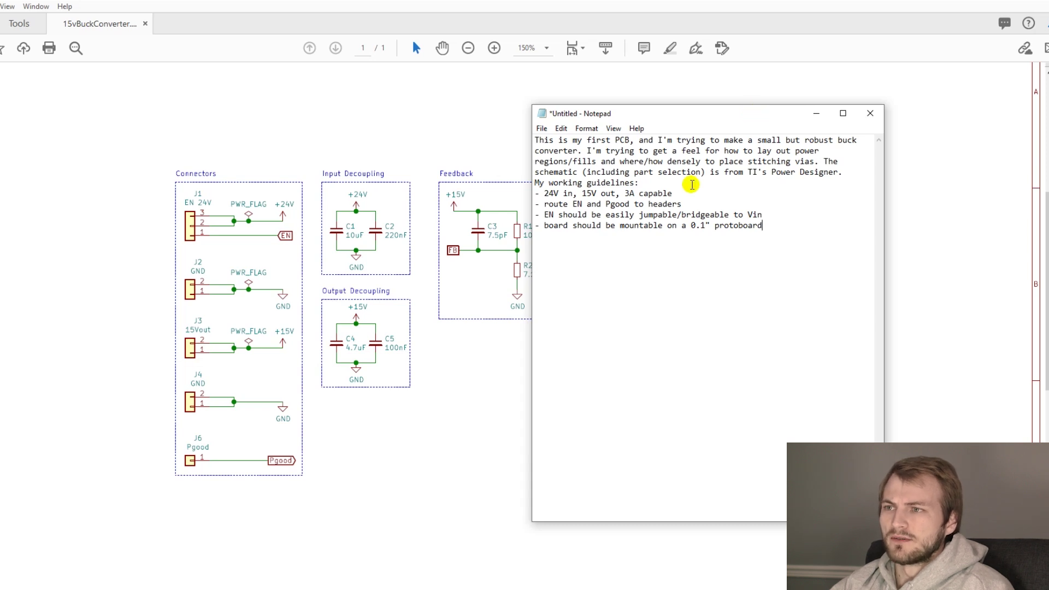
Highlight the '3A capable' and 0.1" protoboard requirements, then minimize Notepad to reveal the schematic.
left_click_drag(672, 194, 621, 194)
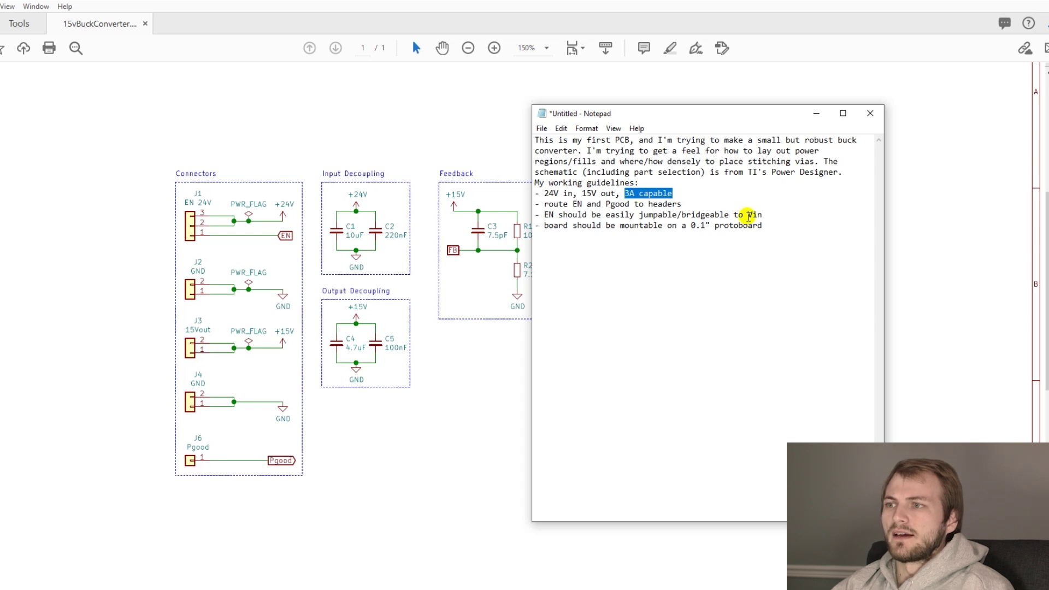
mouse_move(767, 224)
left_mouse_down()
mouse_move(679, 227)
mouse_move(691, 230)
left_mouse_up()
left_click(816, 113)
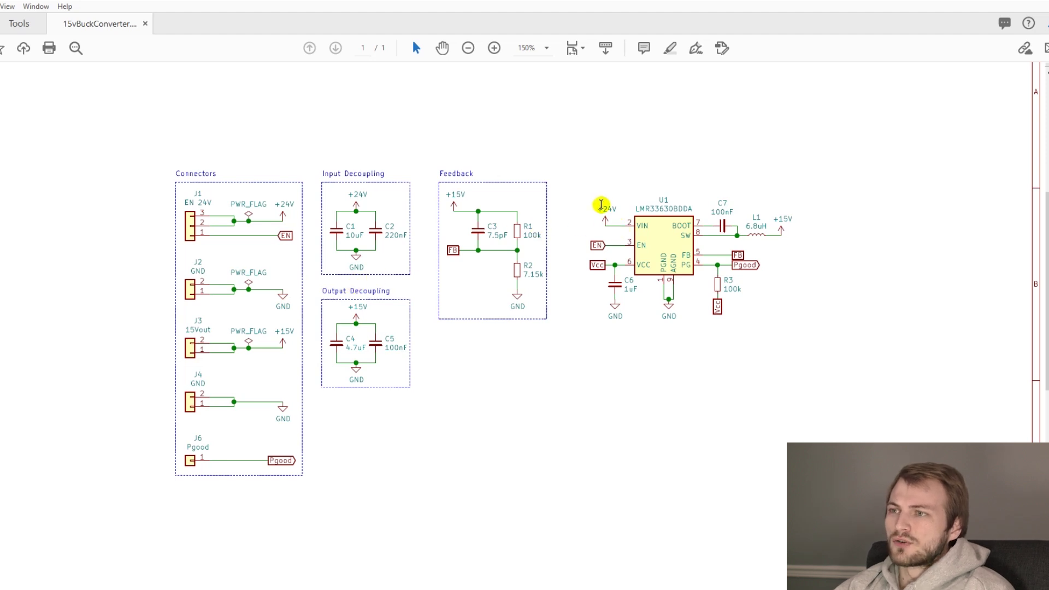
Zoom in to 300% on the U1 regulator block and mark L1, the +24V input and +15V output.
left_click_drag(581, 189, 815, 341)
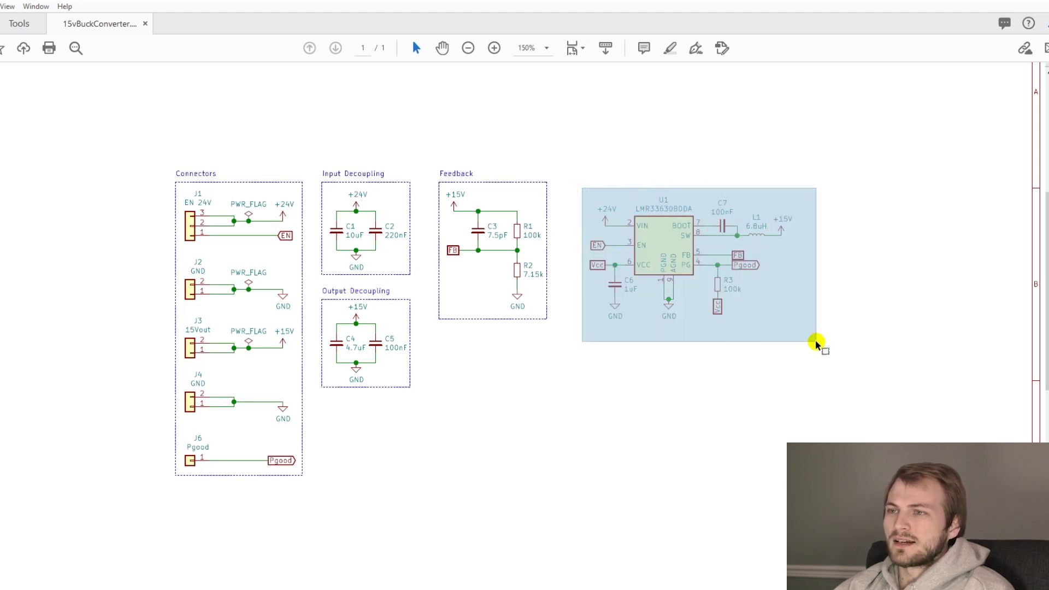
left_click(495, 47)
scroll(639, 332, "right", 5)
scroll(639, 333, "right", 5)
scroll(640, 332, "down", 2)
scroll(639, 331, "down", 1)
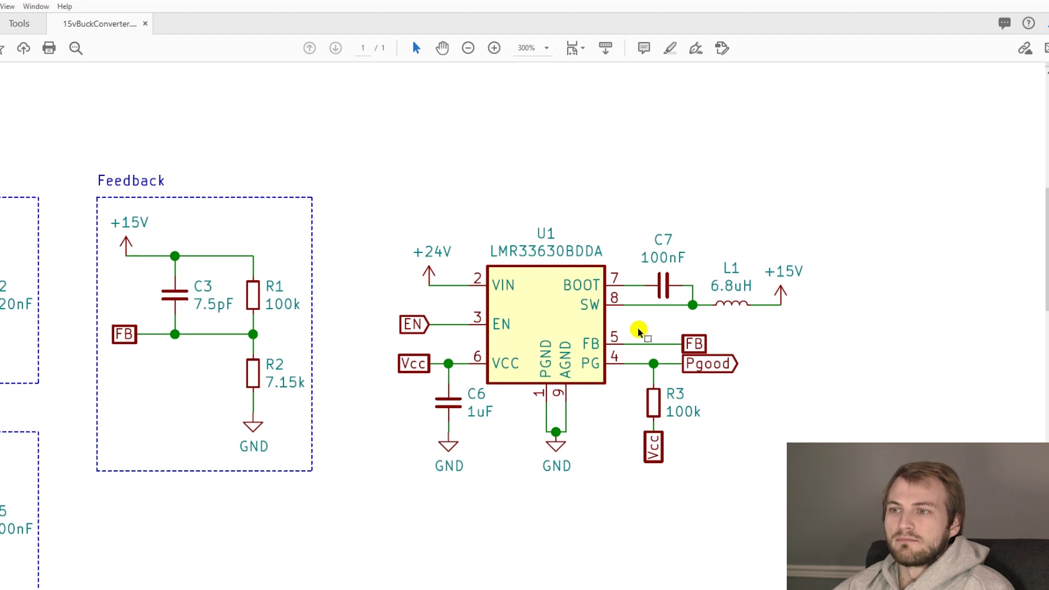
scroll(638, 327, "down", 1)
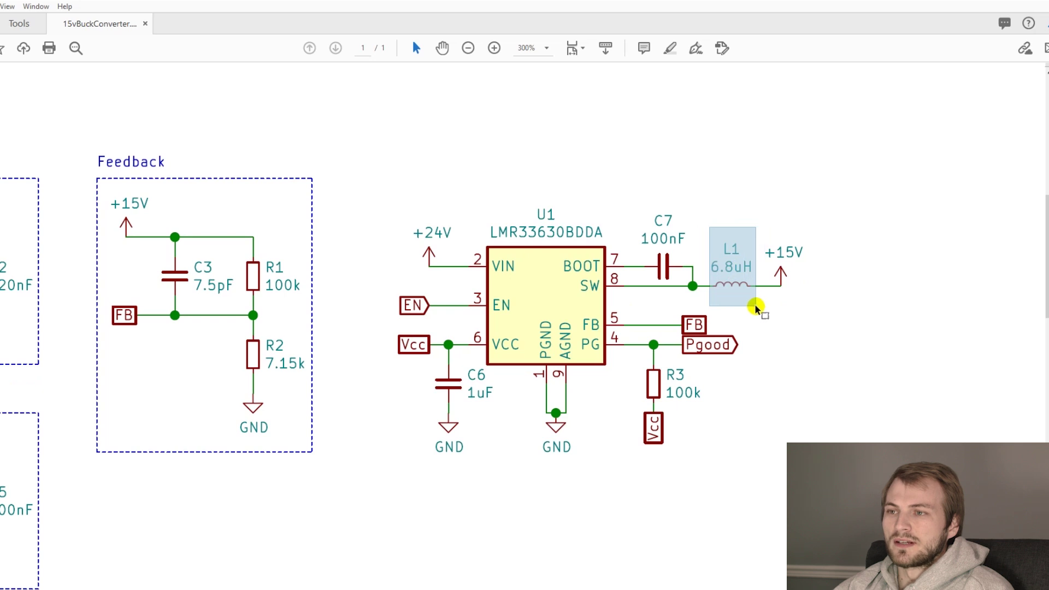
left_click_drag(709, 229, 755, 305)
left_click(791, 315)
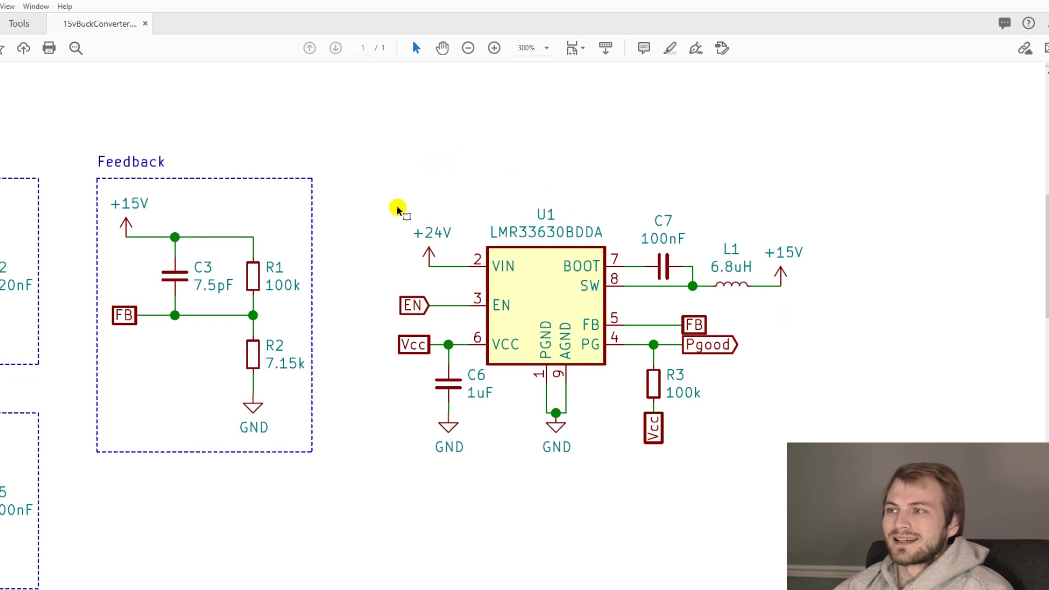
left_click_drag(398, 208, 451, 244)
left_click_drag(757, 217, 817, 264)
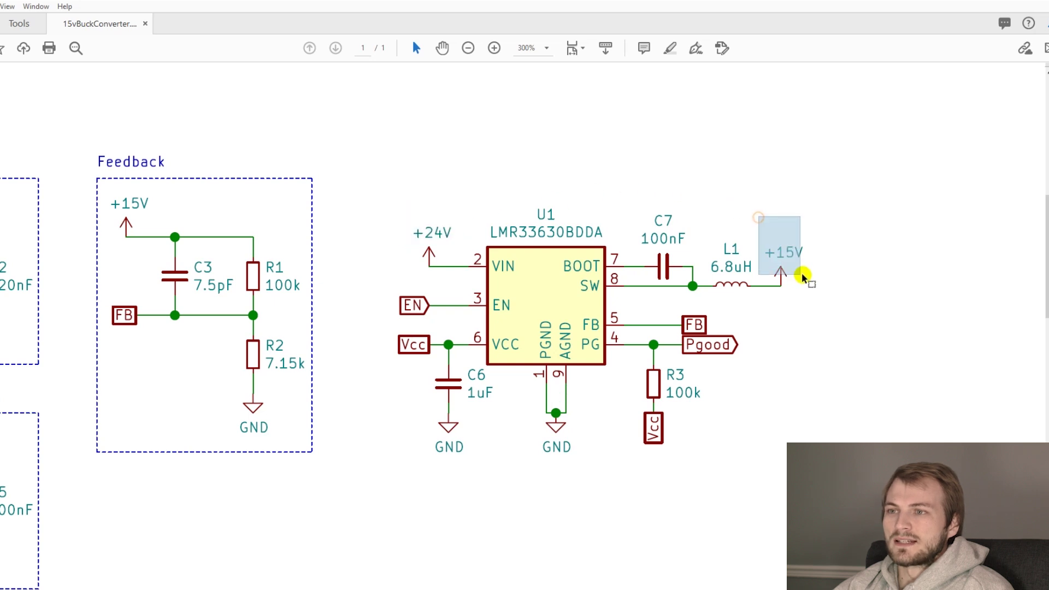
left_click(823, 306)
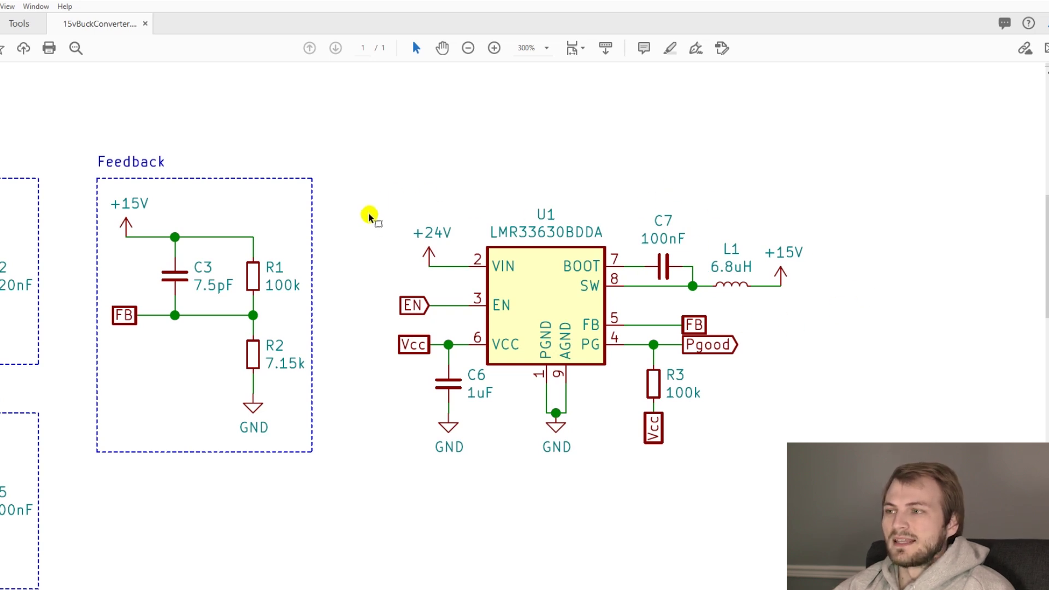
scroll(525, 586, "left", 1)
scroll(525, 585, "left", 4)
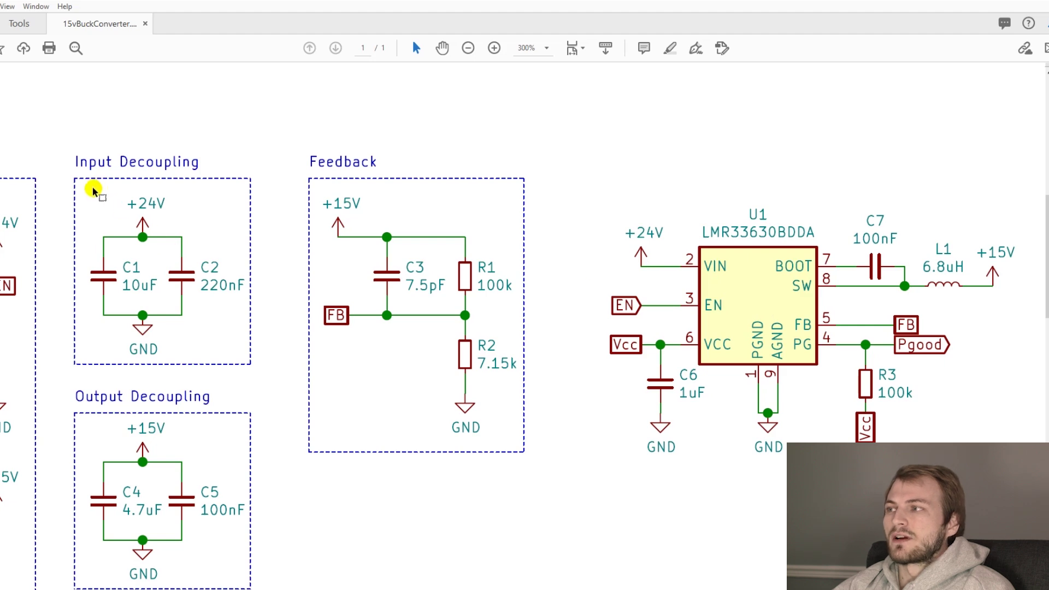
Mark the Input Decoupling circuit and select the C2 220nF and C1 10uF labels while discussing them.
left_click_drag(90, 190, 244, 363)
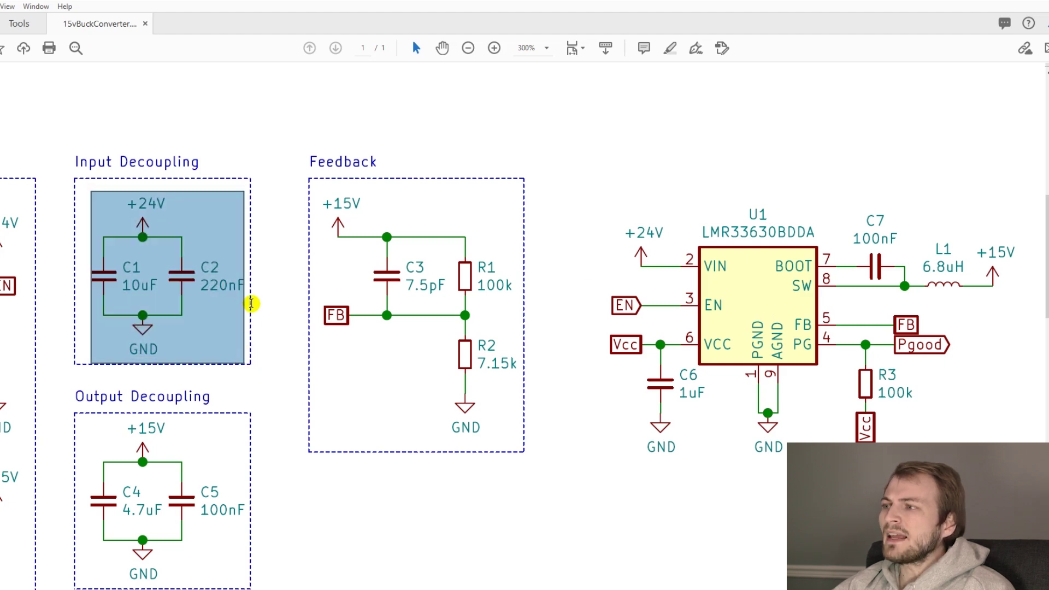
left_click(272, 284)
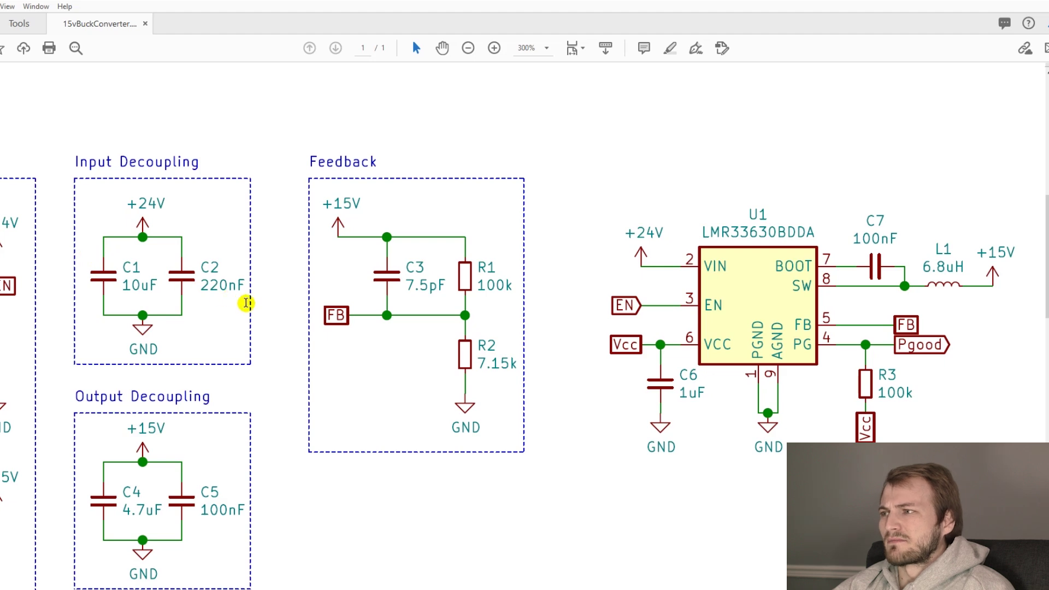
left_click_drag(246, 284, 203, 287)
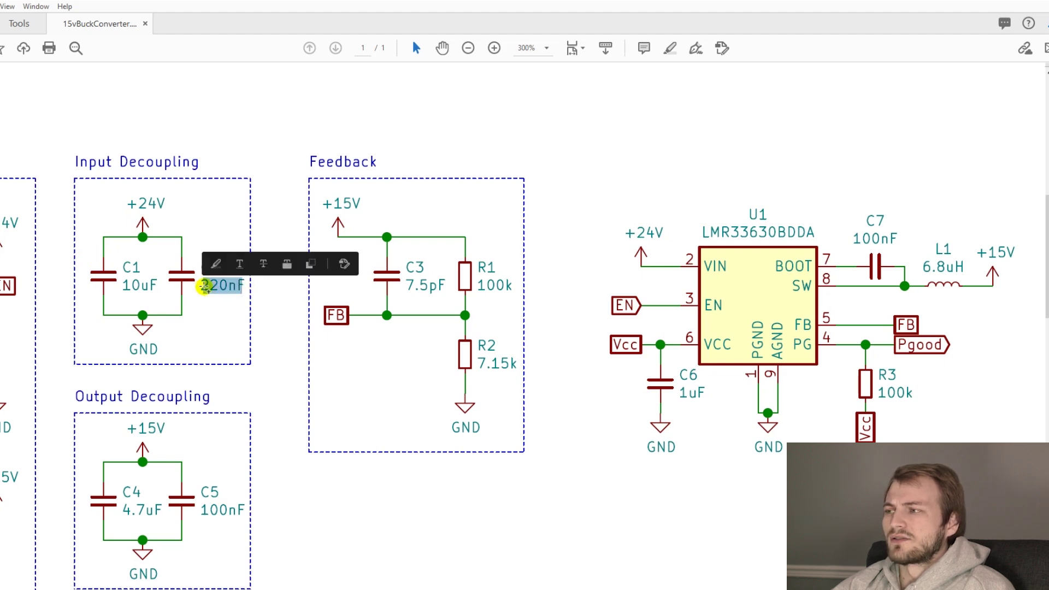
left_click(243, 318)
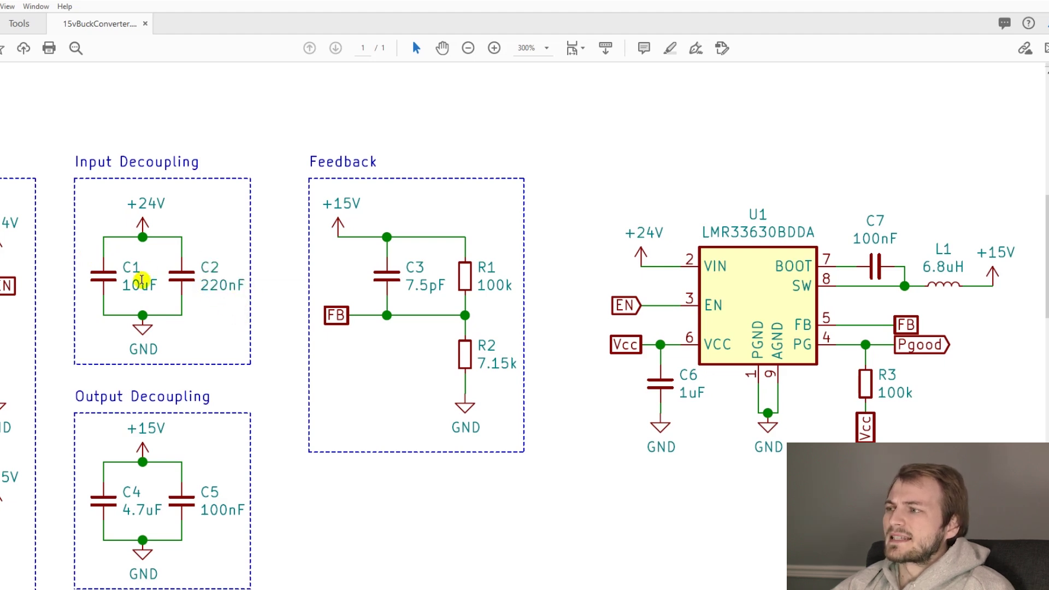
left_click_drag(150, 283, 123, 252)
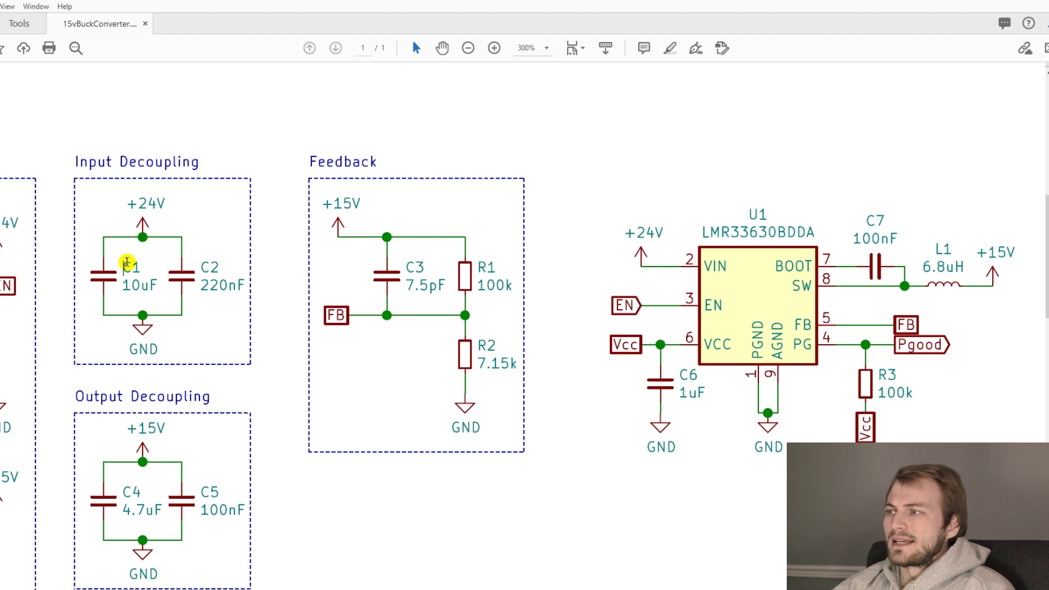
left_click_drag(128, 264, 145, 294)
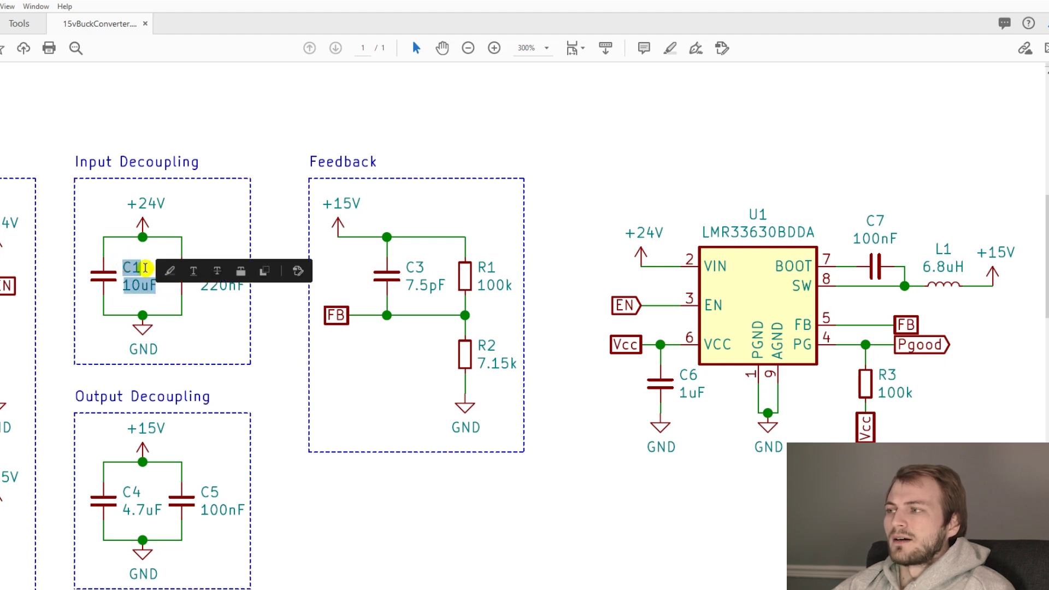
left_click(142, 277)
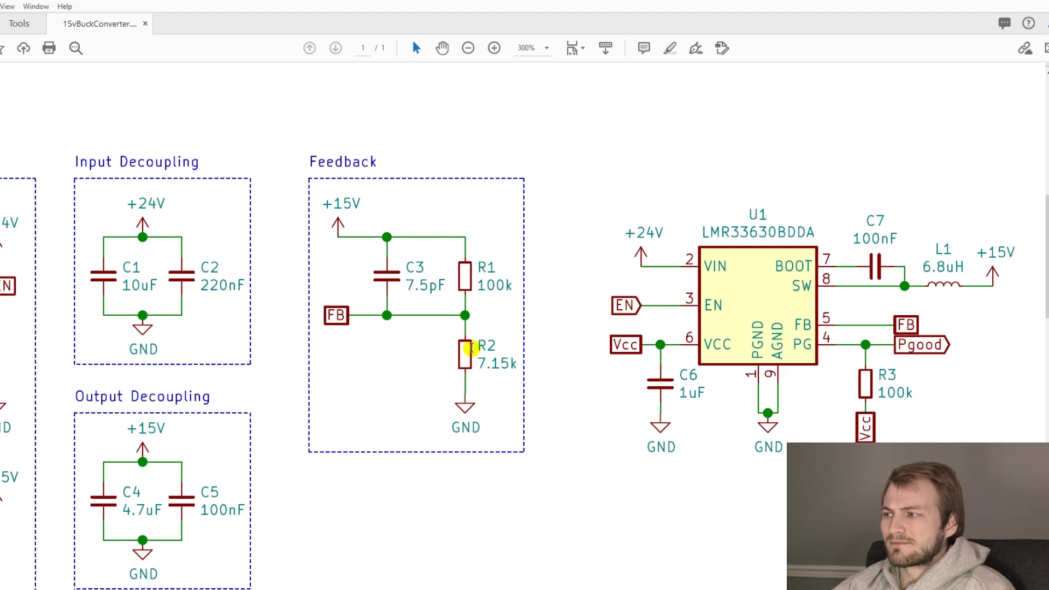
scroll(445, 359, "down", 1)
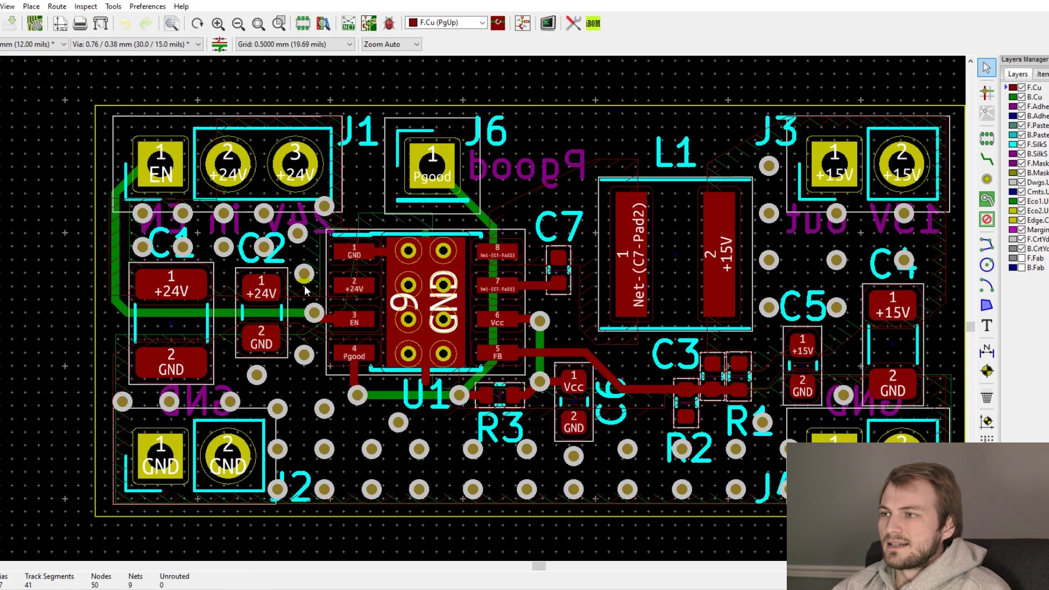
Fill all copper zones with B and inspect the GND zone's properties.
key("b")
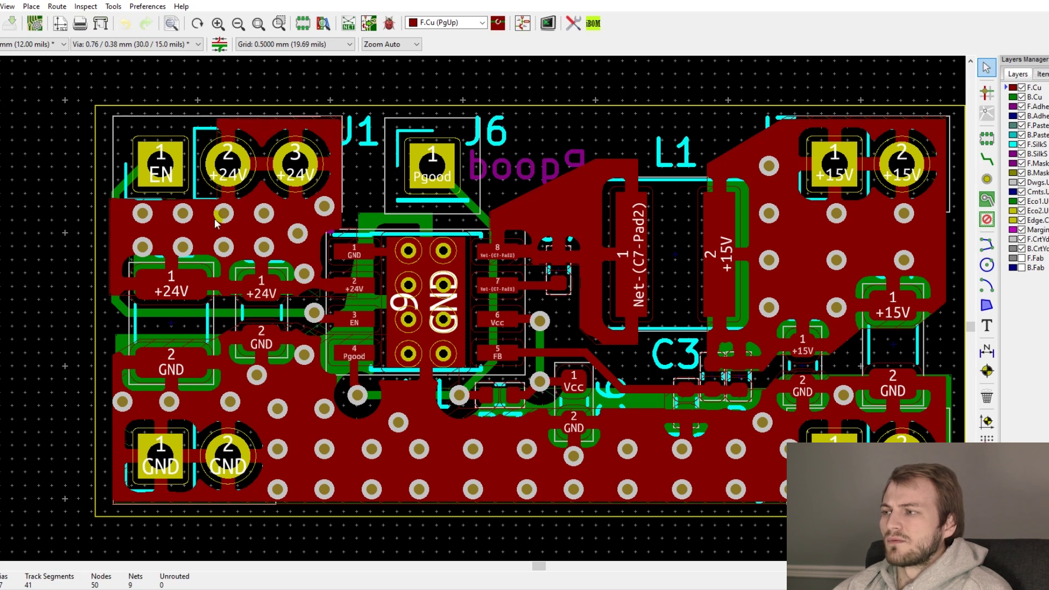
left_click(113, 382)
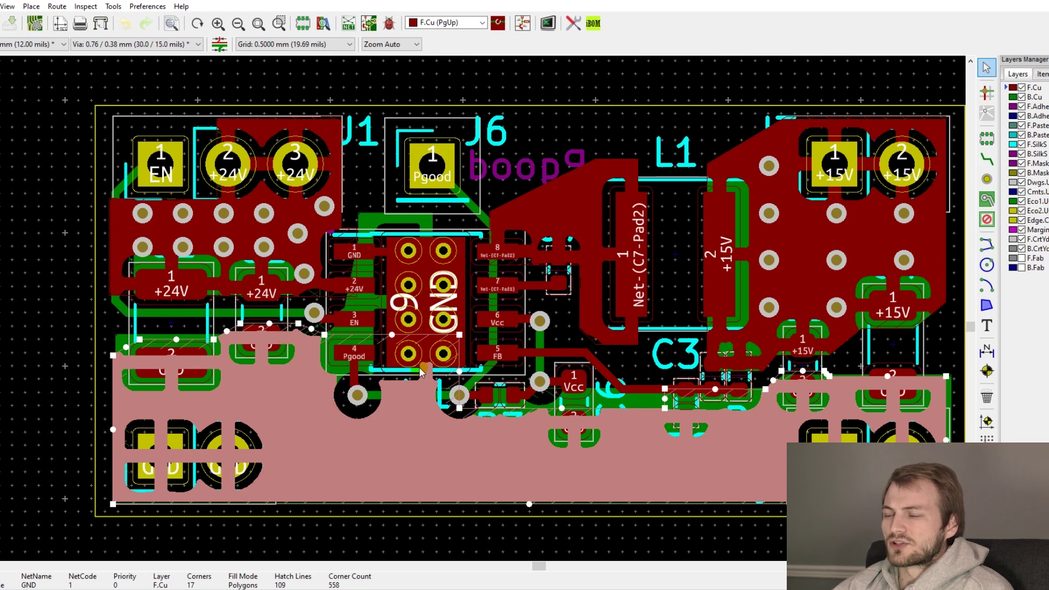
scroll(425, 371, "up", 3)
scroll(472, 308, "up", 1)
scroll(494, 278, "down", 4)
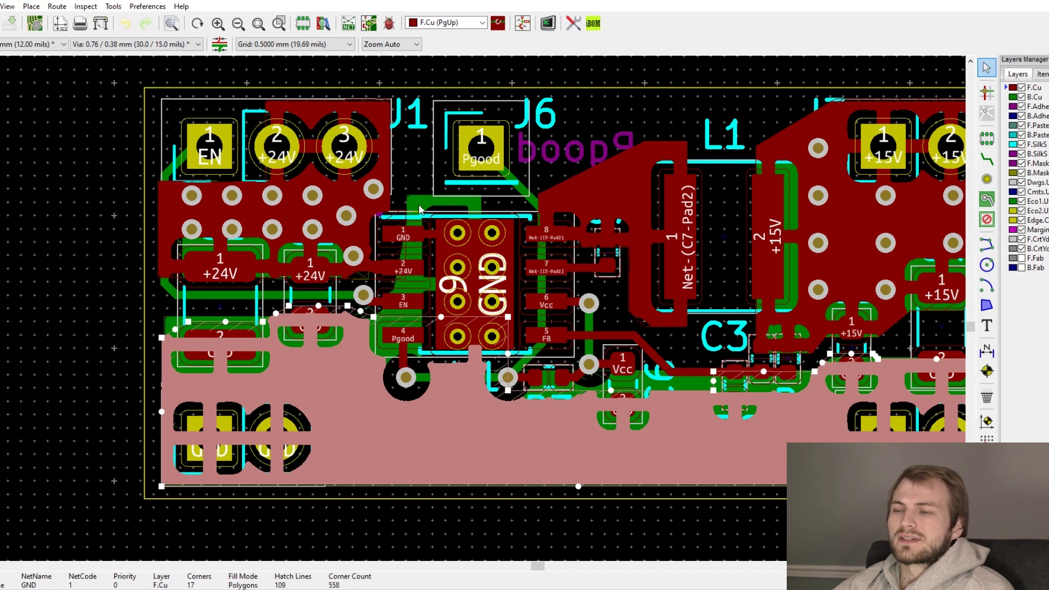
left_click(74, 295)
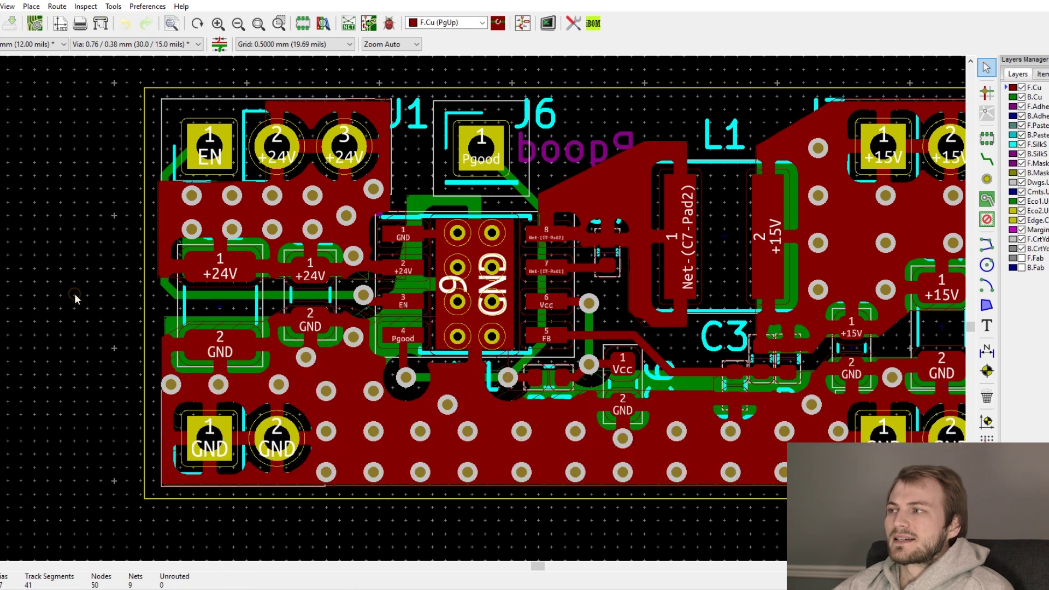
Unfill the zones with Ctrl+B, refill them, then switch to the ROHM application note.
key("ctrl+b")
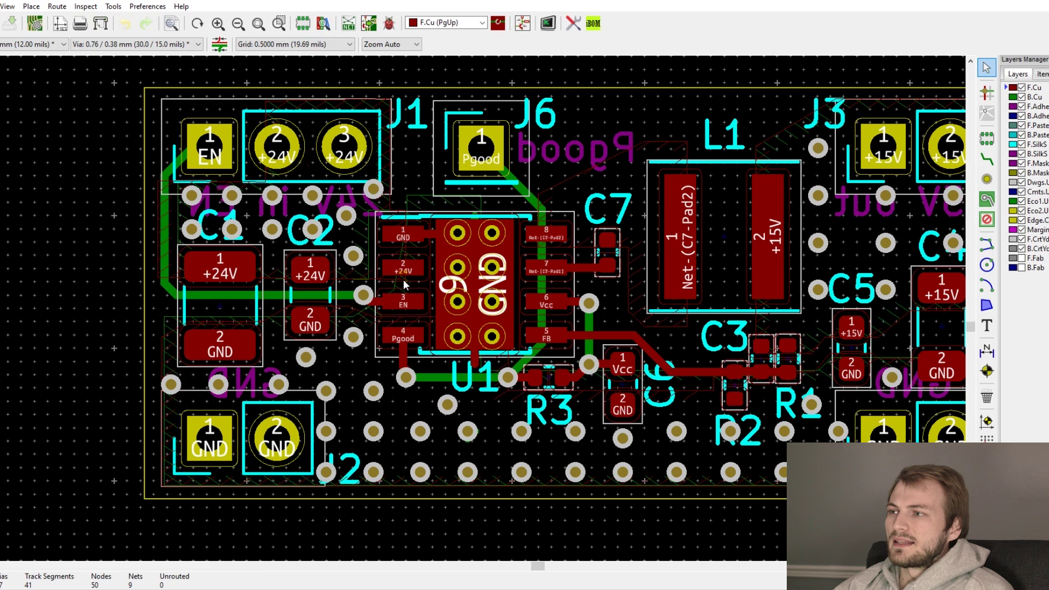
scroll(403, 285, "up", 1)
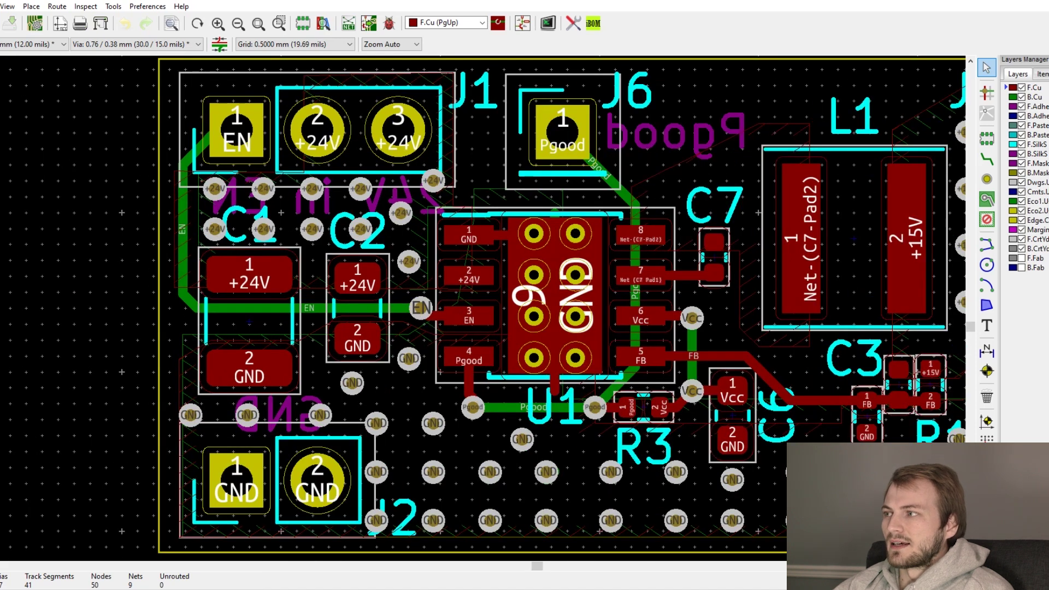
key("b")
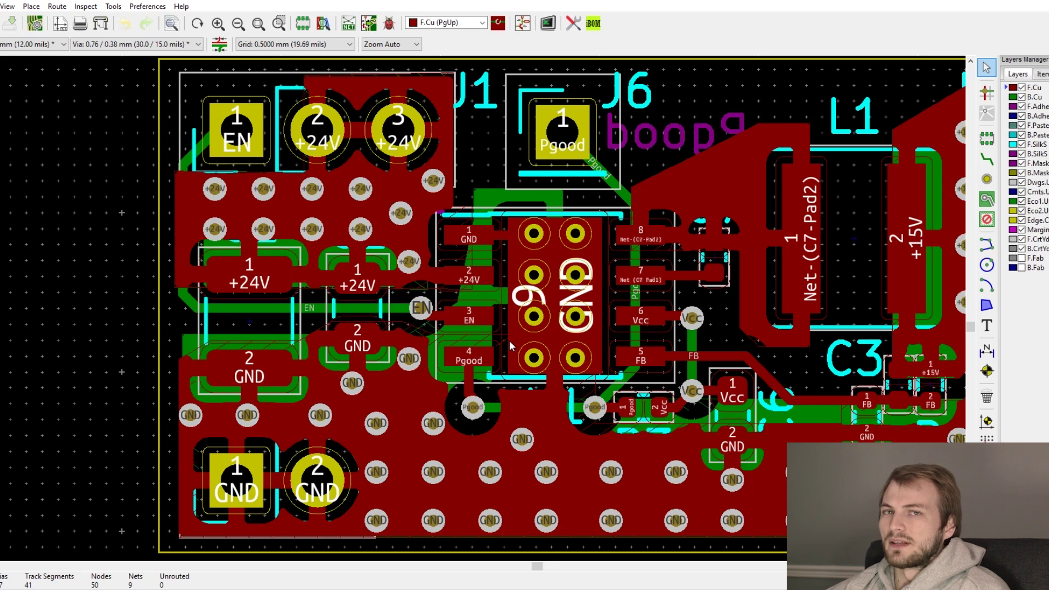
scroll(511, 336, "right", 2)
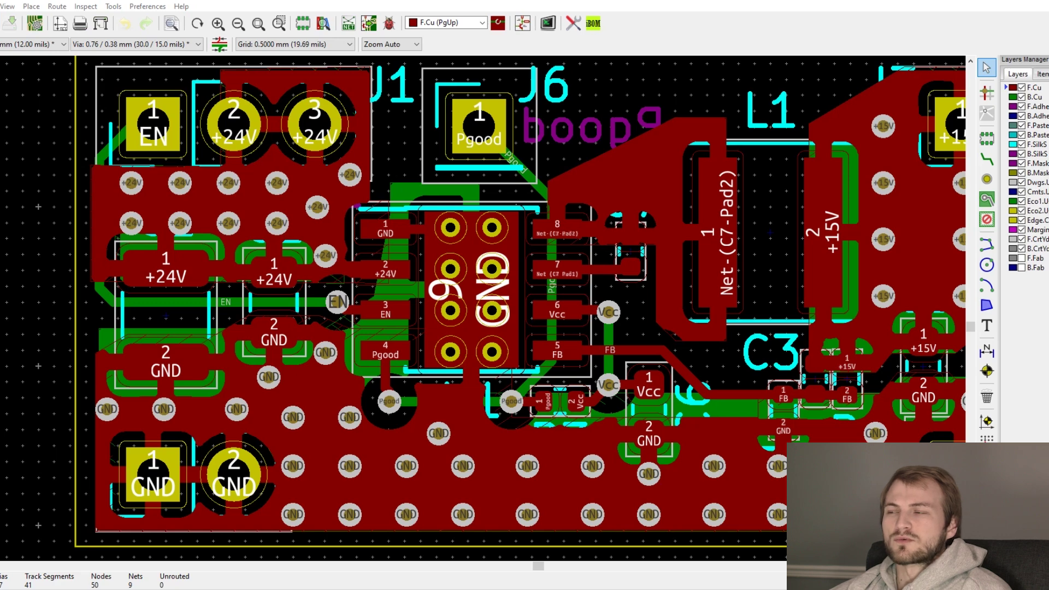
key("alt+Tab")
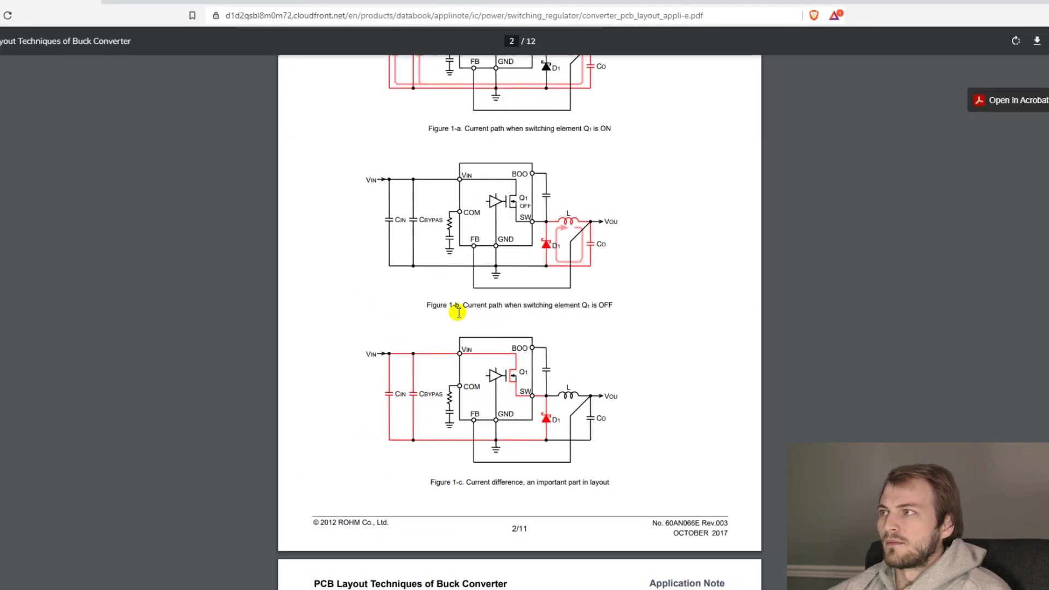
scroll(519, 259, "up", 2)
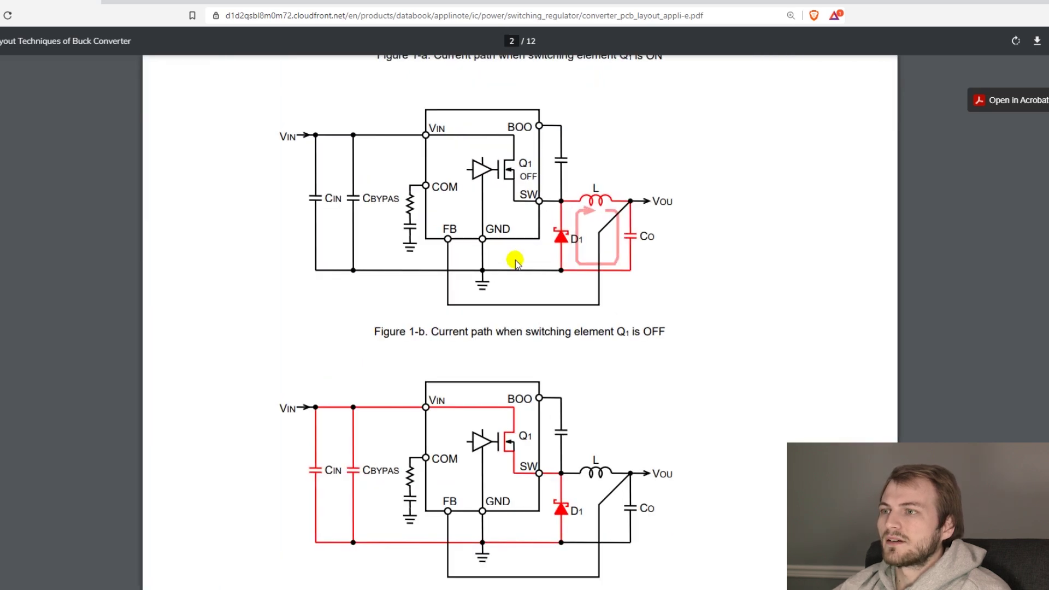
scroll(517, 327, "up", 3)
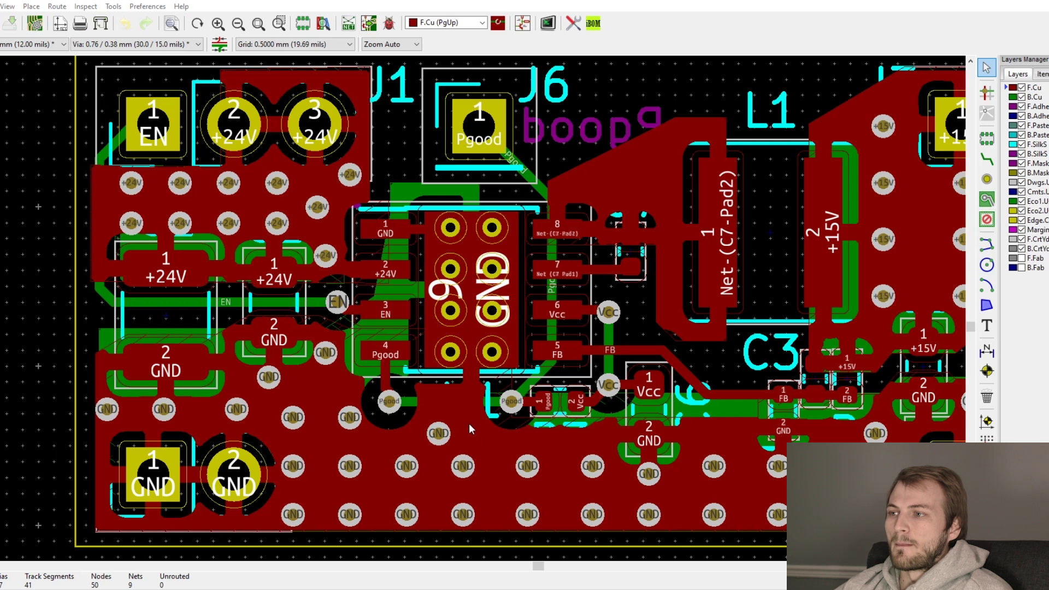
left_click(473, 362)
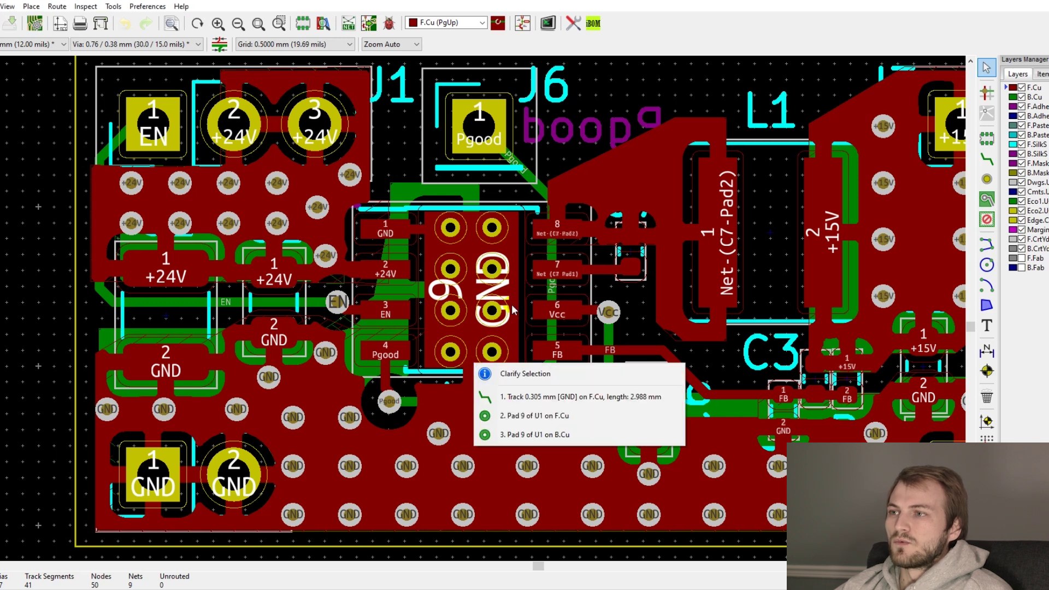
left_click(639, 85)
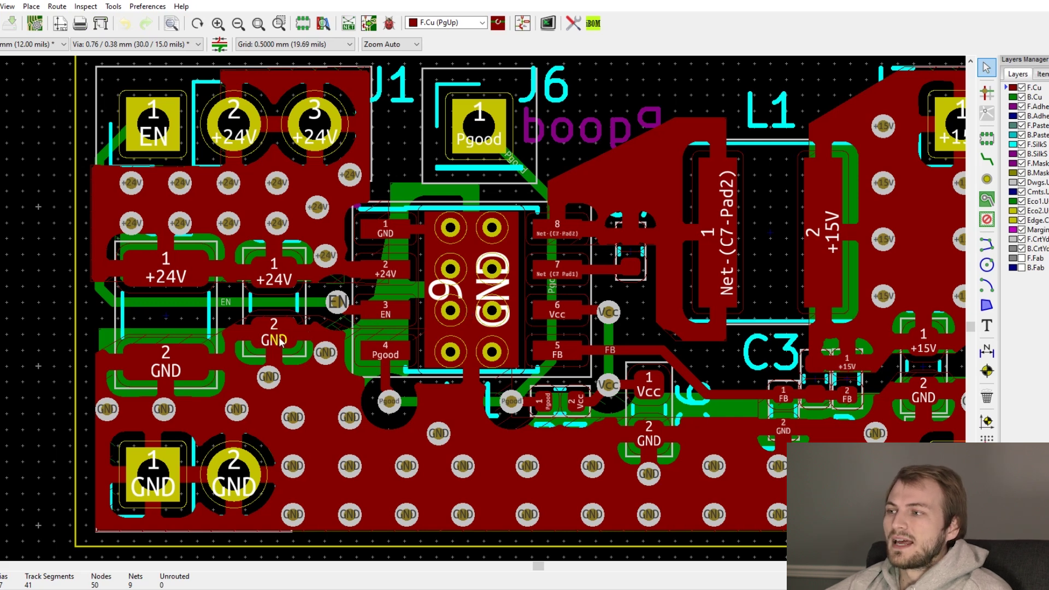
key("Page_Down")
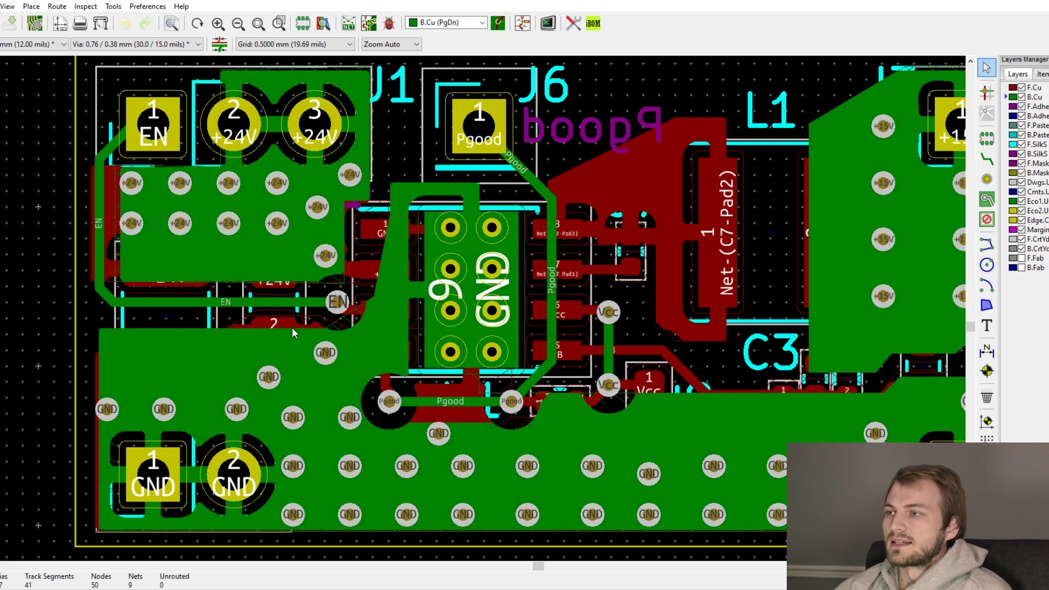
key("Page_Up")
key("Page_Down")
key("Page_Up")
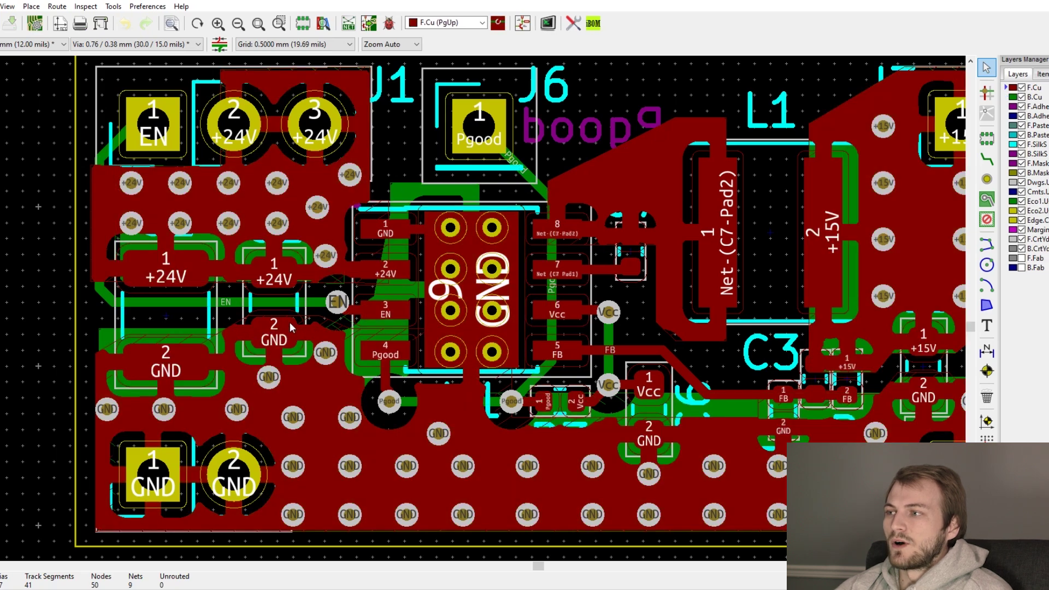
key("Page_Down")
key("Page_Up")
key("Page_Down")
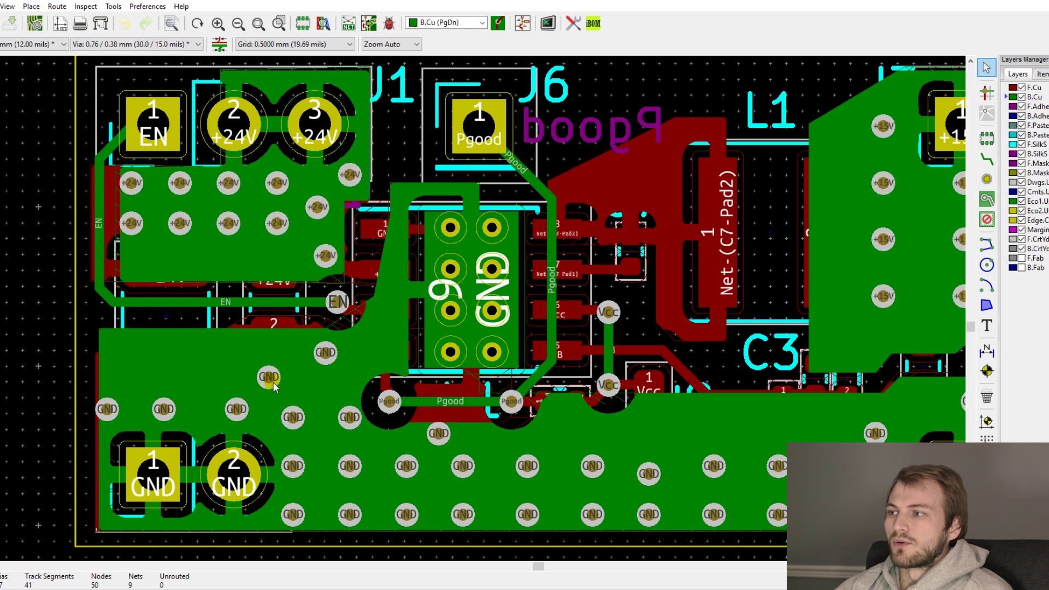
key("Page_Up")
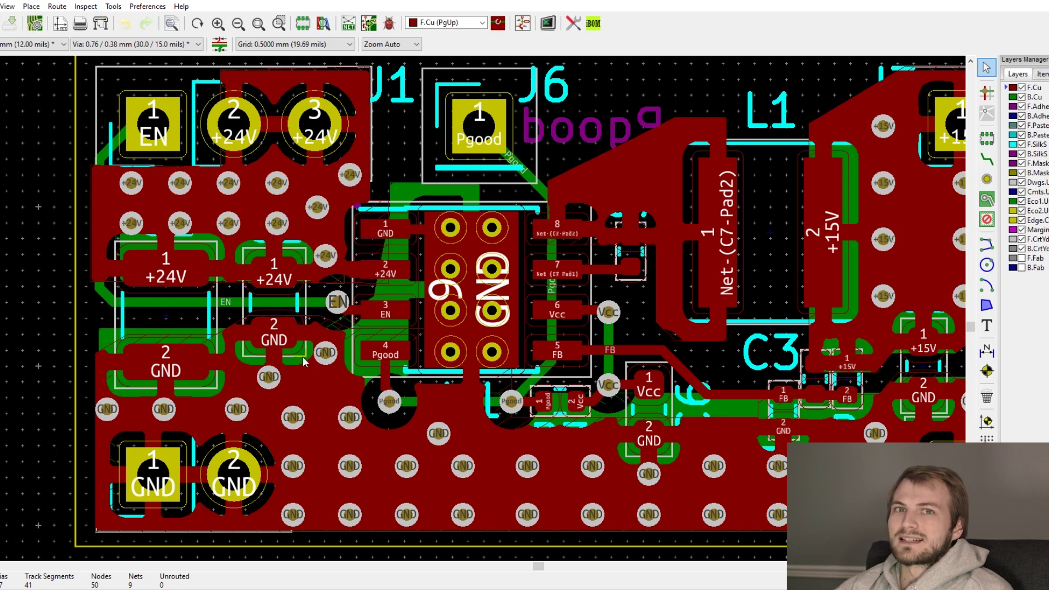
key("b")
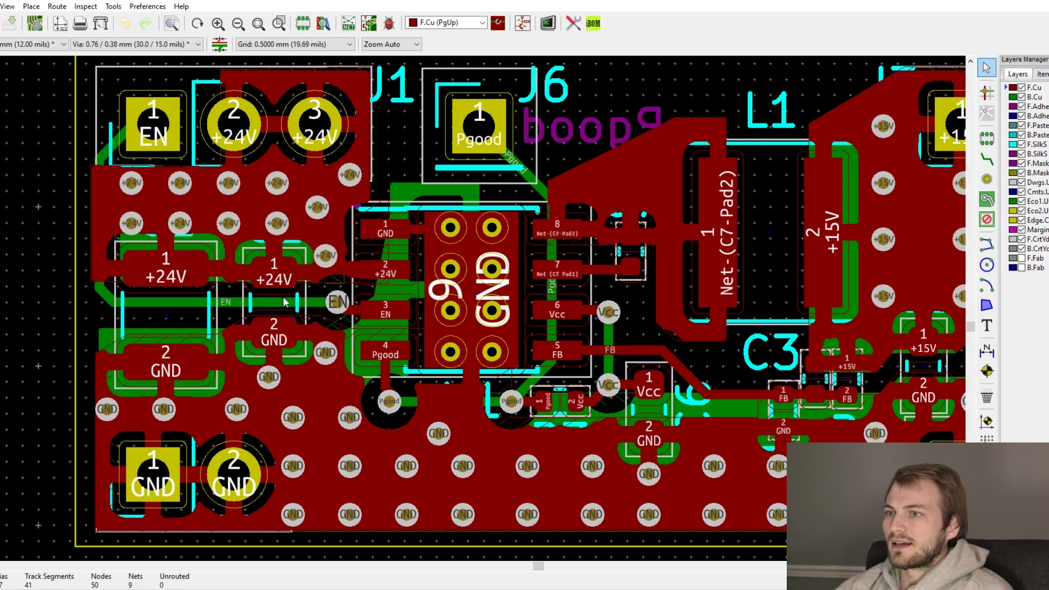
scroll(213, 328, "right", 3)
left_click_drag(429, 290, 366, 348)
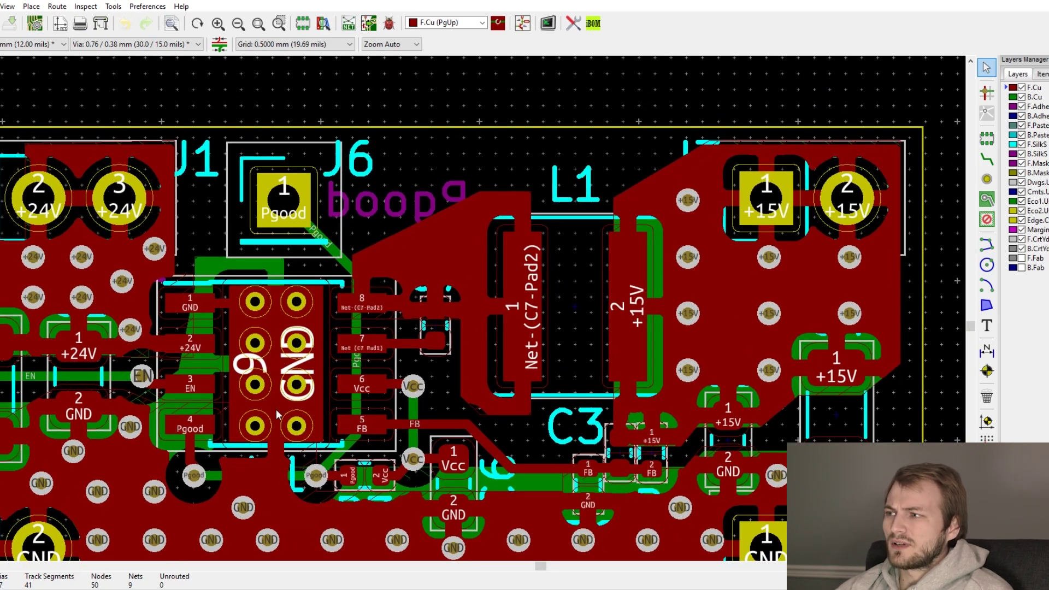
scroll(254, 349, "left", 2)
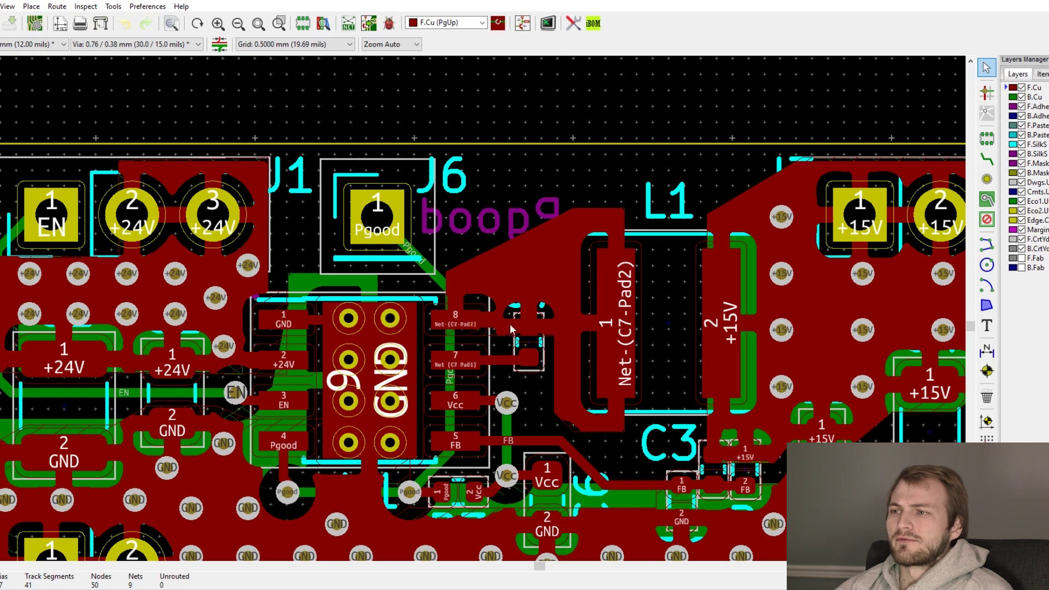
Trial moving and rotating inductor L1 by 180°, and nudge connector J6 slightly higher.
left_click(667, 325)
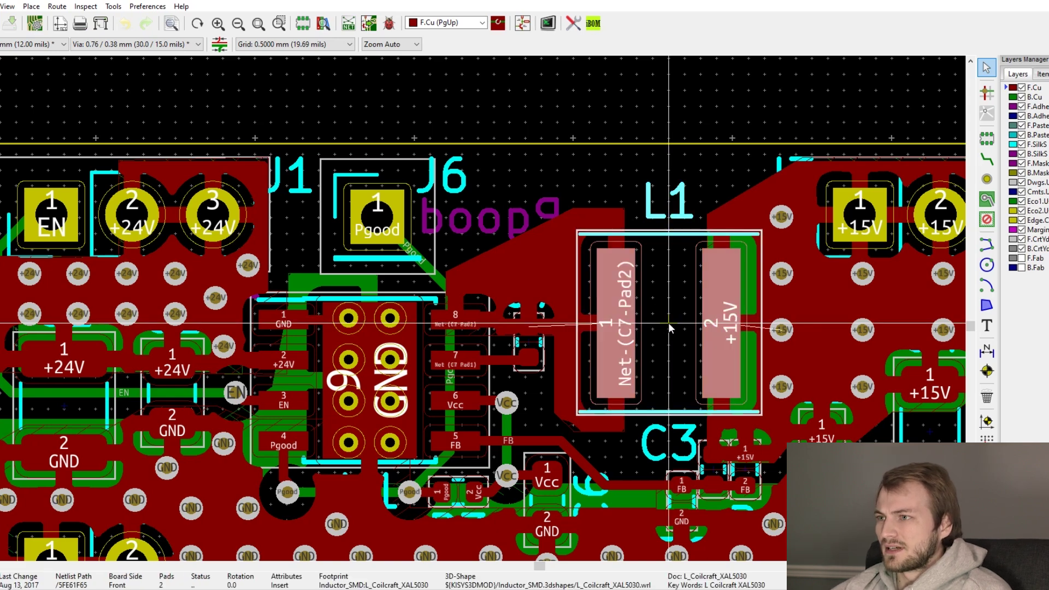
key("m")
key("r")
key("r")
scroll(402, 194, "left", 2)
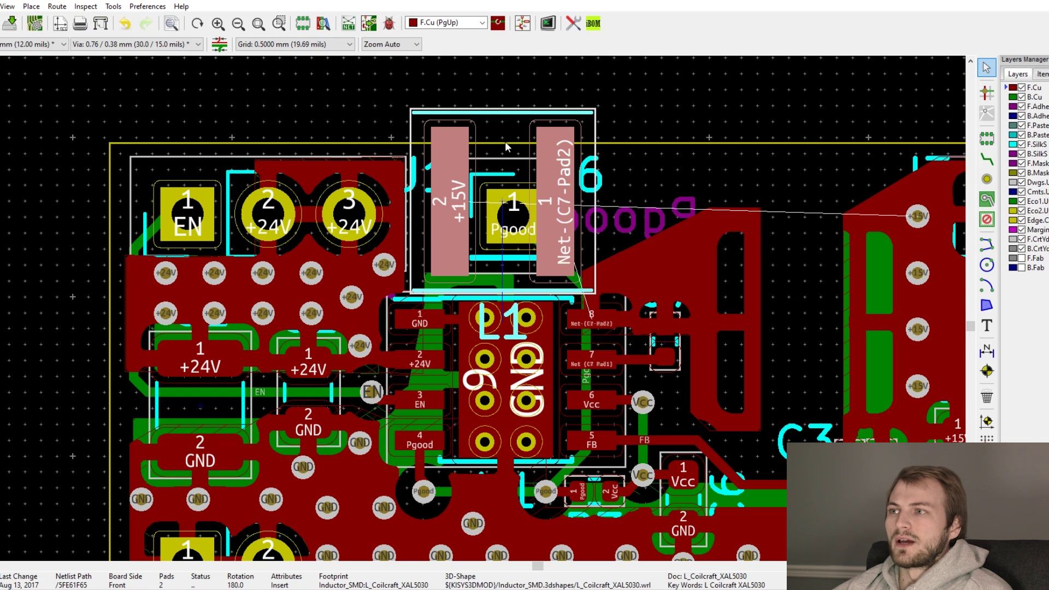
left_click_drag(503, 211, 510, 205)
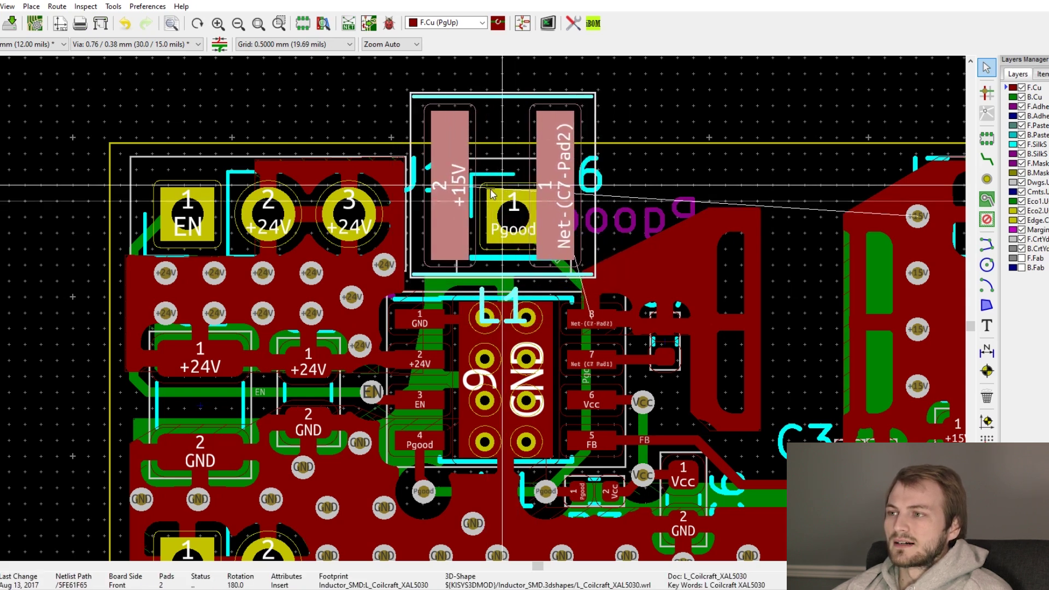
left_click(505, 188)
Route a track from the regulator pin to C7 pad 2, cancelling a second track from the +15V pad.
key("x")
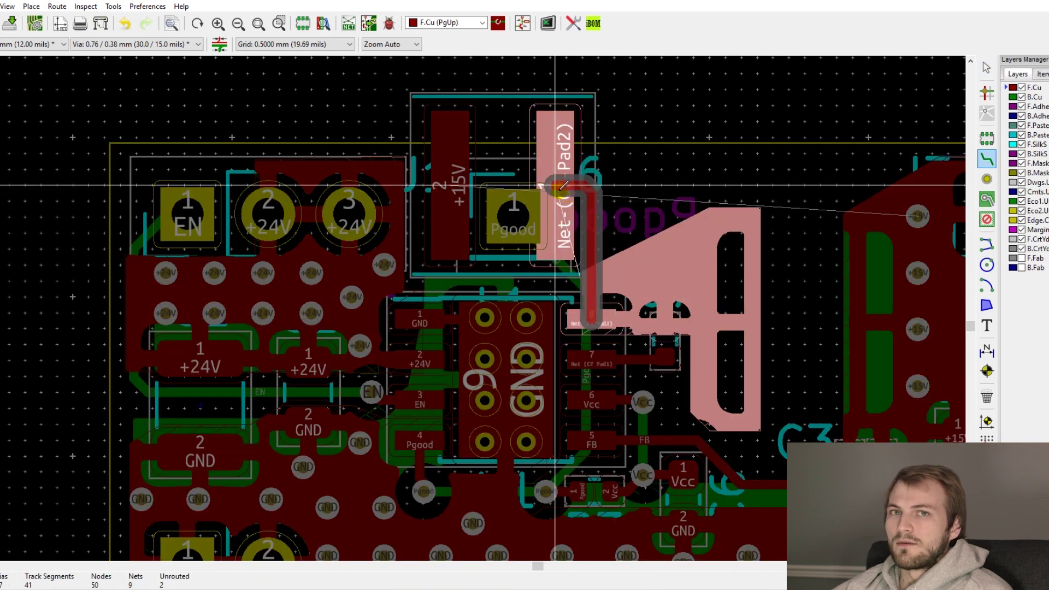
left_click(555, 187)
key("x")
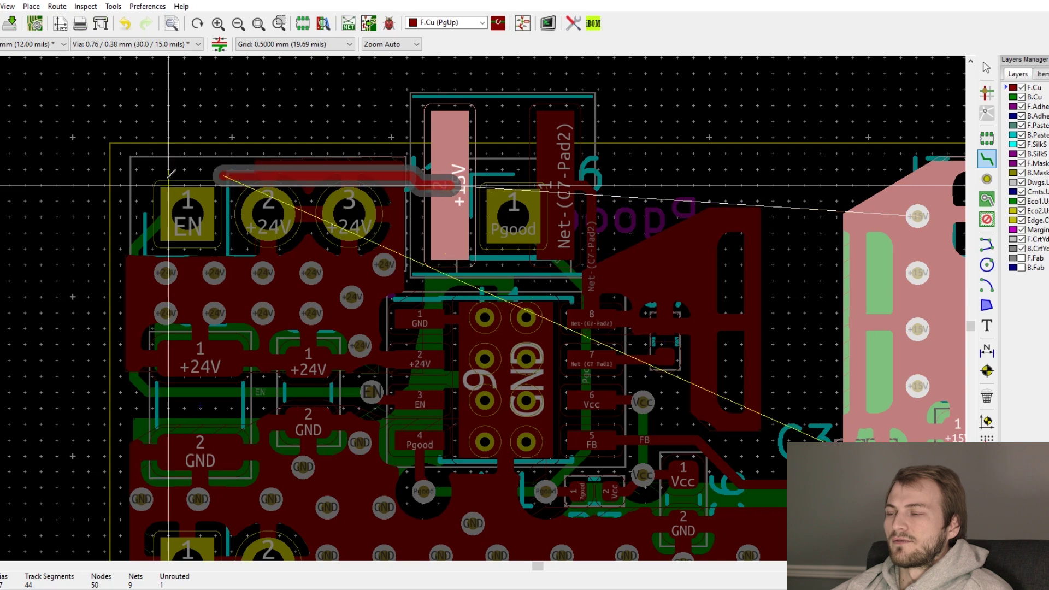
key("Escape")
key("Escape")
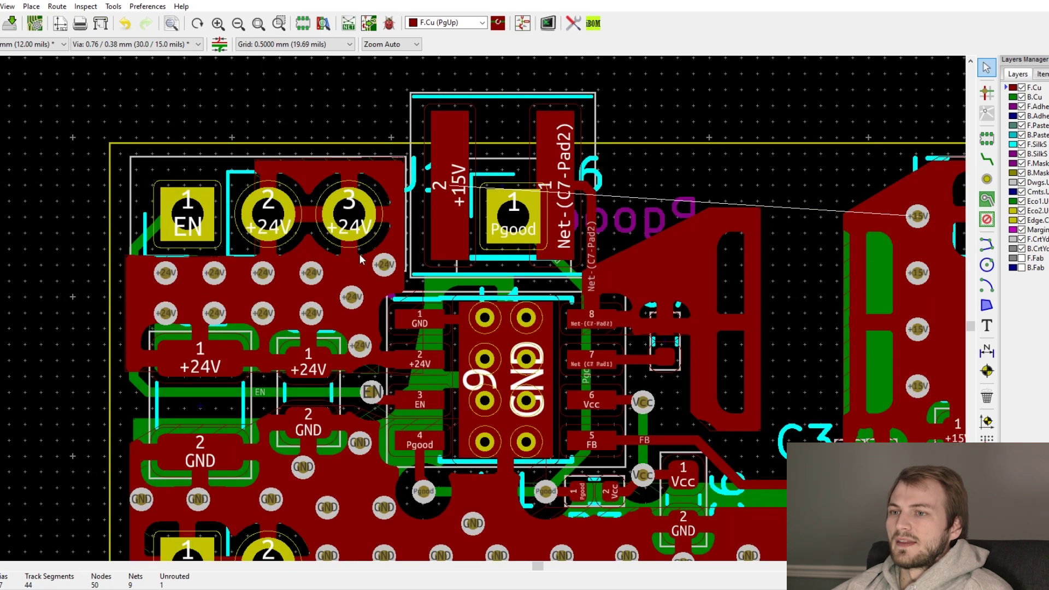
scroll(435, 259, "right", 3)
scroll(438, 260, "down", 2)
scroll(524, 232, "left", 2)
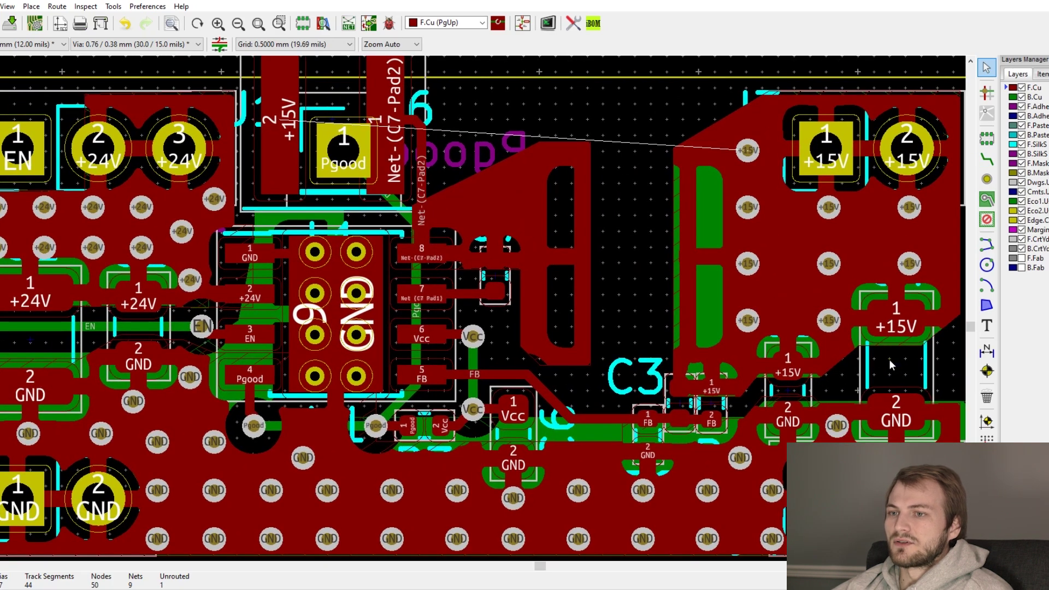
Move capacitor C4 onto the +24V connector pad, then delete it.
left_click(896, 366)
key("m")
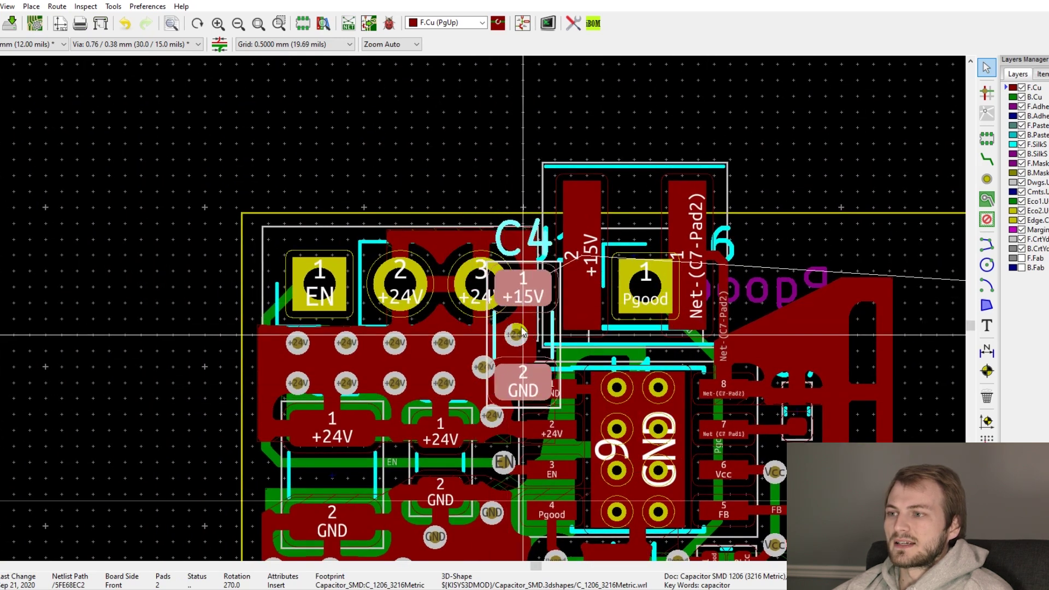
left_click(480, 303)
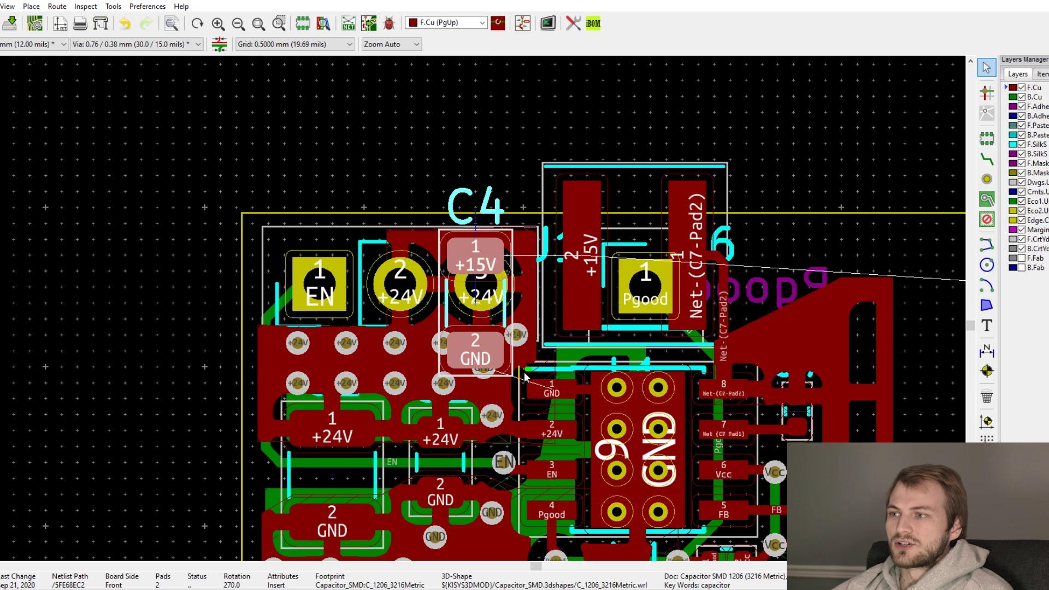
key("Delete")
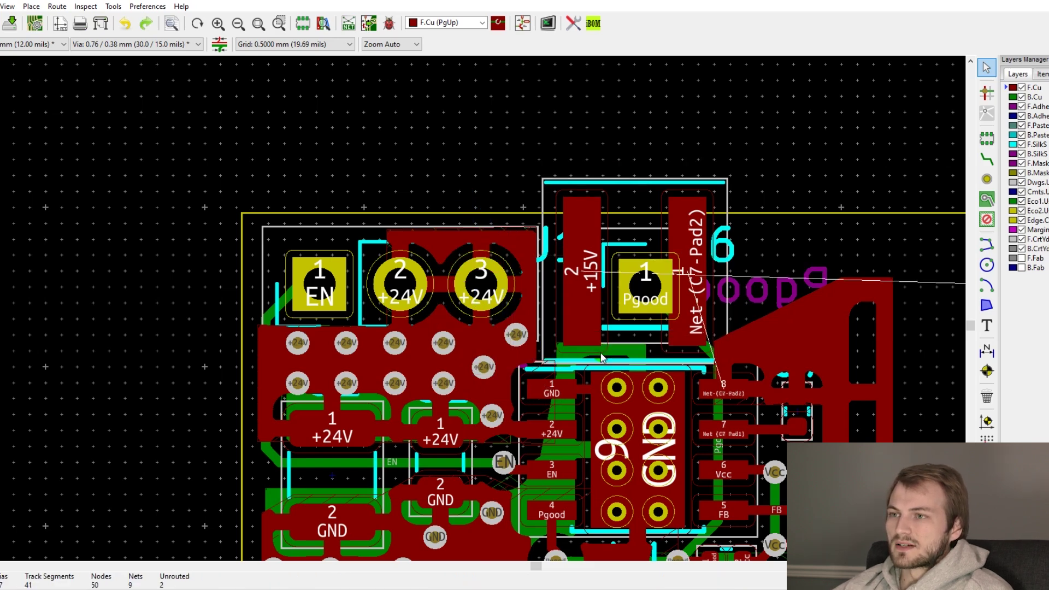
Inspect C7, the small capacitor beside C3 and C5 on the output side of the board.
mouse_move(627, 349)
left_mouse_down()
mouse_move(436, 191)
mouse_move(551, 303)
left_mouse_up()
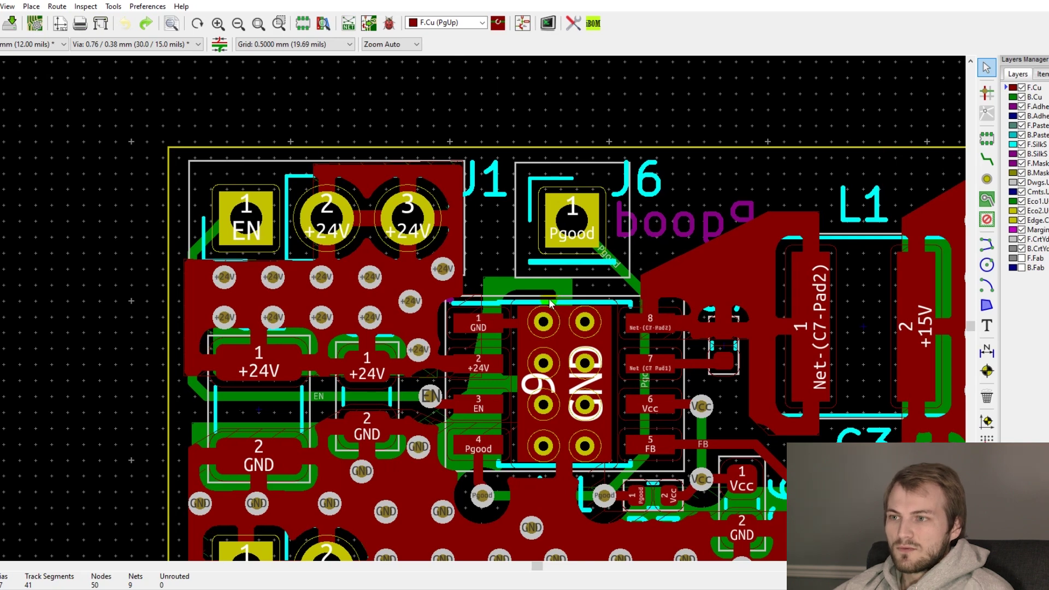
mouse_move(827, 310)
left_mouse_down()
mouse_move(662, 320)
mouse_move(552, 282)
mouse_move(532, 261)
left_mouse_up()
left_click(504, 297)
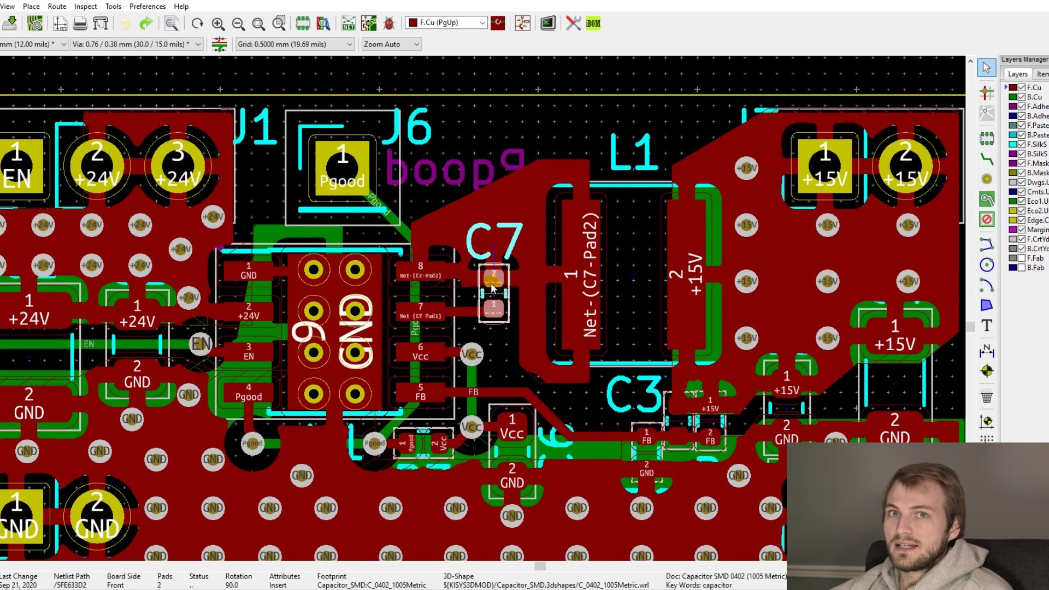
scroll(492, 286, "up", 1)
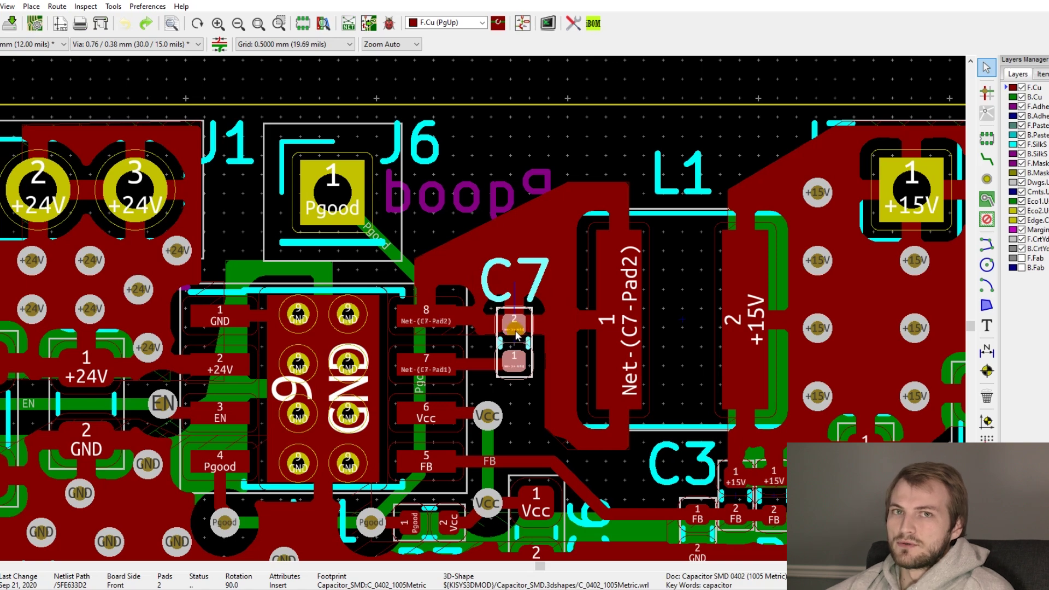
scroll(567, 342, "down", 1)
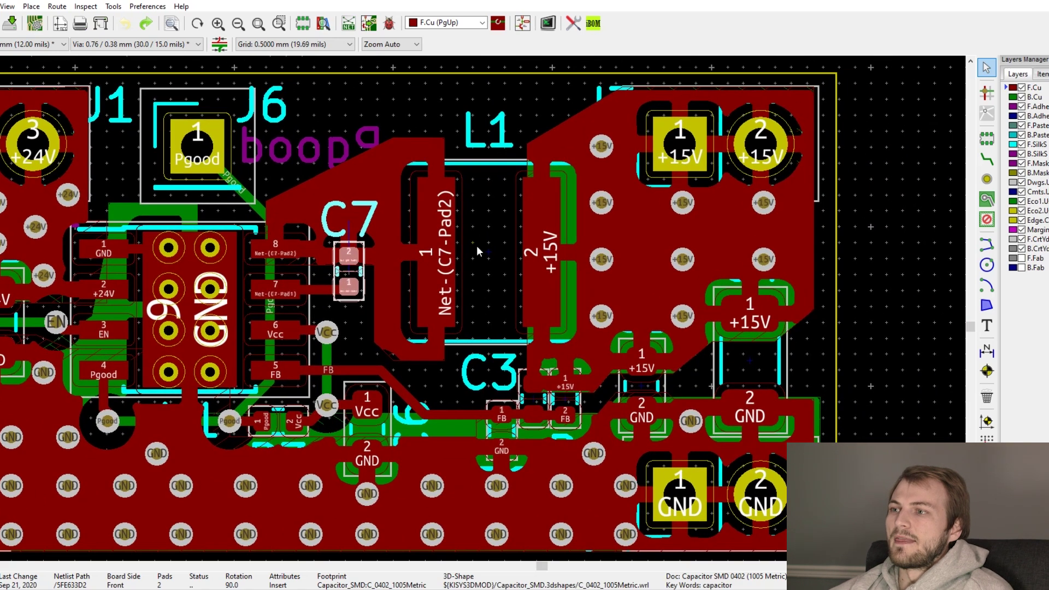
left_click_drag(535, 240, 392, 213)
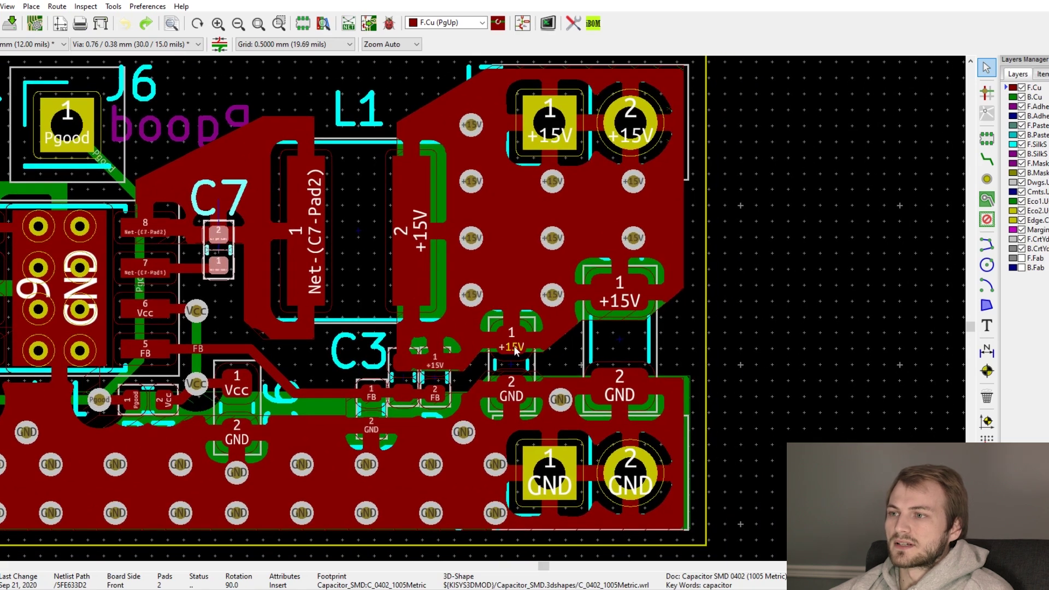
left_click(622, 334)
left_click(507, 372)
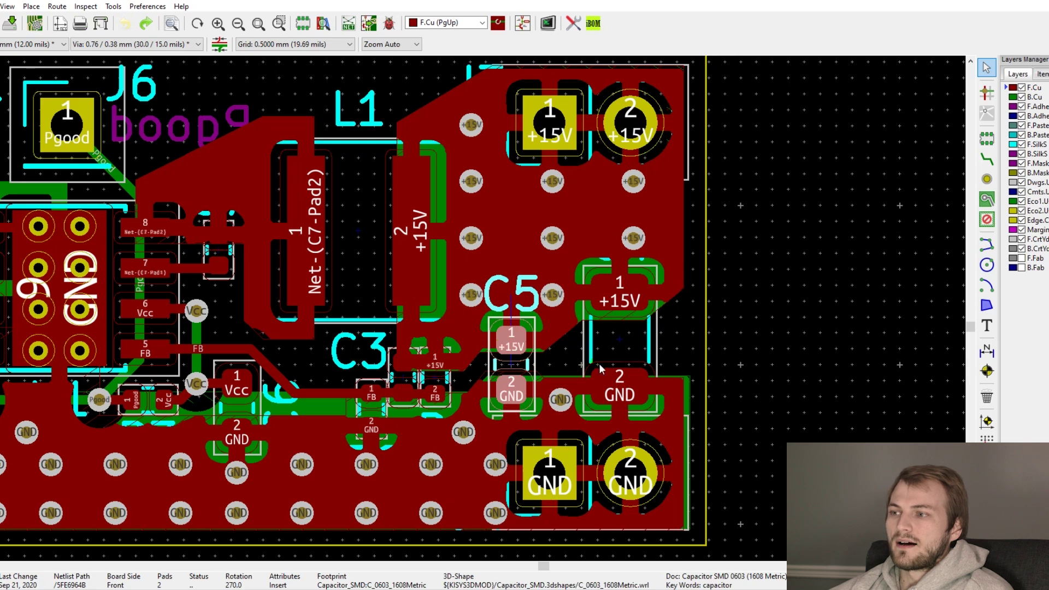
scroll(511, 321, "down", 1)
scroll(493, 313, "down", 1)
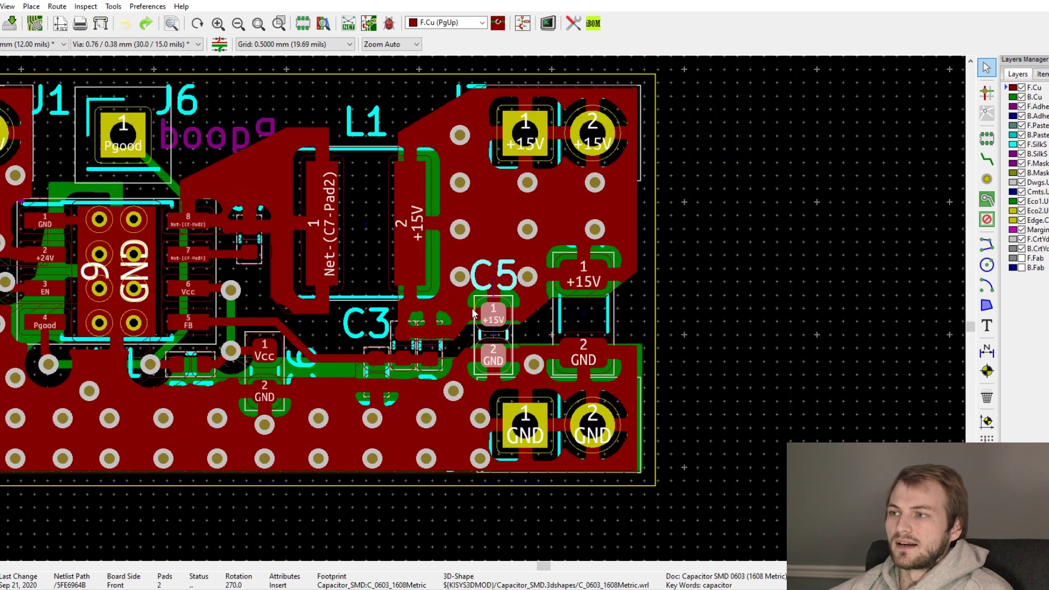
left_click(698, 325)
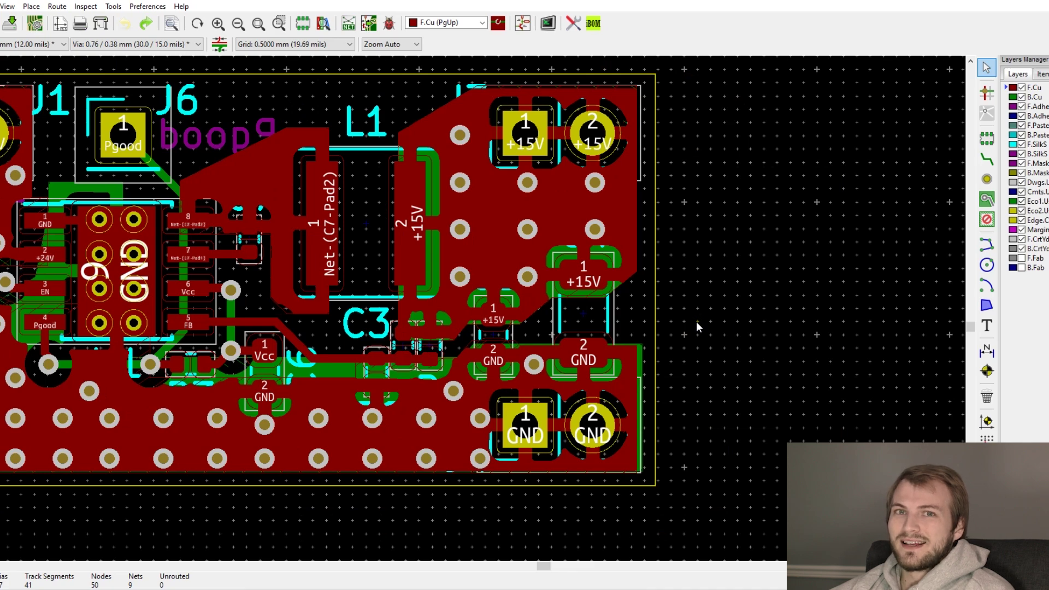
scroll(696, 322, "left", 3)
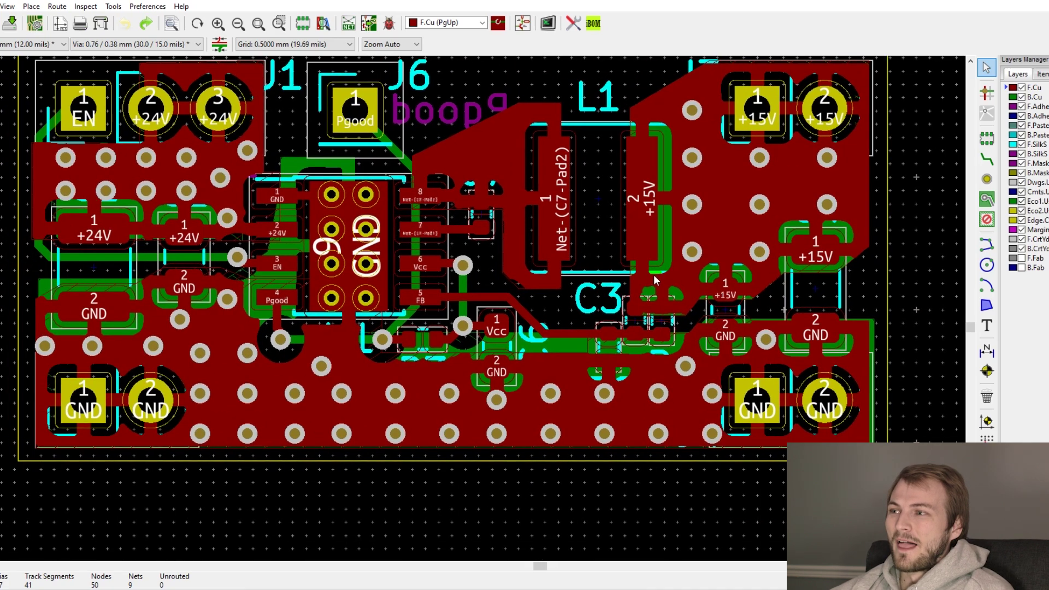
scroll(655, 281, "left", 2)
scroll(655, 281, "up", 1)
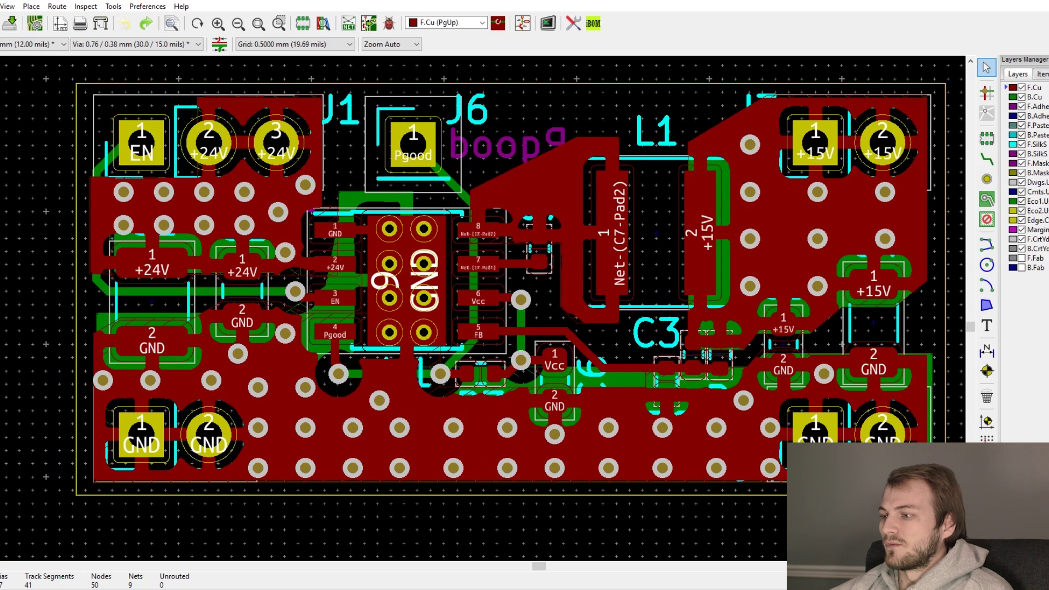
View the application note's Figure 1-a current path, then return to the PCB layout.
left_click(328, 575)
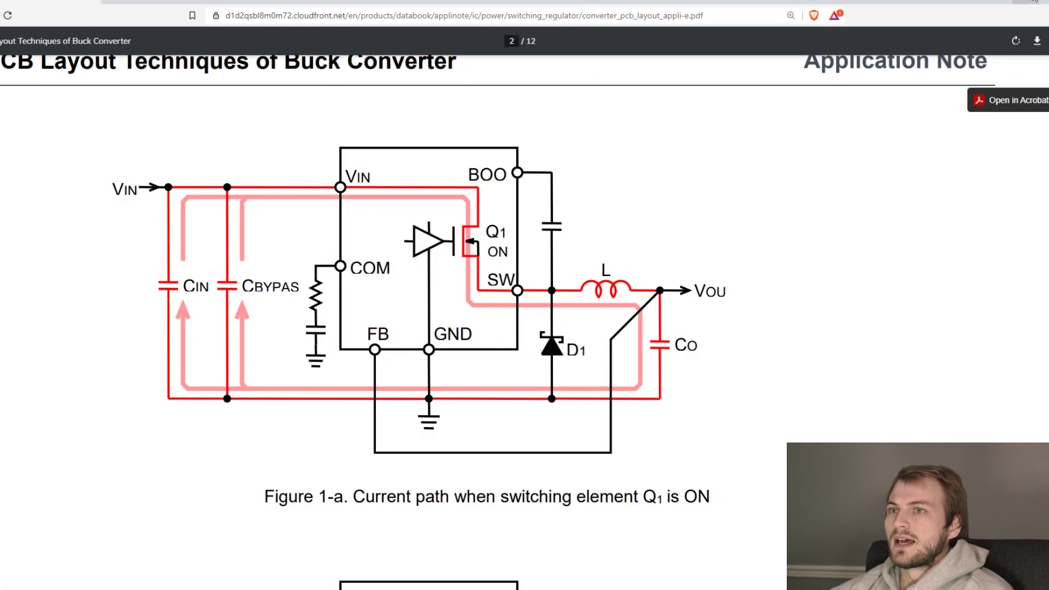
key("alt+Tab")
scroll(55, 232, "right", 2)
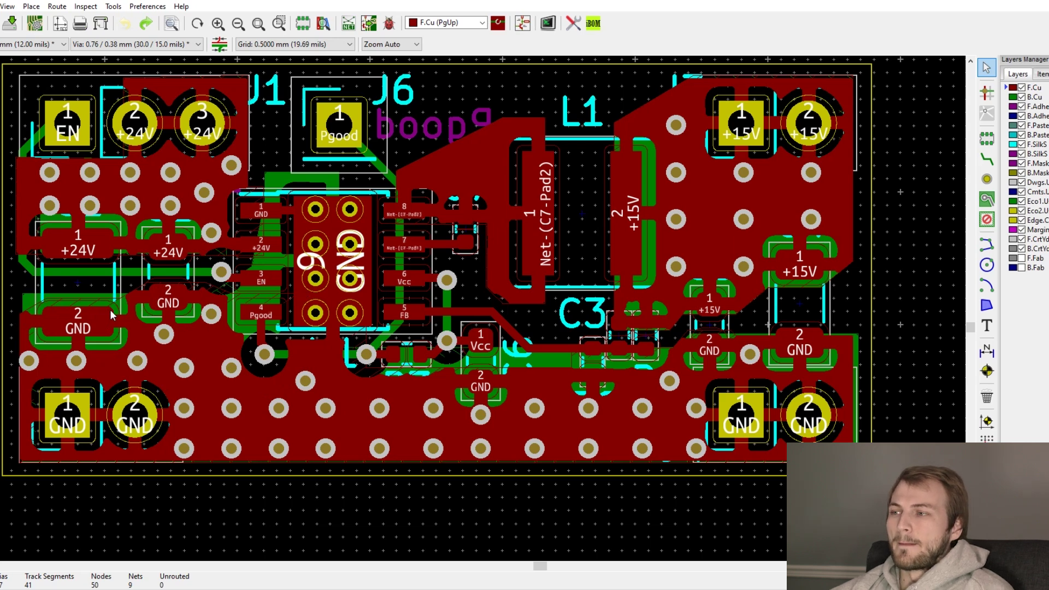
scroll(279, 356, "up", 1)
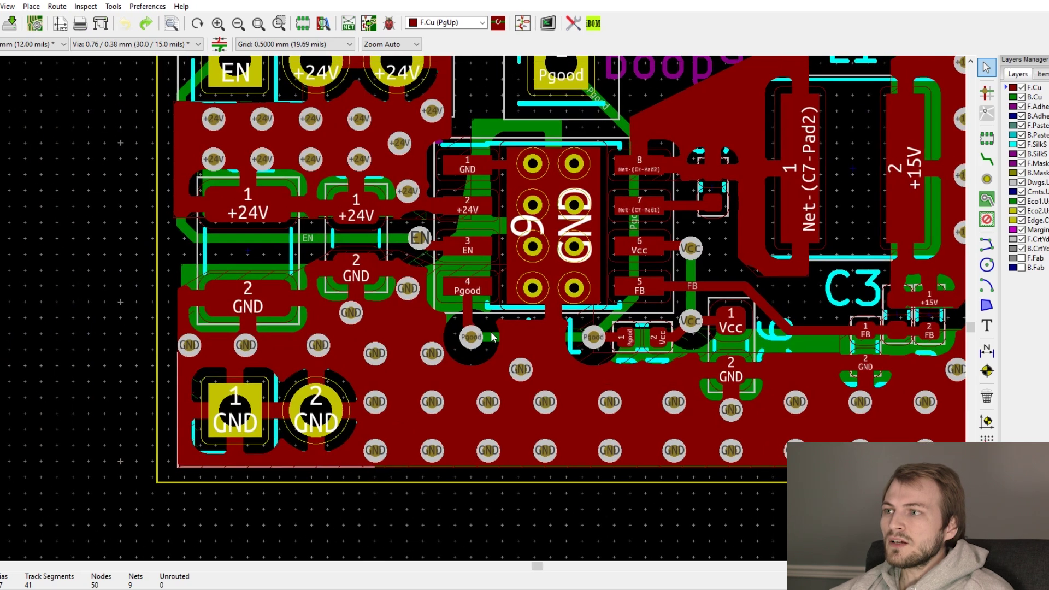
scroll(492, 336, "down", 5)
scroll(447, 333, "up", 4)
scroll(446, 332, "up", 1)
scroll(457, 236, "up", 1)
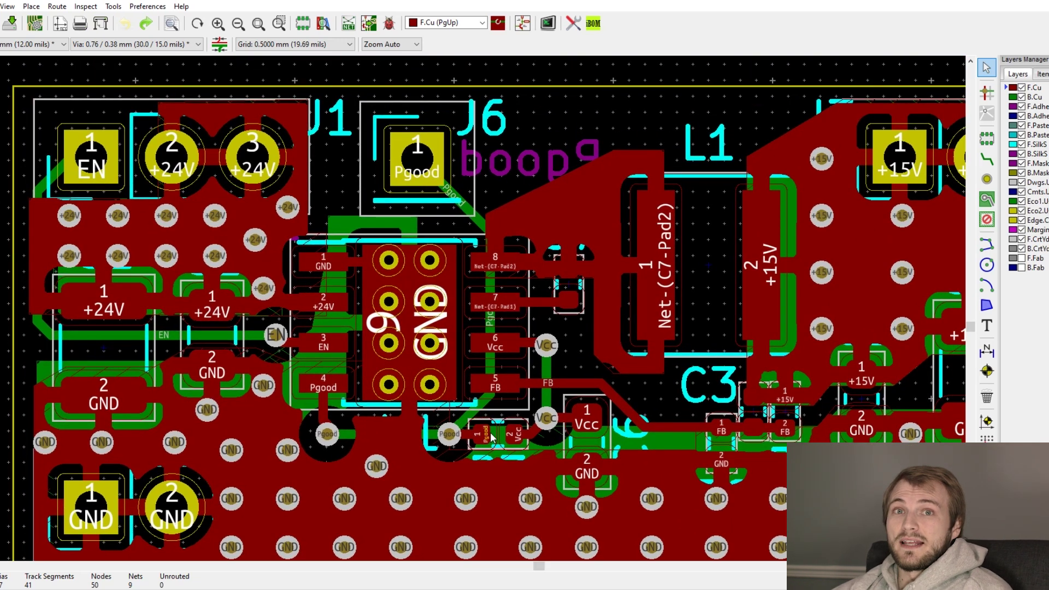
Start a track from the small capacitor pad, then switch to the application note's Figure 1-b.
key("x")
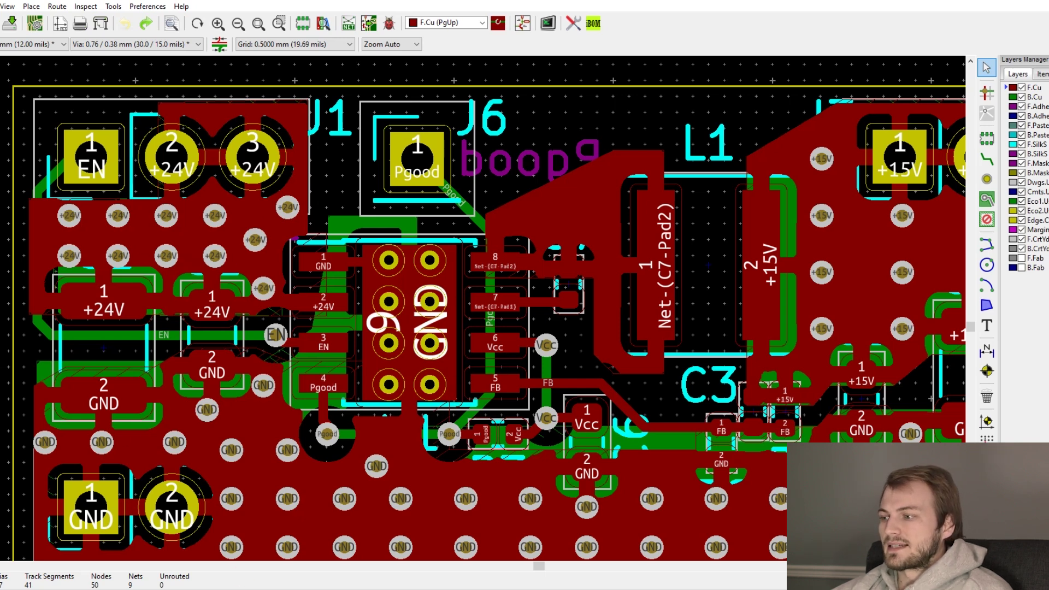
left_click(328, 537)
scroll(373, 394, "down", 3)
scroll(385, 360, "down", 1)
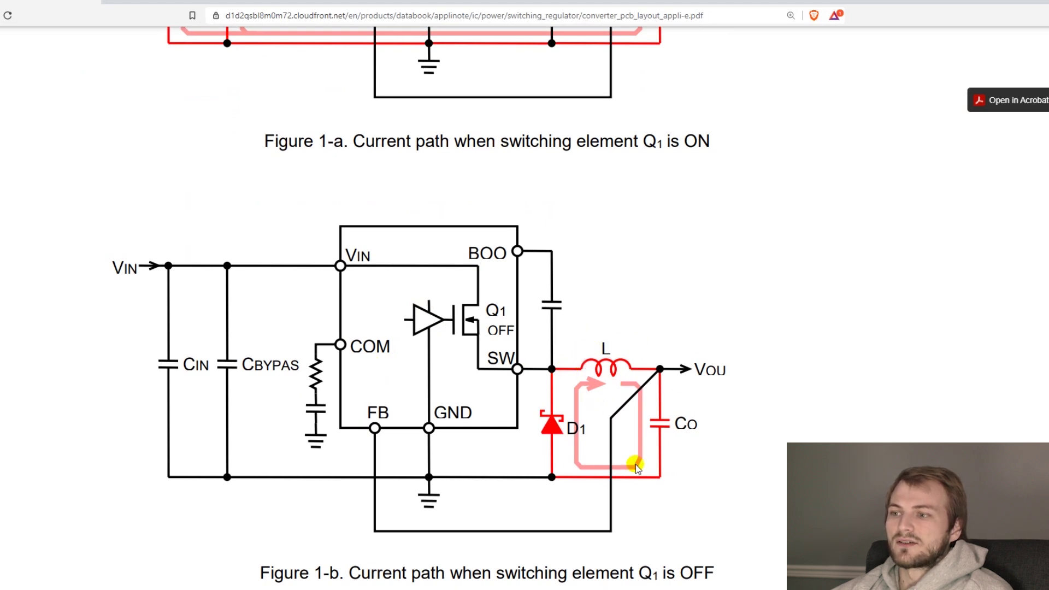
scroll(555, 413, "down", 1)
scroll(551, 394, "up", 1)
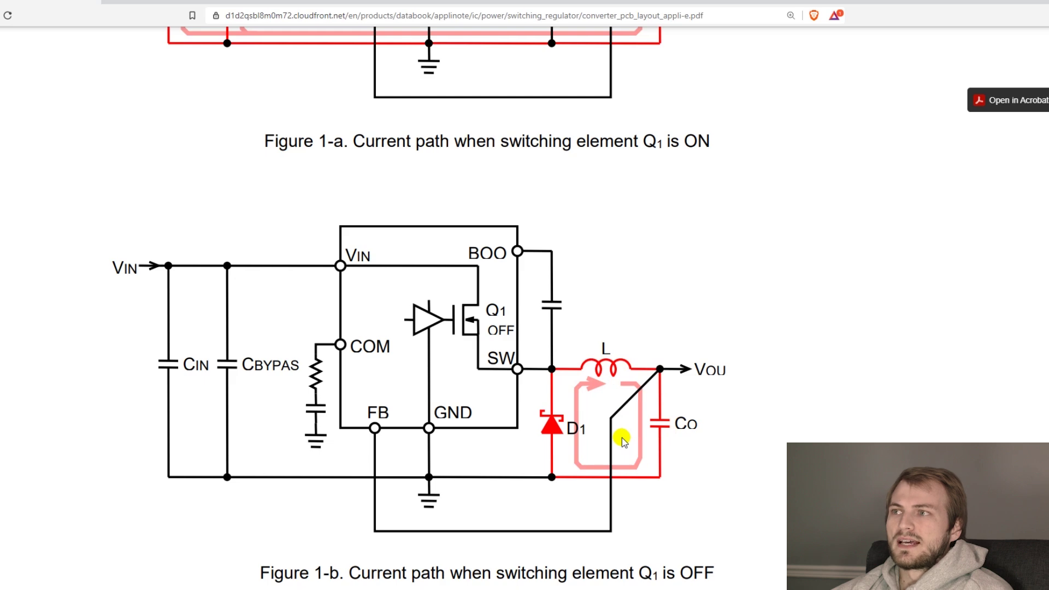
scroll(622, 437, "up", 2)
scroll(597, 346, "up", 2)
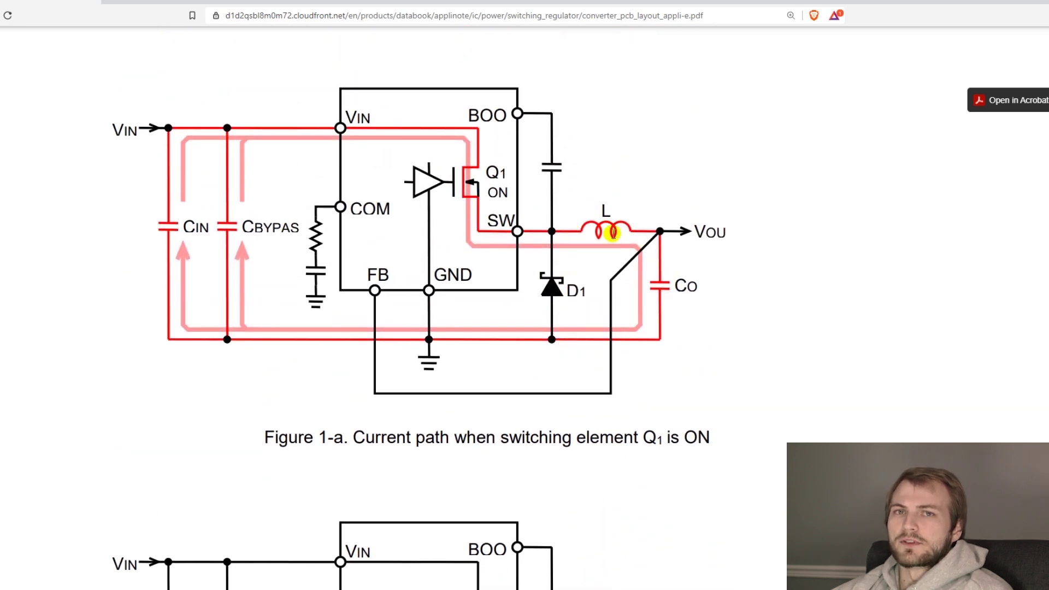
scroll(596, 319, "down", 3)
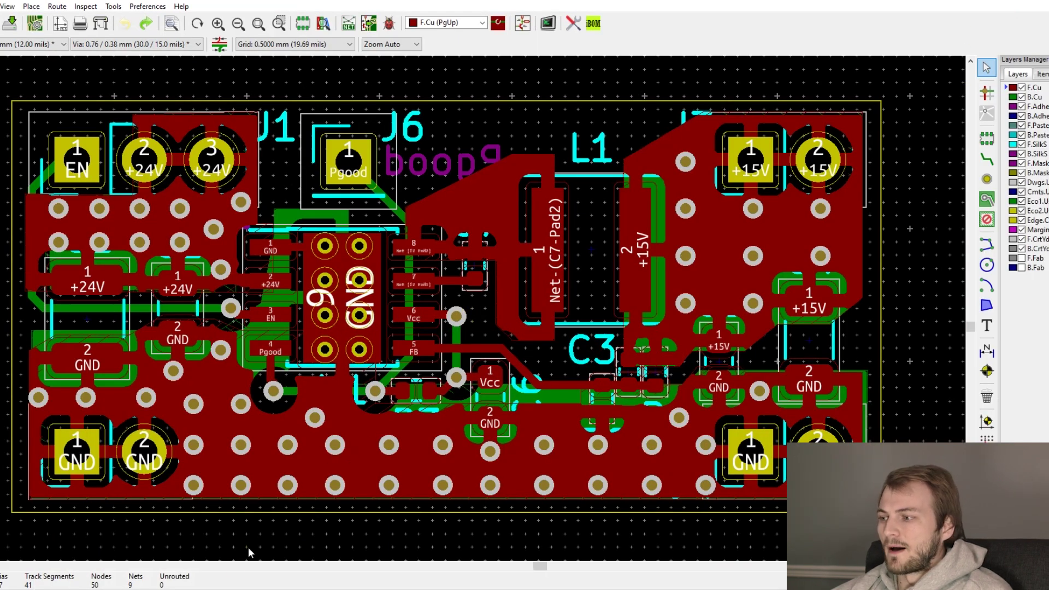
Bring the second Pcbnew board forward and end the +24V track on the capacitor's '1 +24V' pad.
left_click(248, 580)
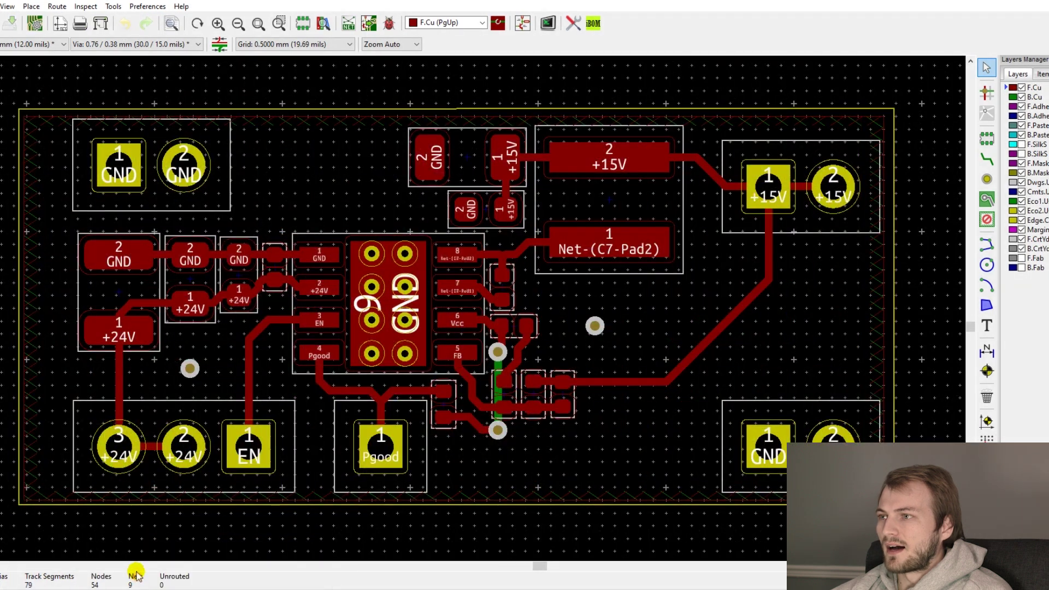
scroll(353, 330, "up", 1)
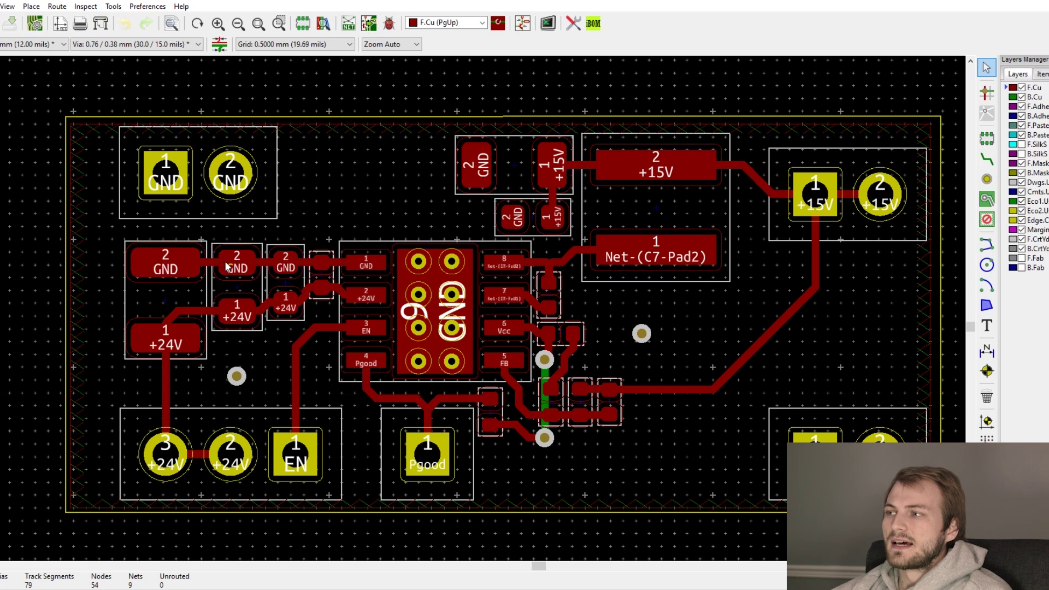
scroll(226, 267, "up", 1)
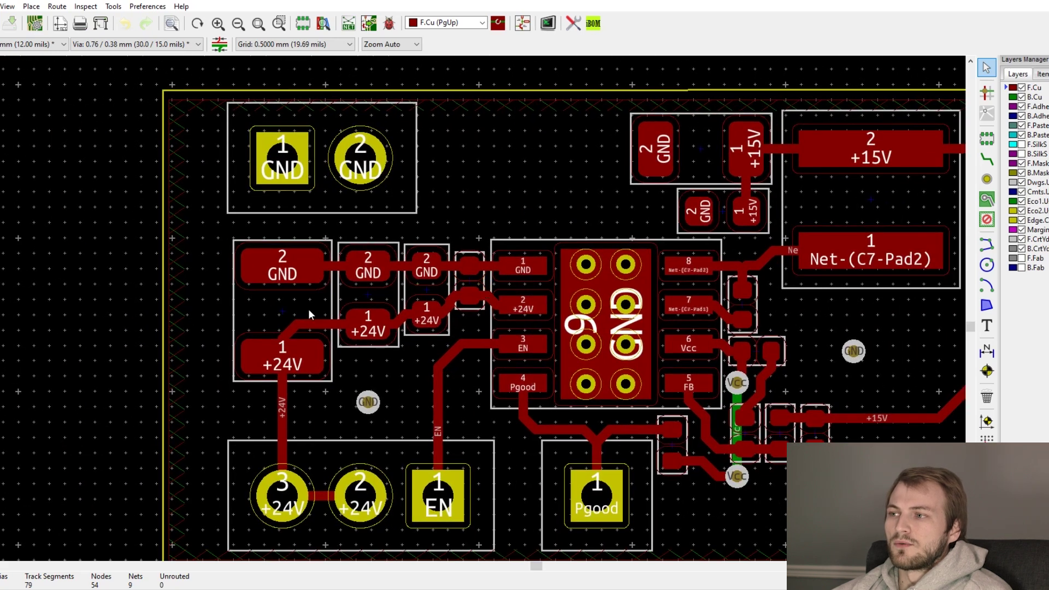
left_click(289, 327)
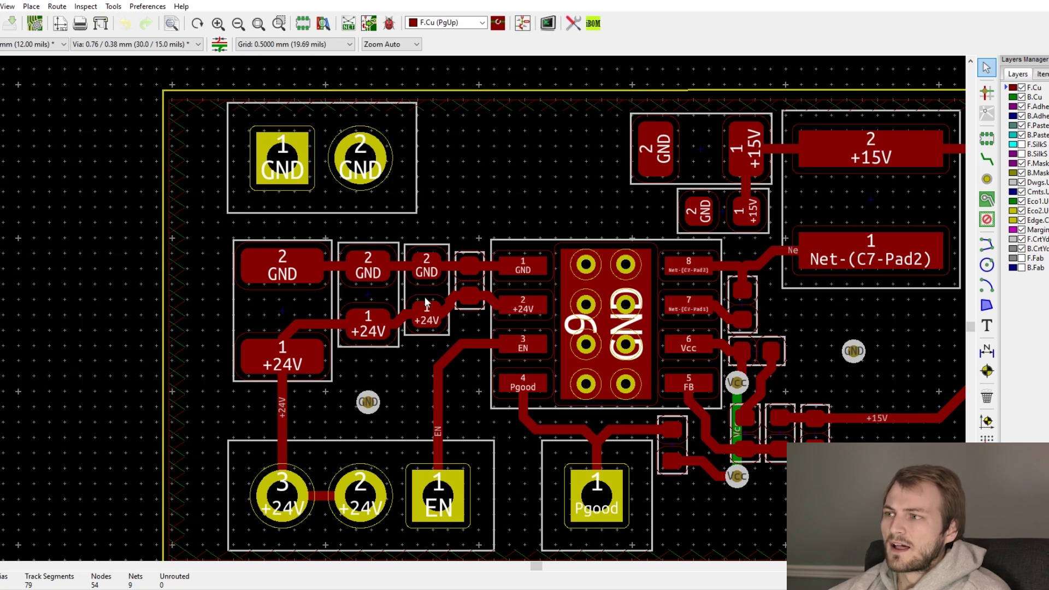
scroll(329, 278, "right", 3)
scroll(332, 241, "down", 2)
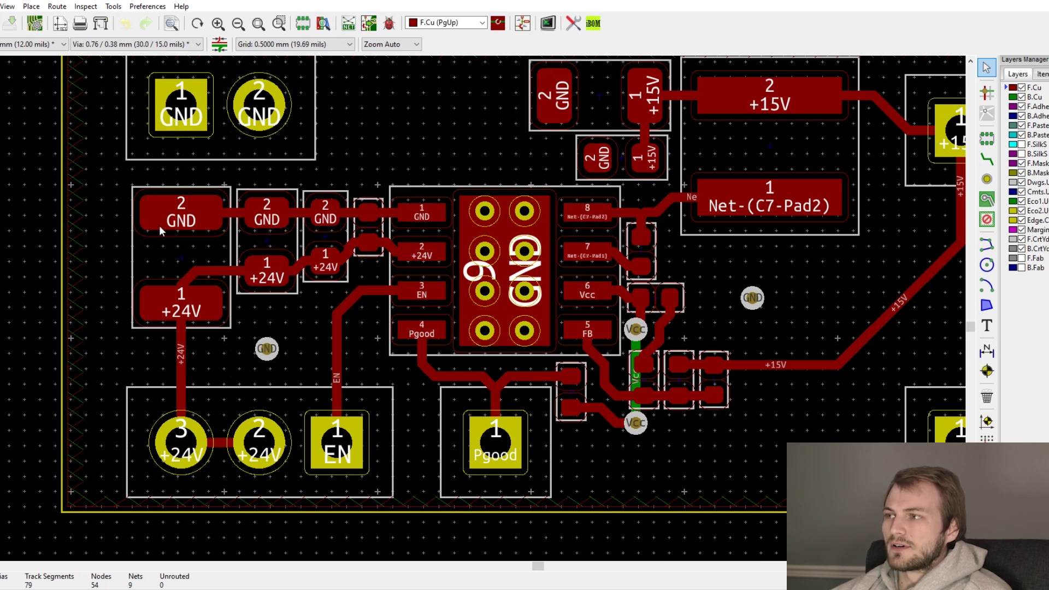
scroll(375, 254, "up", 1)
scroll(375, 254, "up", 2)
scroll(375, 254, "down", 1)
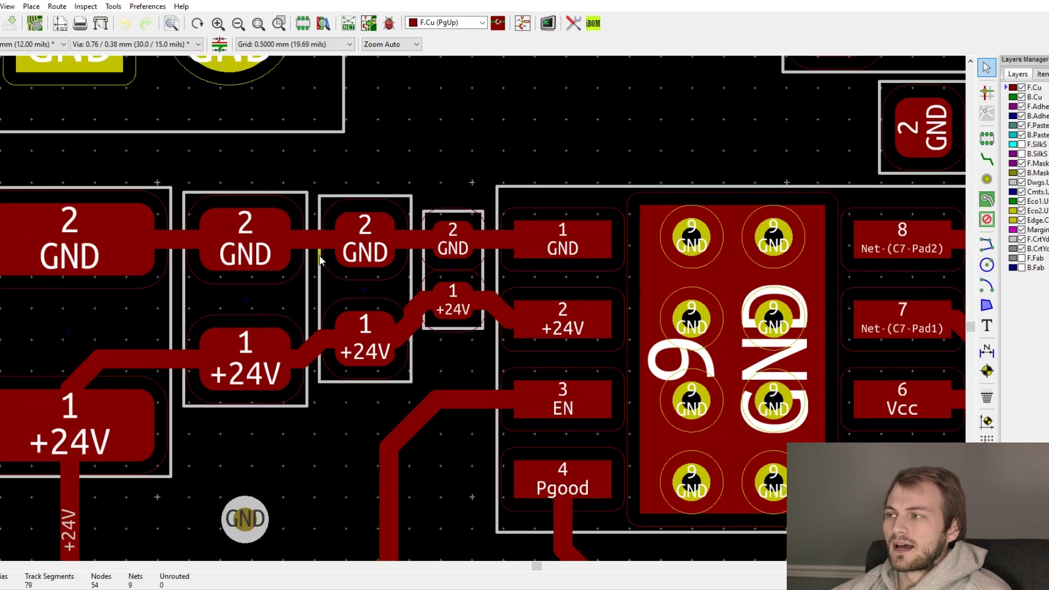
left_click(107, 326)
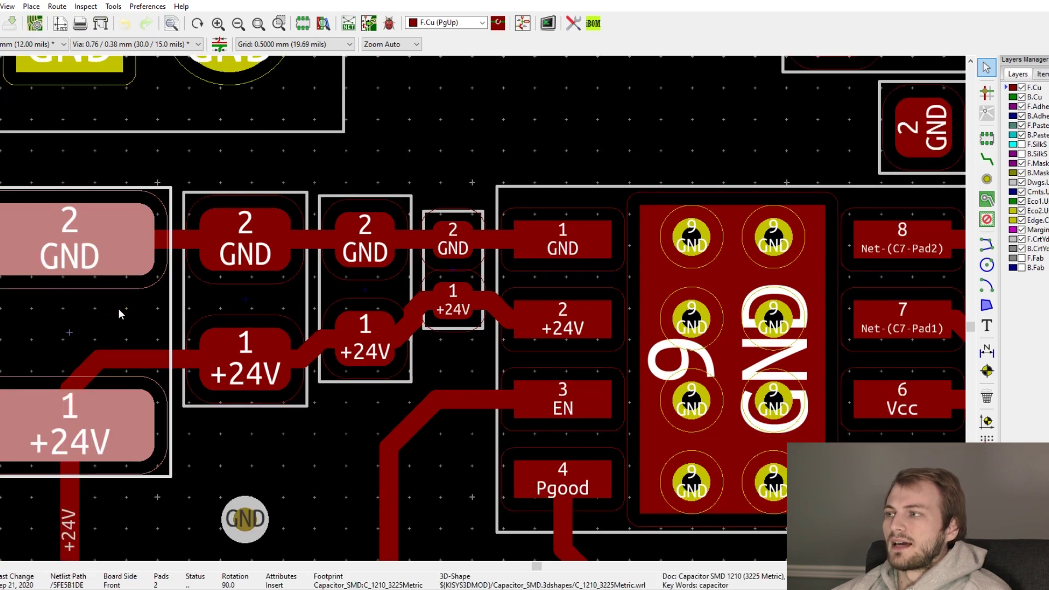
left_click(244, 308)
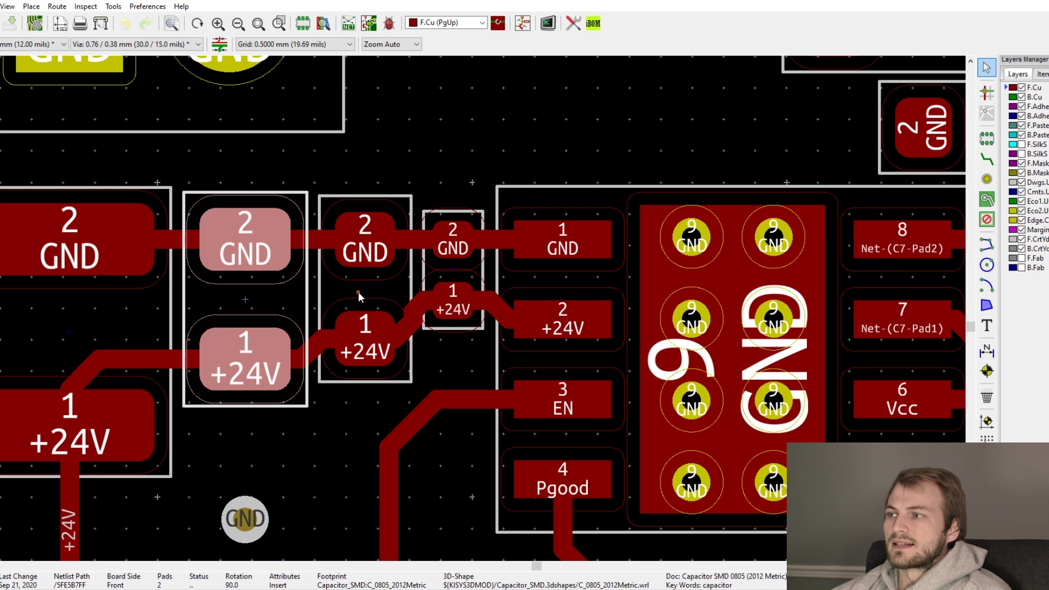
left_click(359, 298)
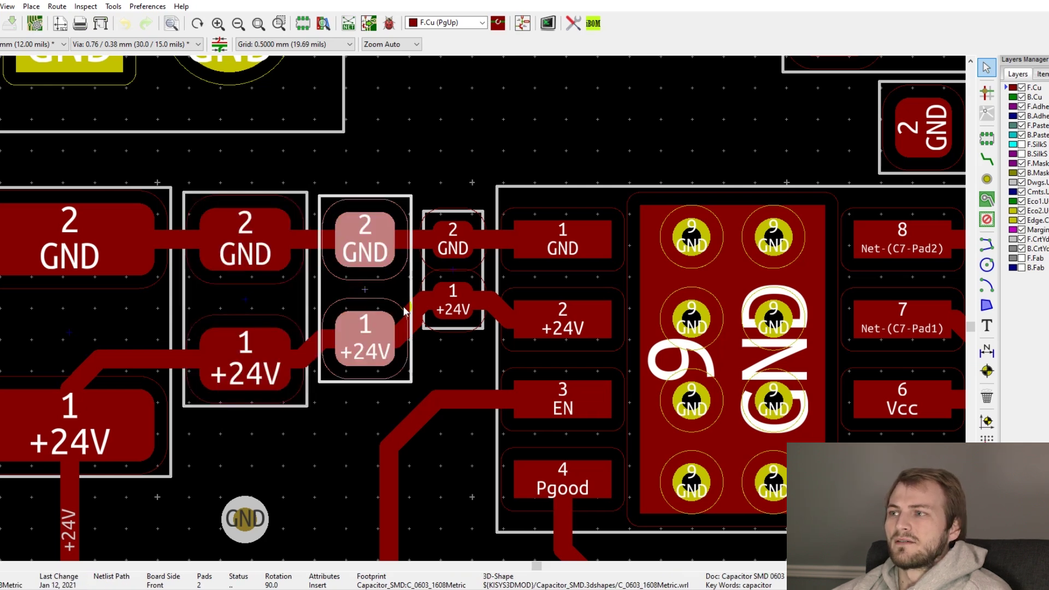
left_click(447, 287)
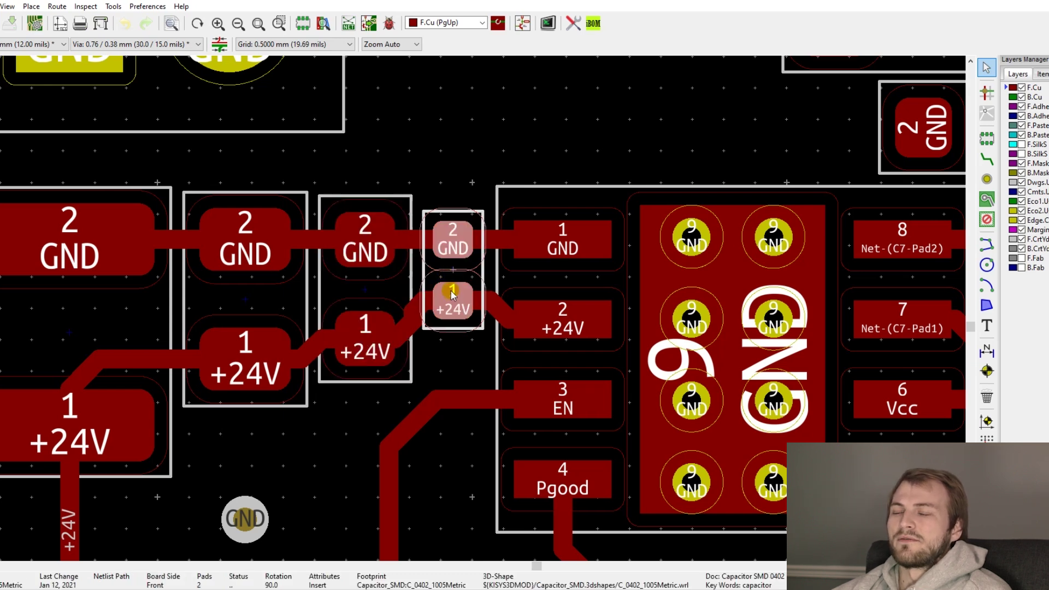
scroll(451, 293, "down", 3)
scroll(473, 312, "up", 3)
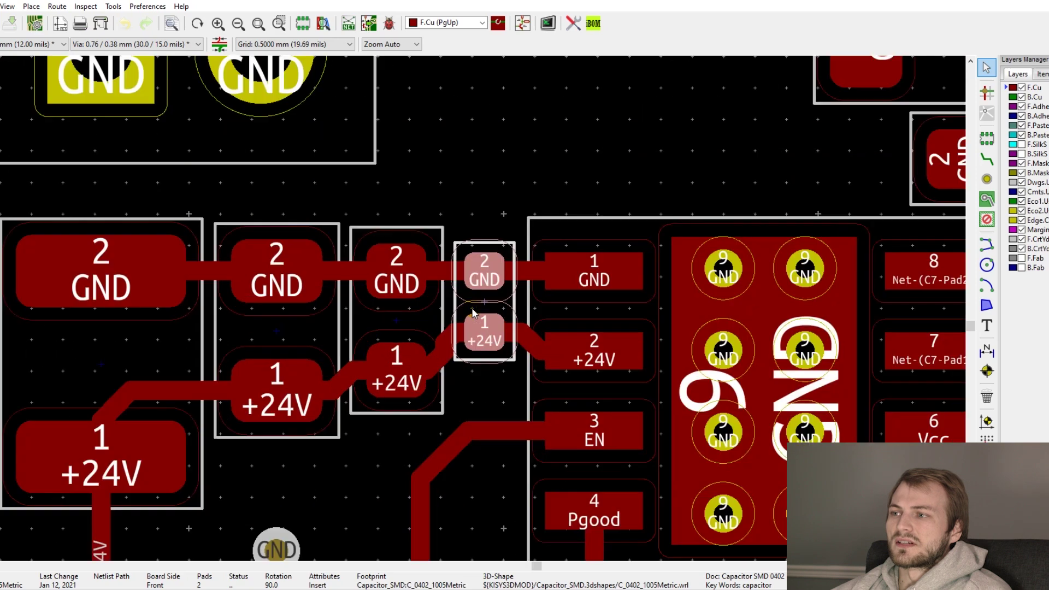
left_click(475, 194)
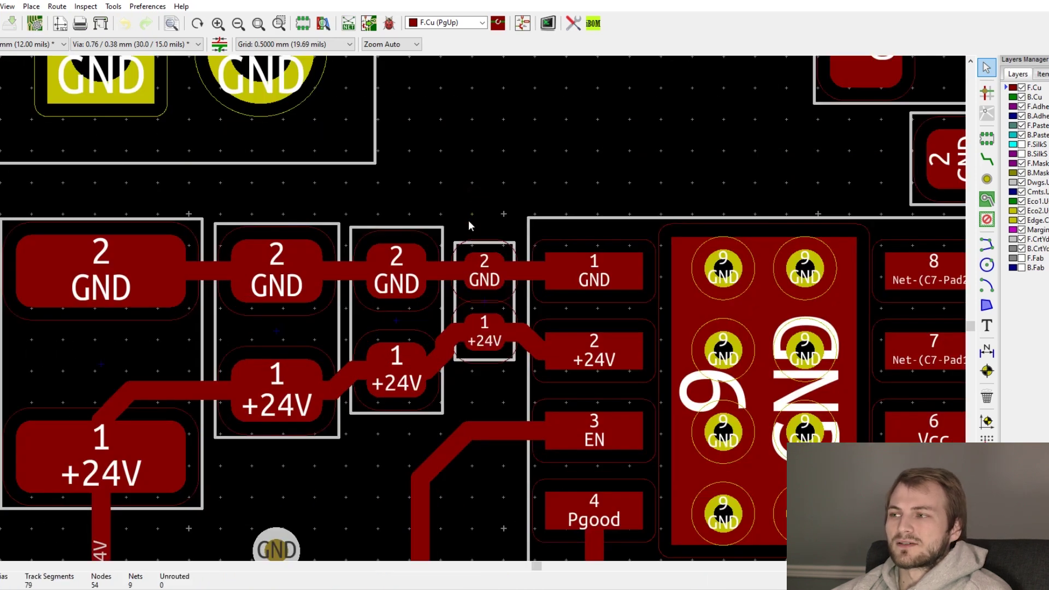
scroll(473, 307, "down", 1)
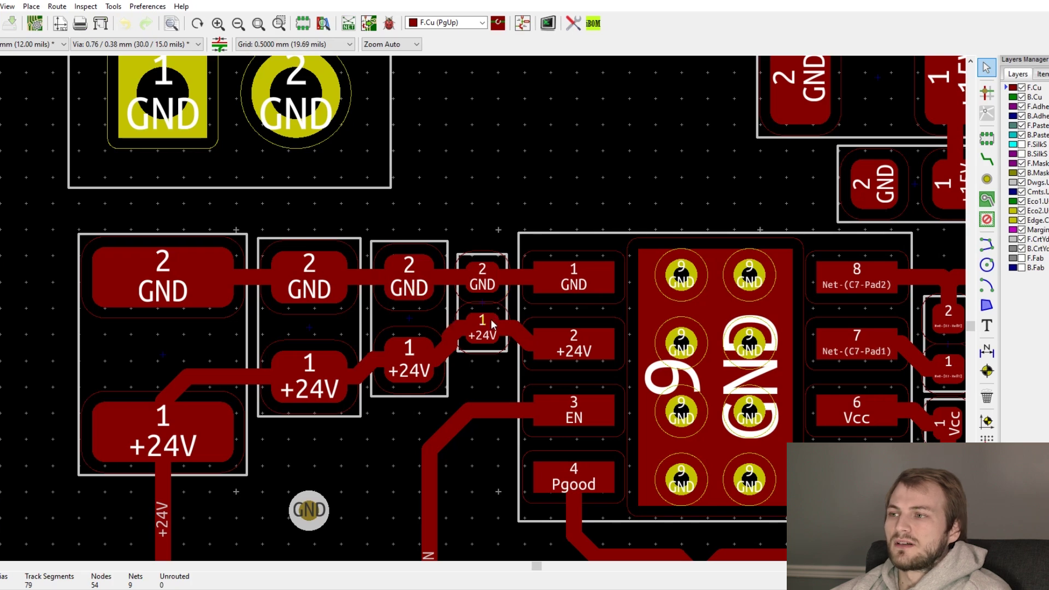
scroll(497, 320, "down", 1)
scroll(471, 307, "down", 1)
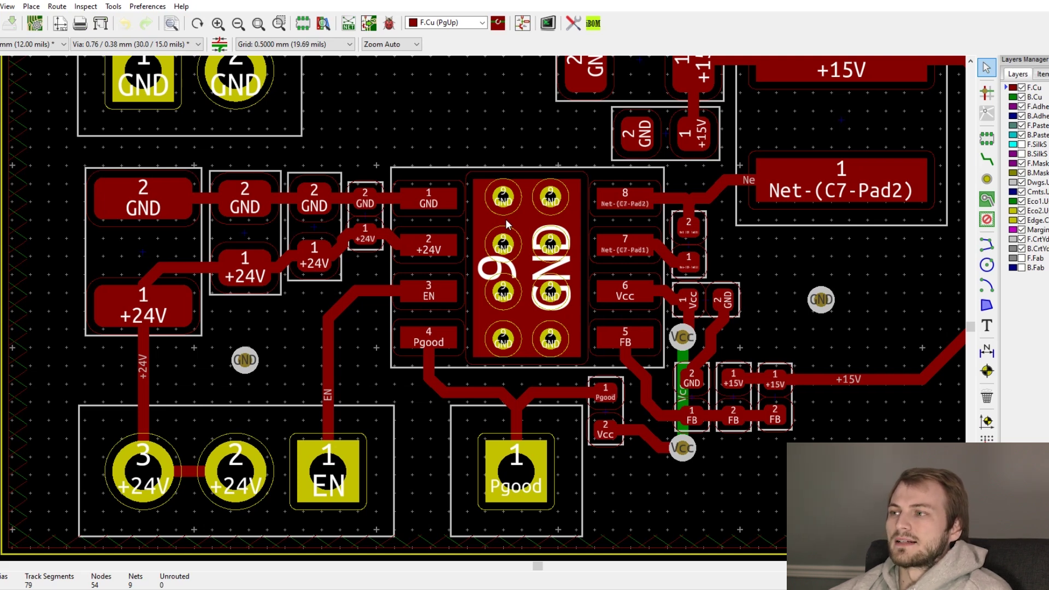
key("Home")
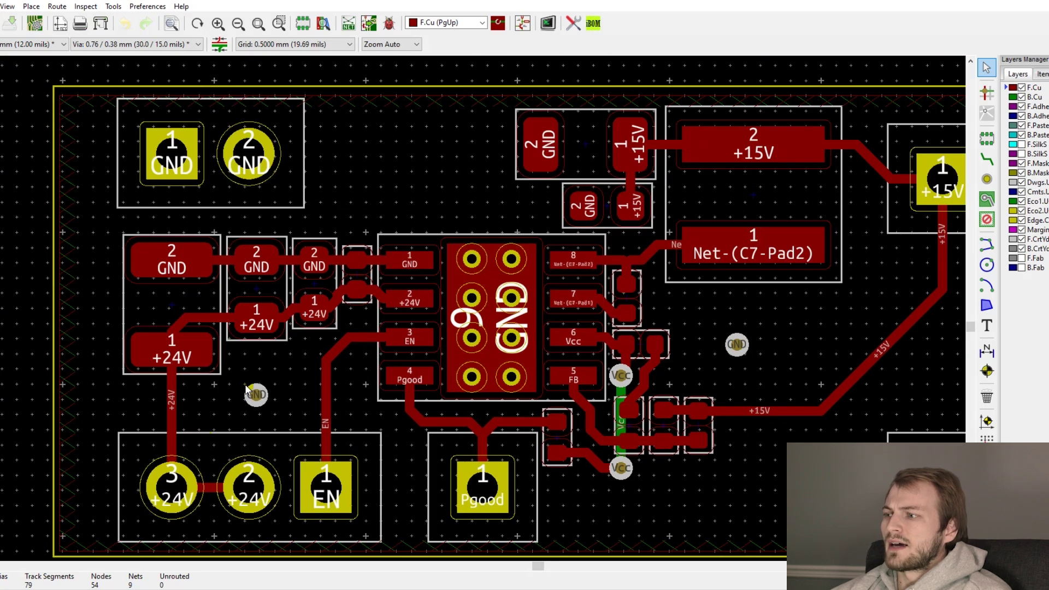
left_click(199, 452)
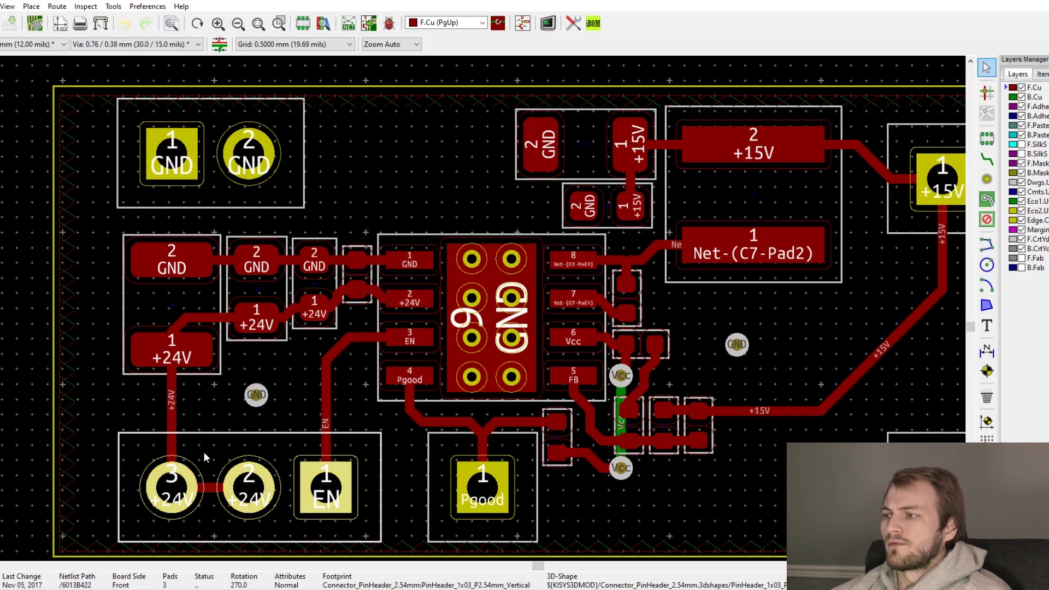
left_click(214, 188)
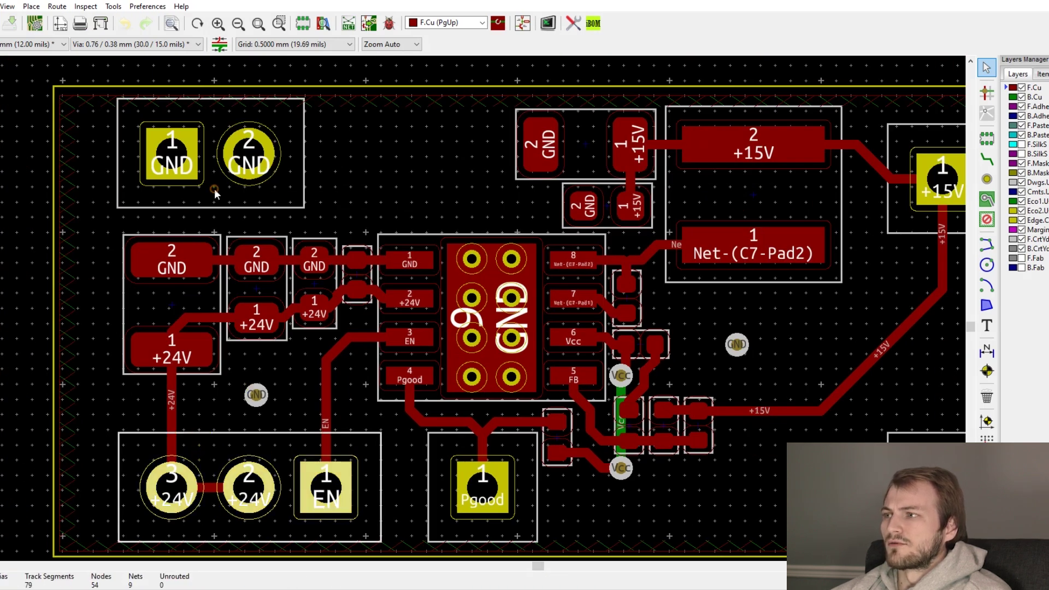
left_click(23, 230)
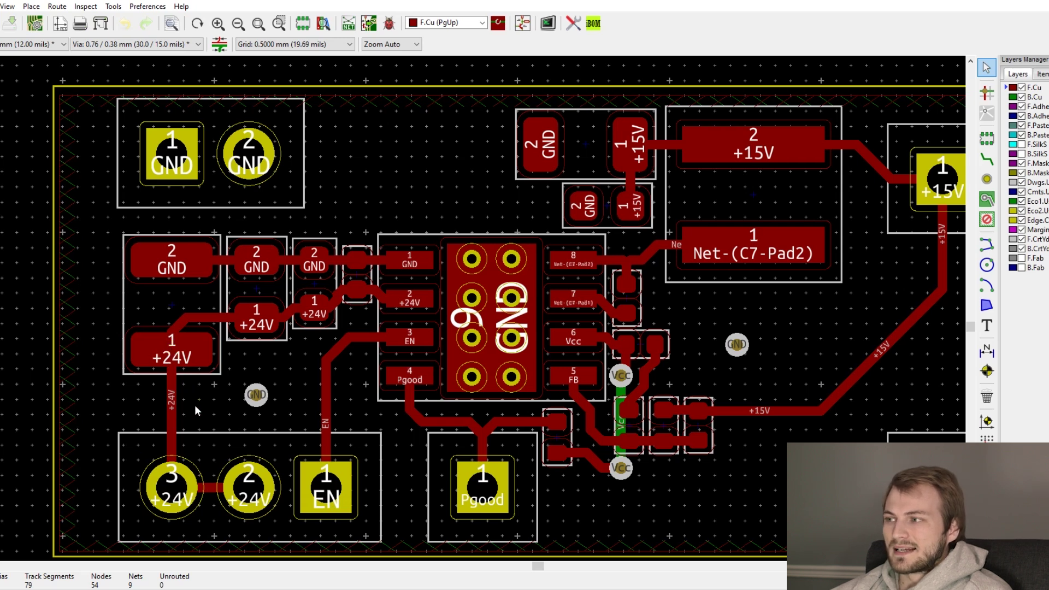
left_click(171, 405)
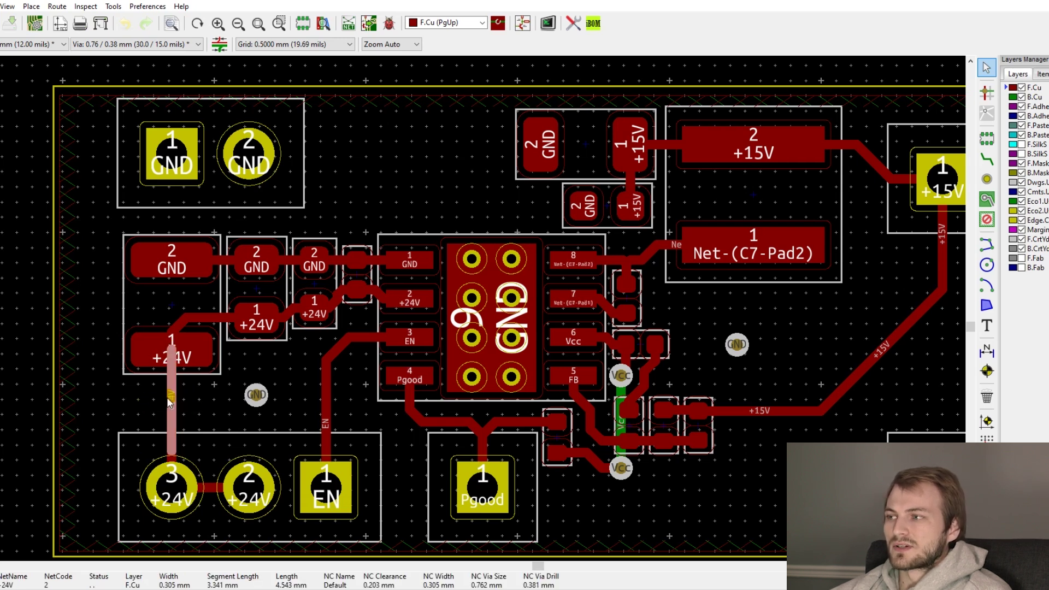
left_click(278, 291)
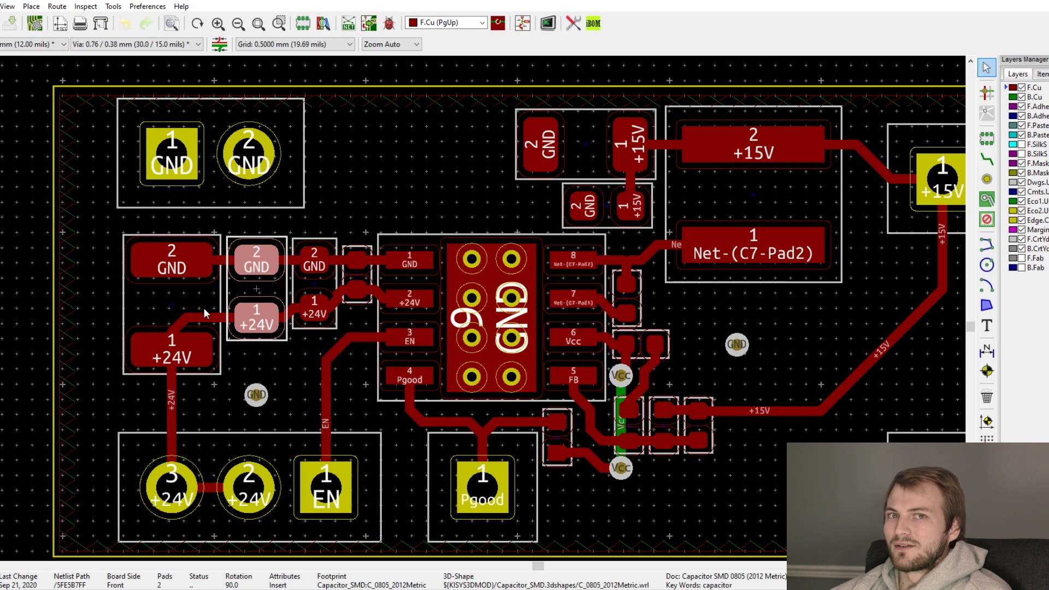
left_click(293, 368)
scroll(300, 386, "right", 2)
scroll(35, 268, "left", 1)
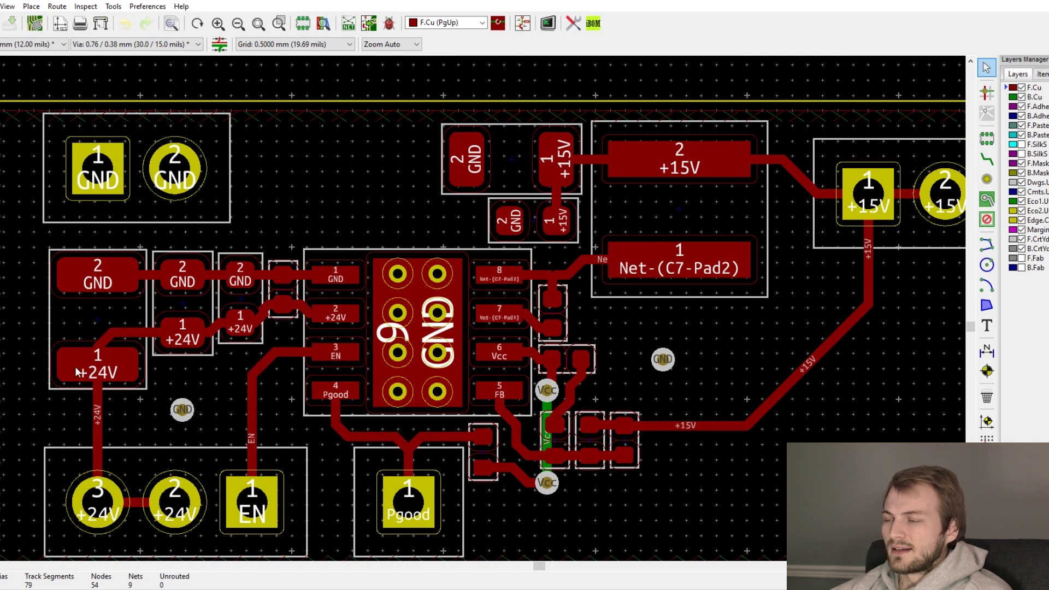
scroll(395, 325, "right", 1)
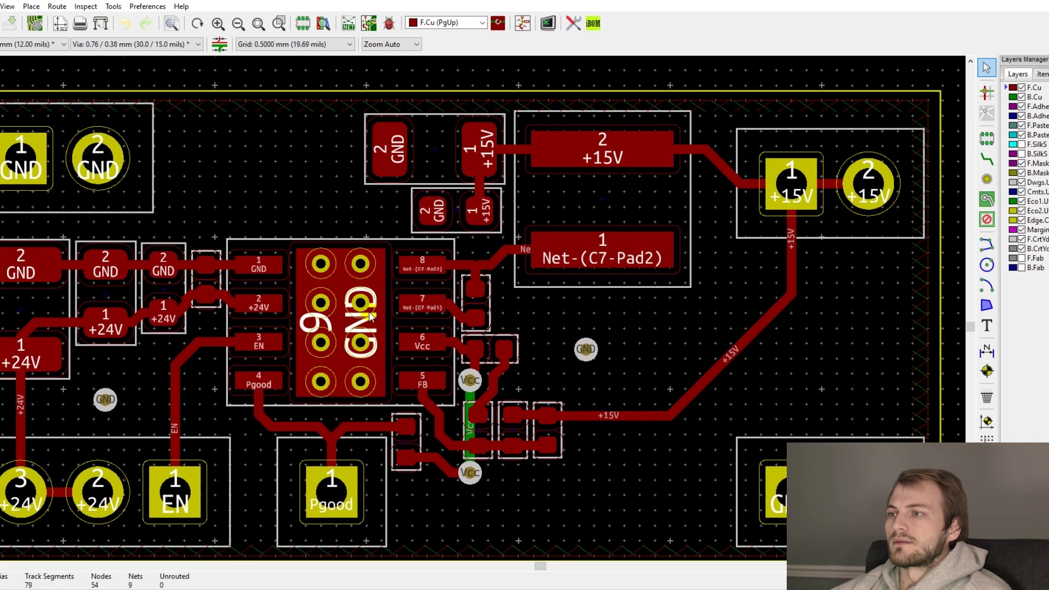
scroll(496, 299, "up", 1)
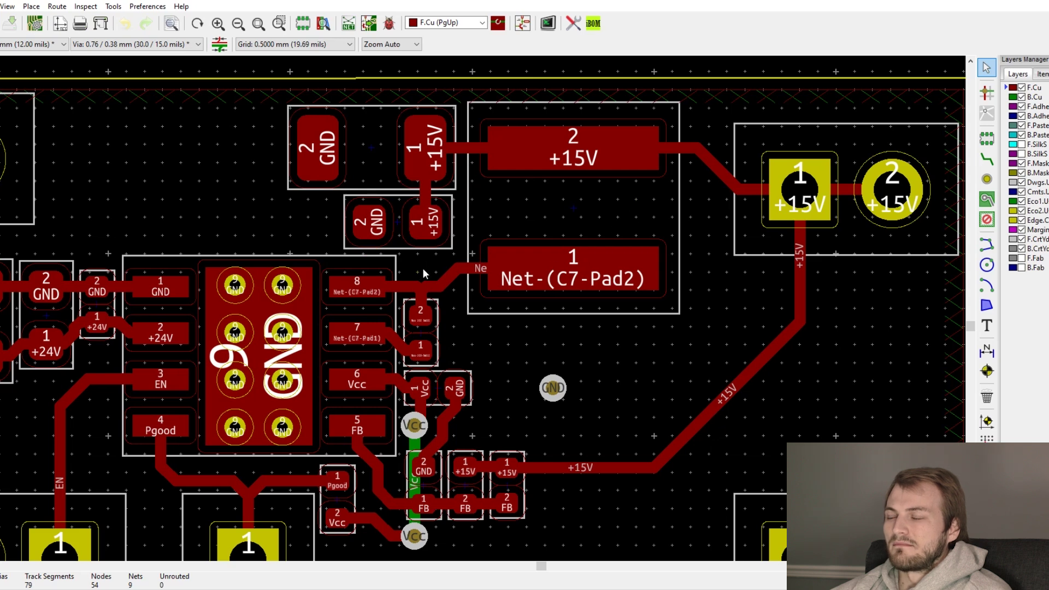
scroll(471, 308, "down", 1)
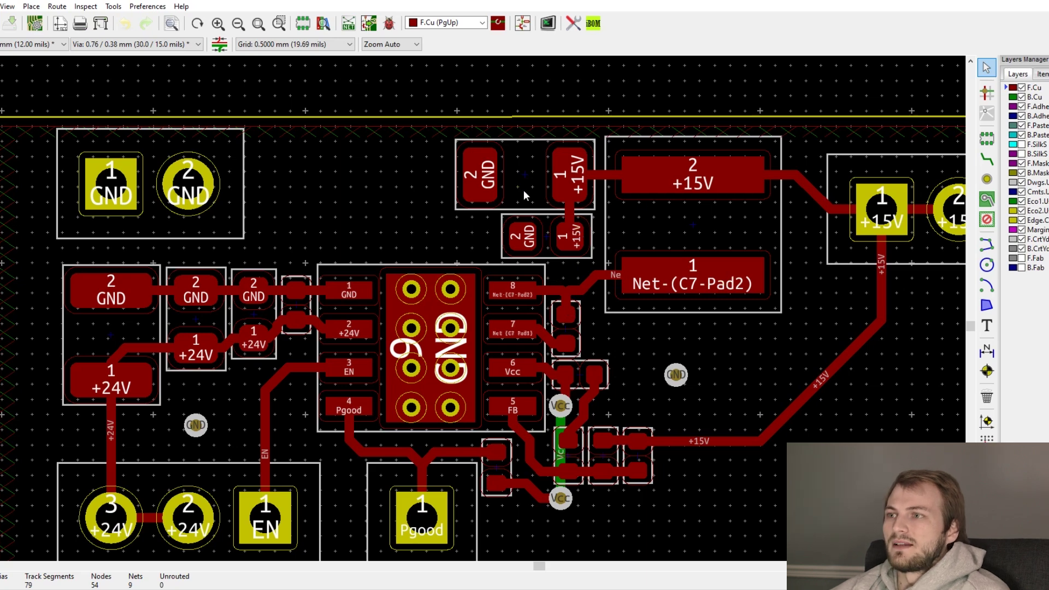
scroll(480, 248, "up", 1)
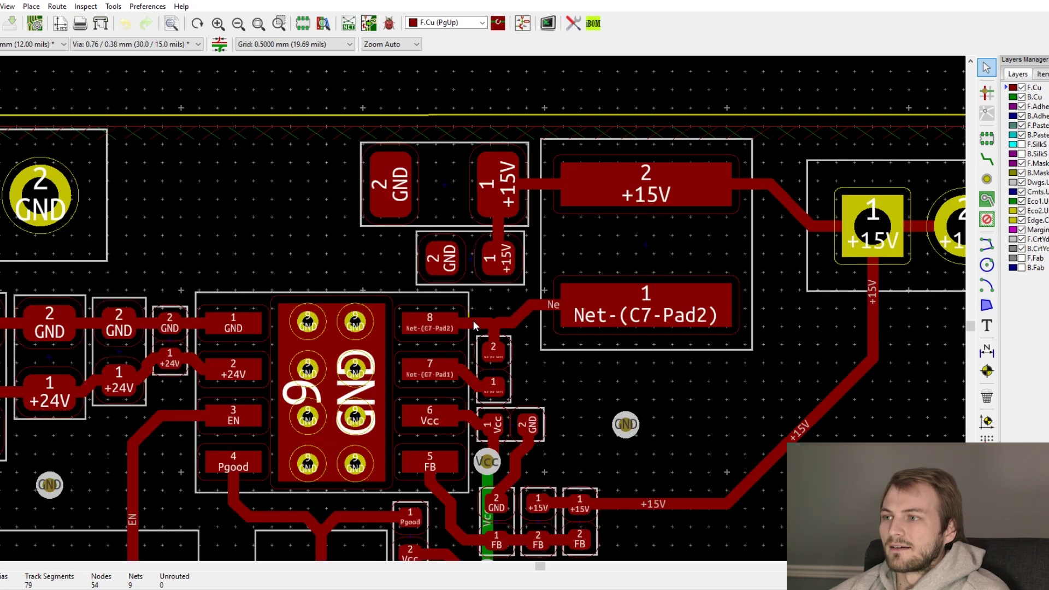
scroll(473, 321, "up", 1)
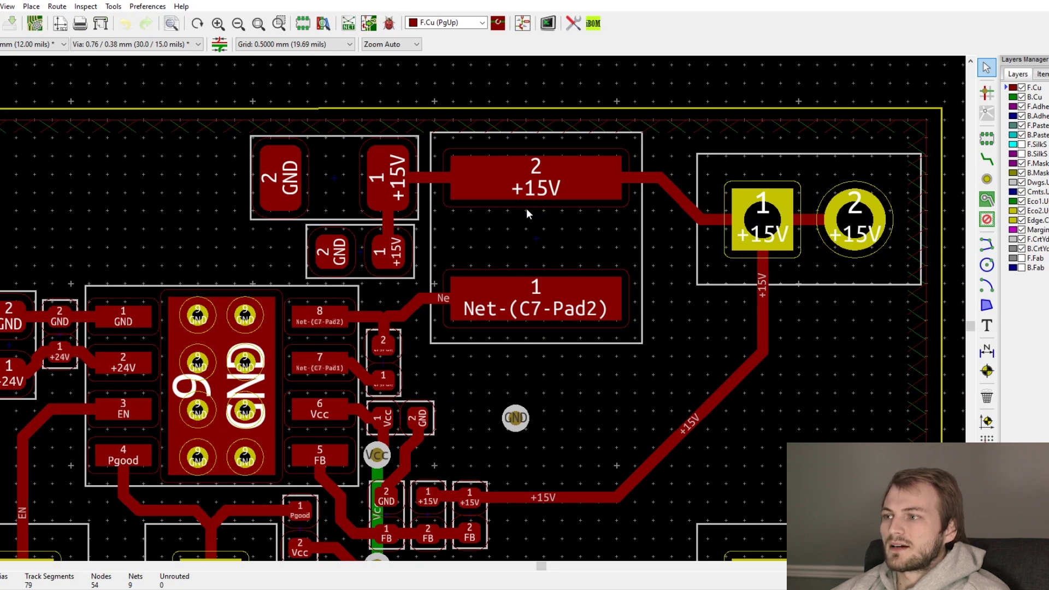
scroll(410, 363, "up", 2)
left_click(428, 279)
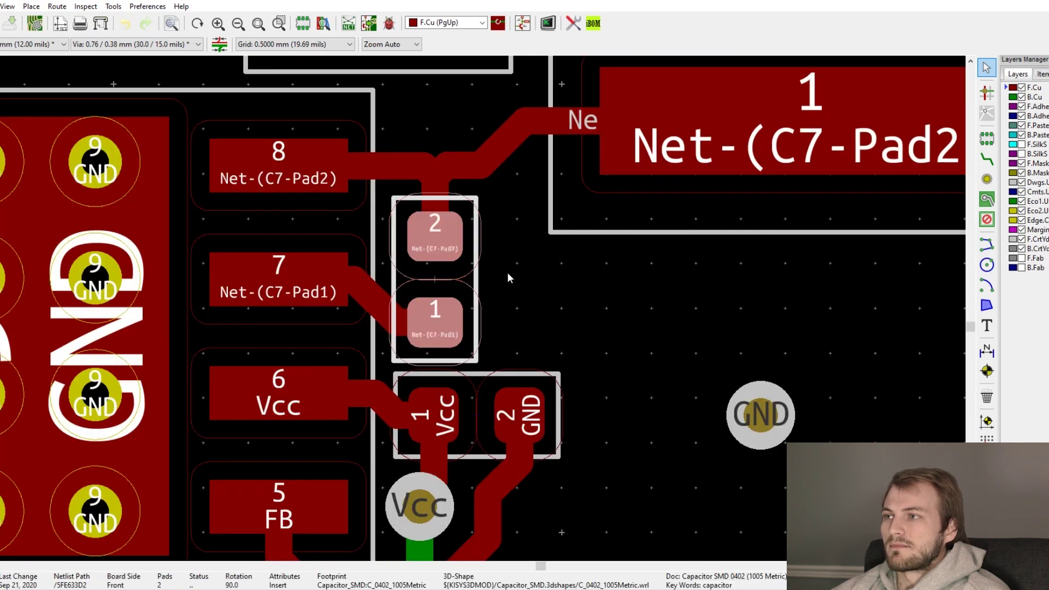
left_click_drag(507, 274, 513, 335)
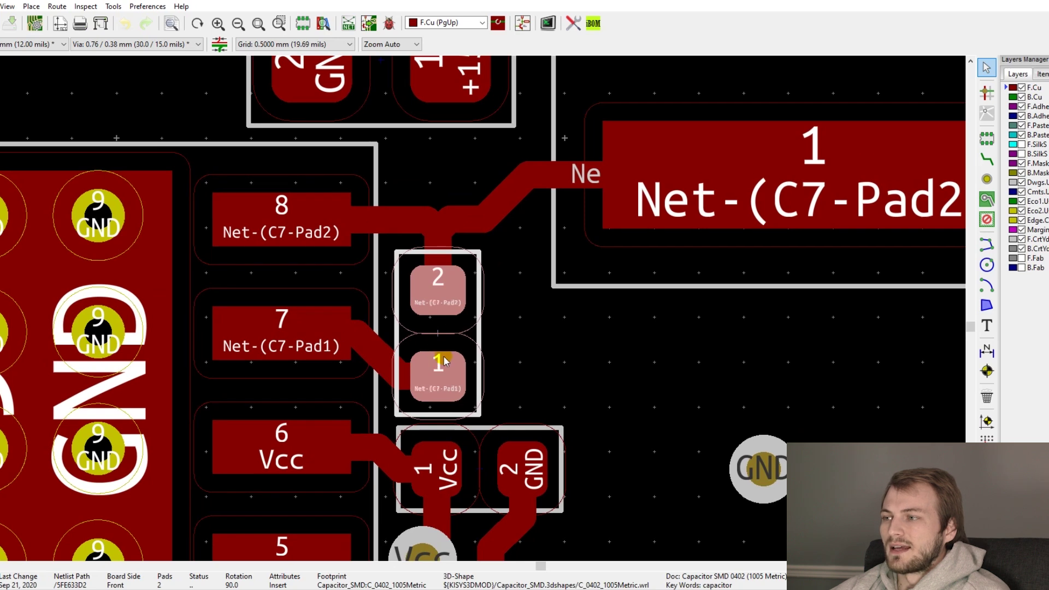
left_click(541, 345)
scroll(541, 345, "down", 3)
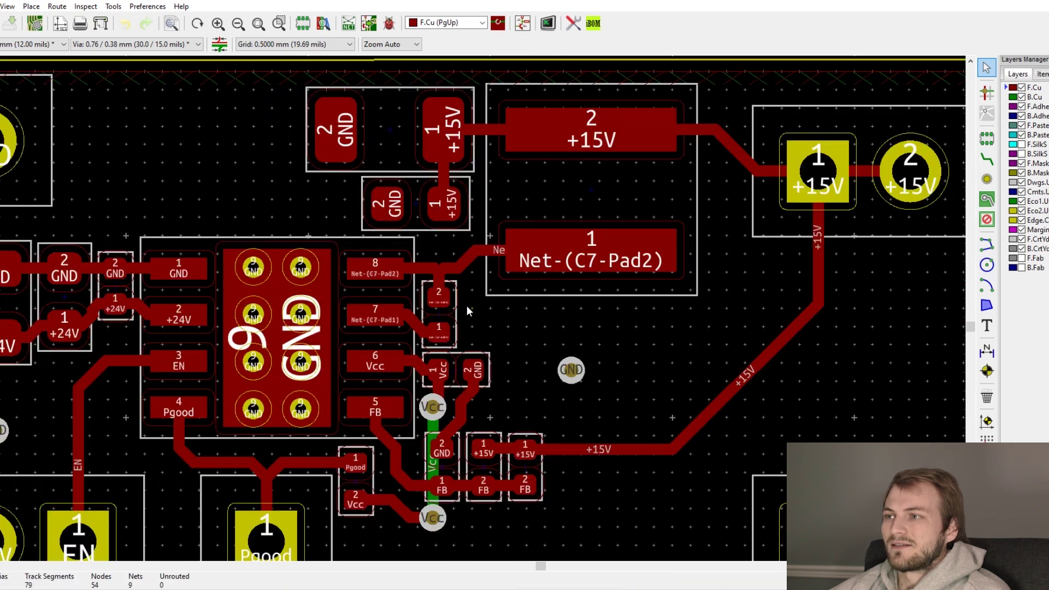
left_click_drag(465, 302, 439, 341)
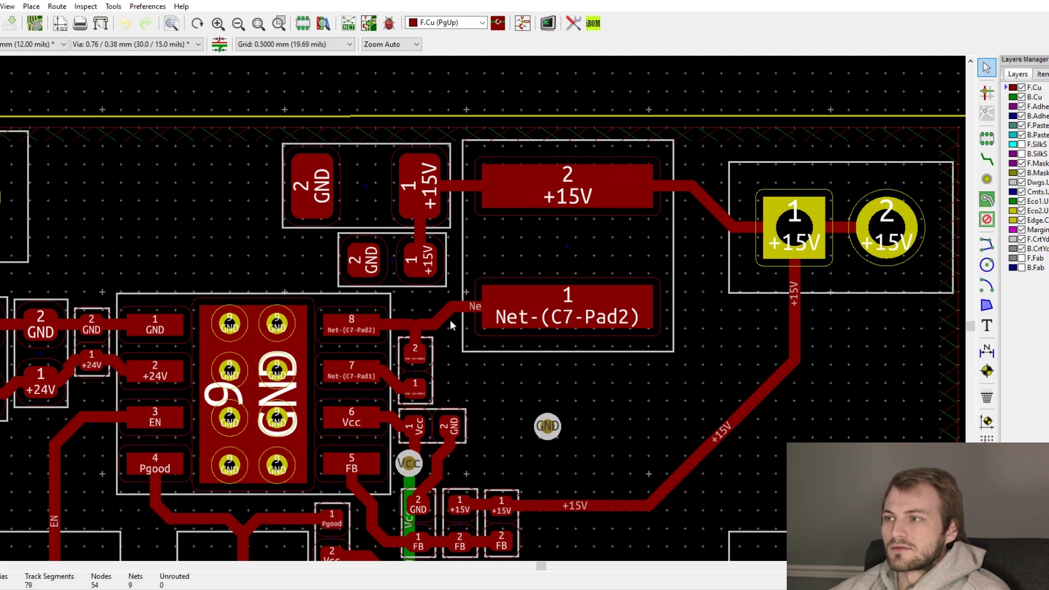
scroll(356, 316, "left", 3)
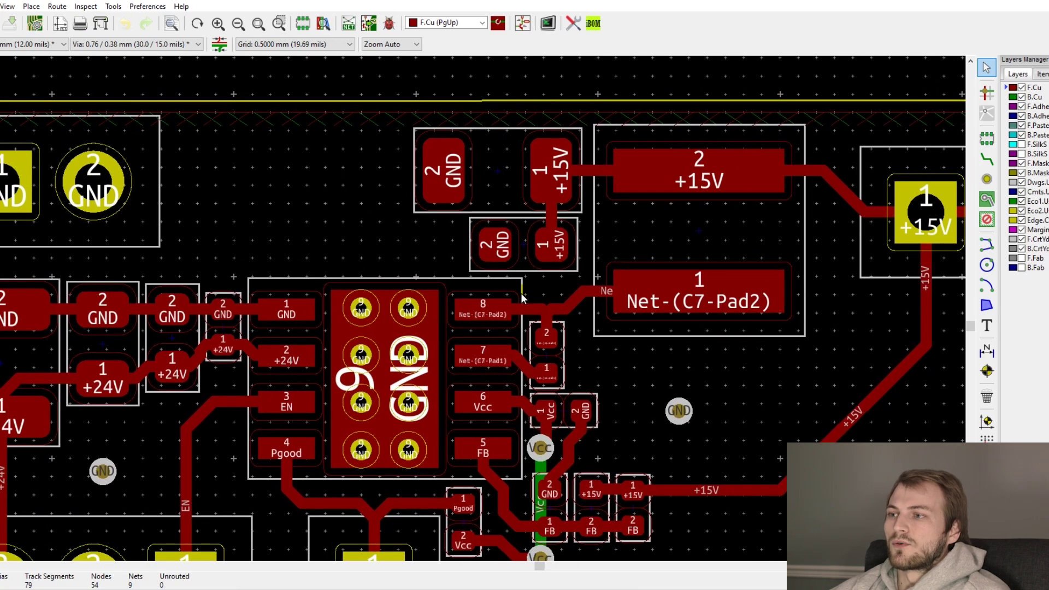
scroll(402, 283, "left", 5)
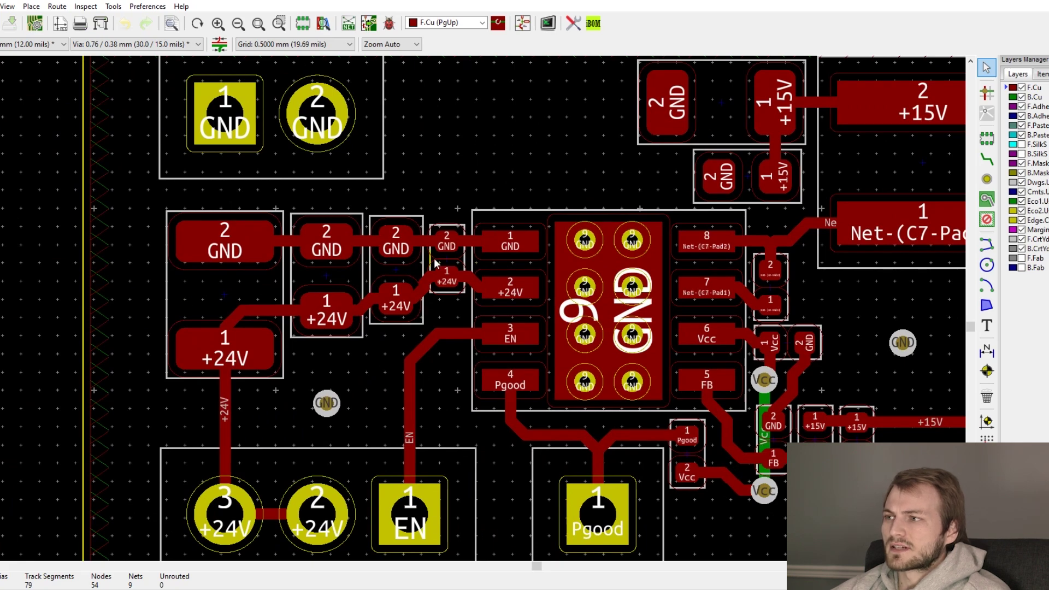
scroll(606, 242, "right", 5)
scroll(607, 241, "up", 1)
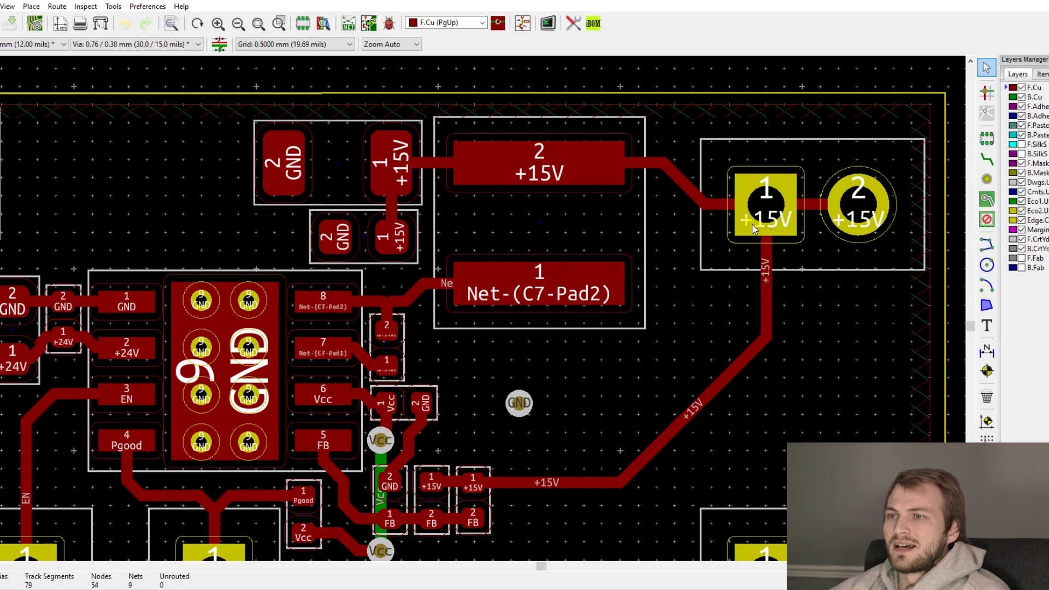
scroll(665, 240, "left", 3)
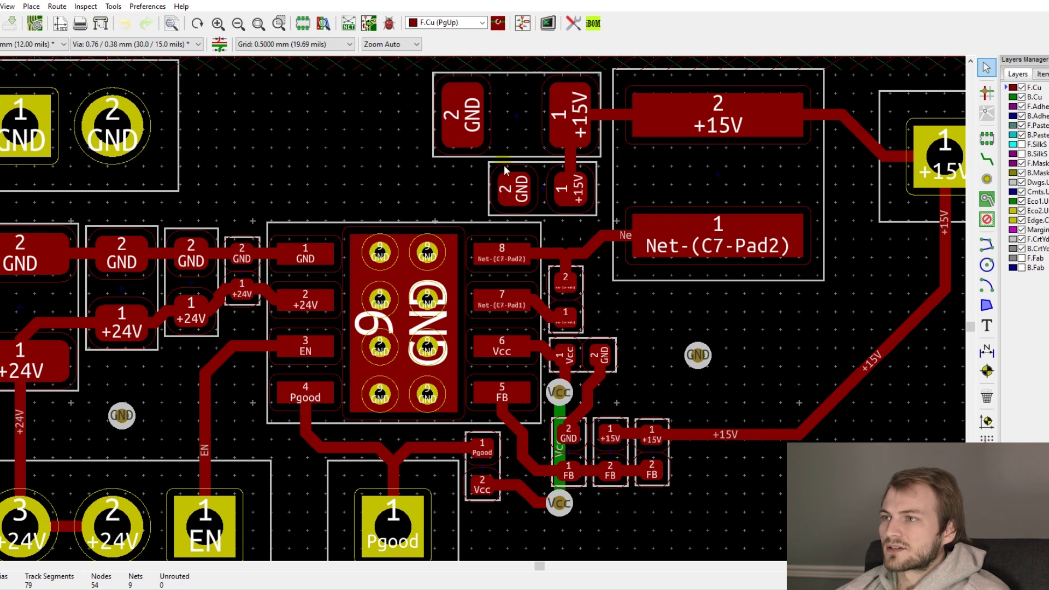
Route a GND track from the capacitor's GND pad around to the regulator's exposed pad 9.
key("x")
left_click(514, 188)
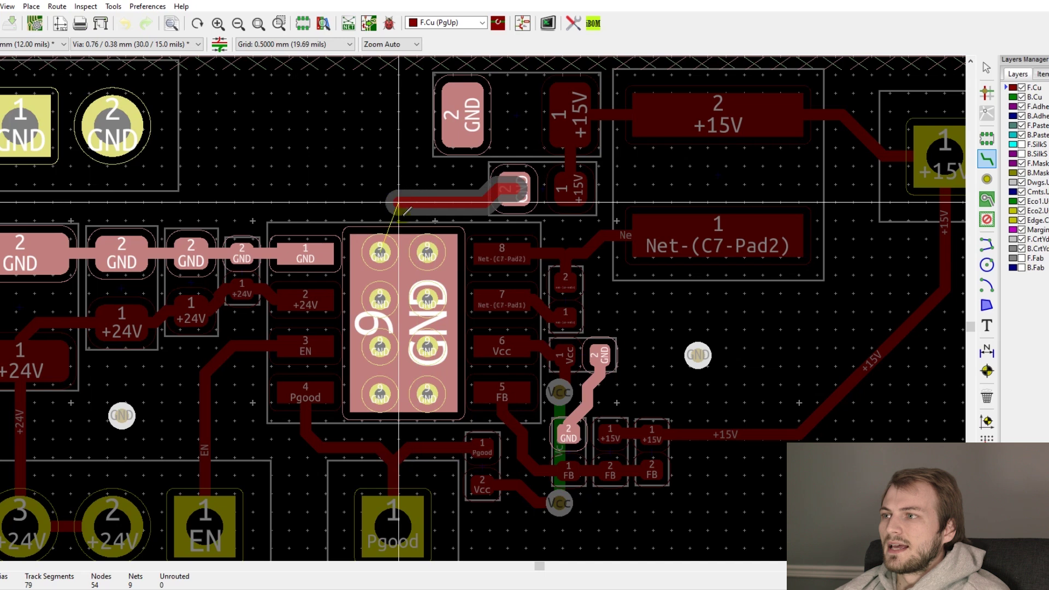
double_click(417, 186)
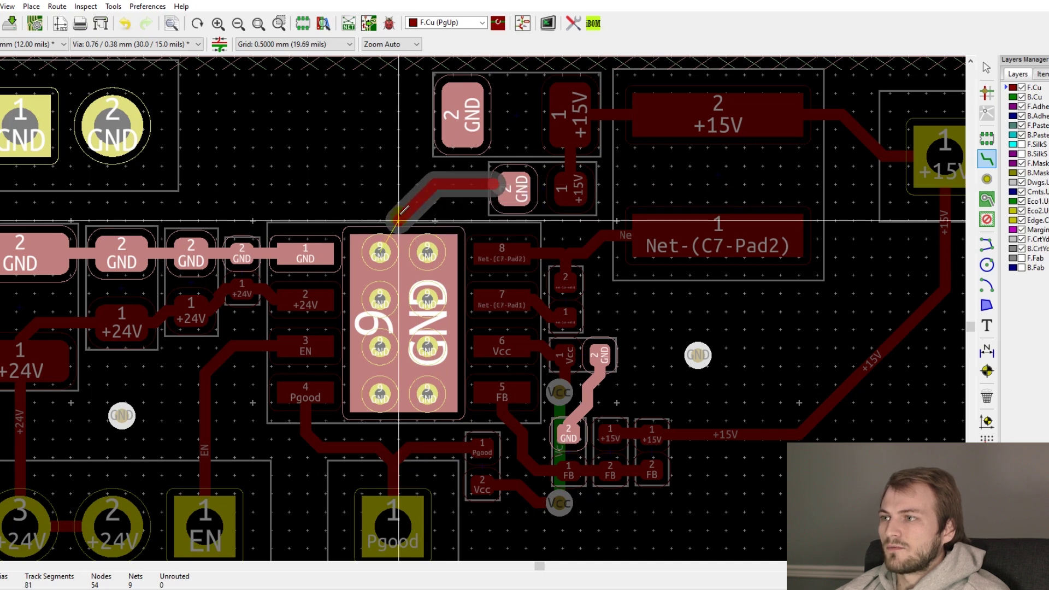
left_click(416, 187)
left_click(410, 307)
On a 0.1 mm grid, route the upper capacitor's GND pad to pad 9 and cancel an extra route.
key("n")
key("n")
key("n")
left_click(462, 114)
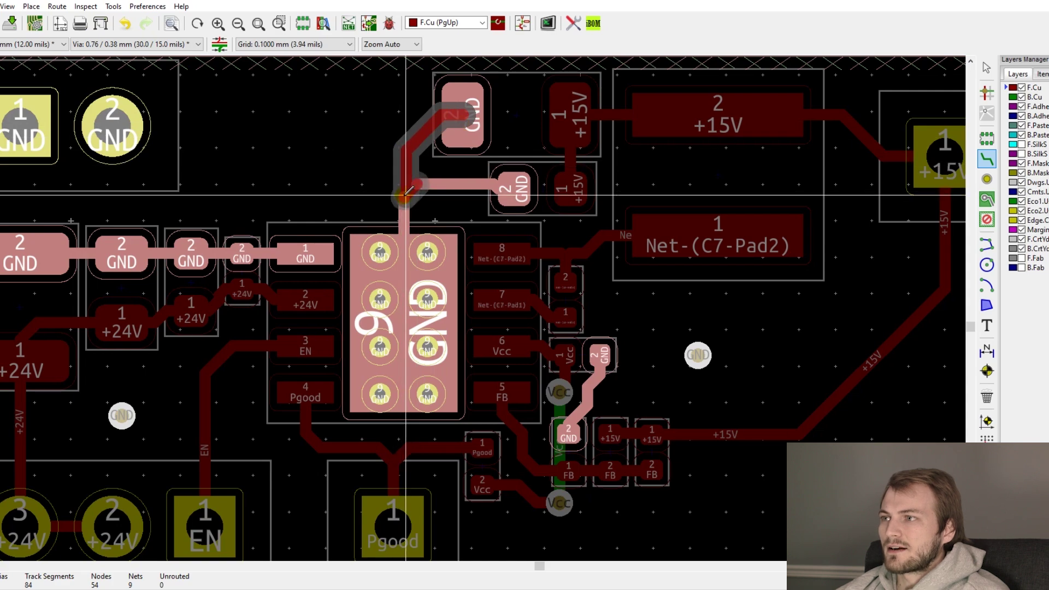
left_click(402, 322)
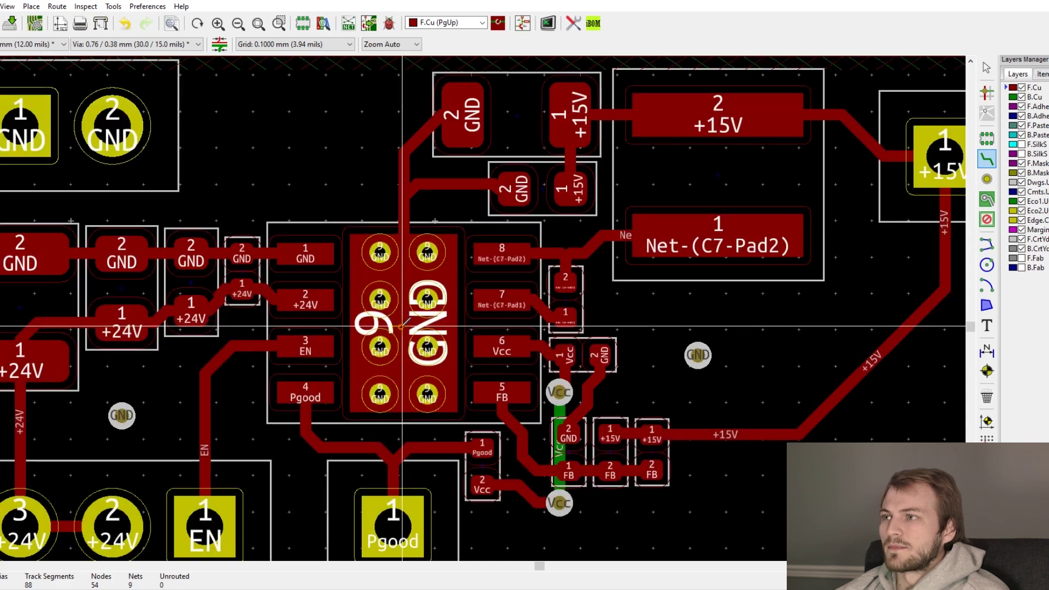
mouse_move(489, 195)
left_mouse_down()
mouse_move(613, 170)
mouse_move(407, 211)
left_mouse_up()
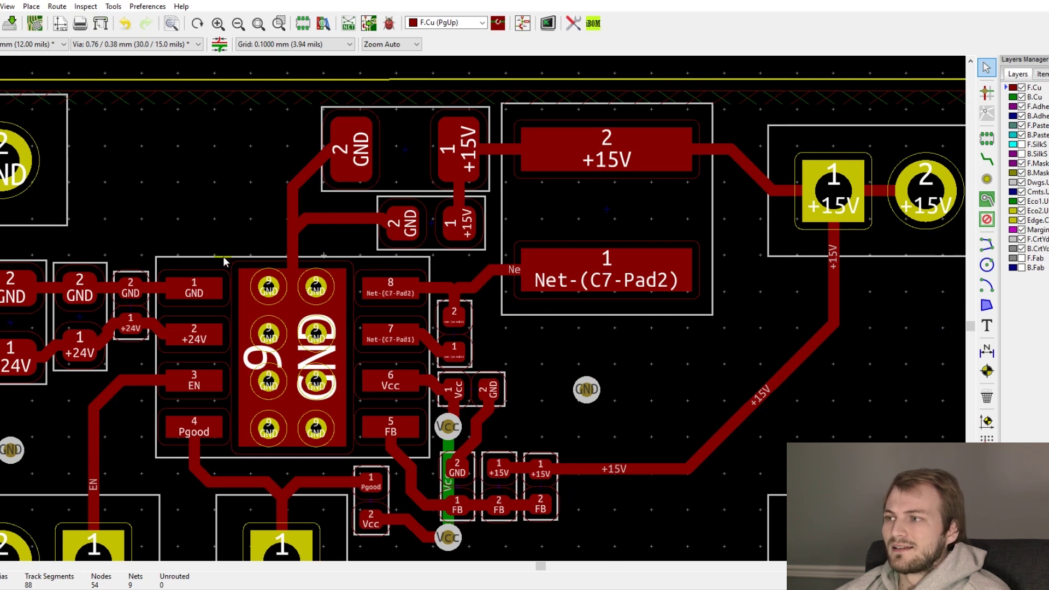
left_click_drag(316, 268, 323, 267)
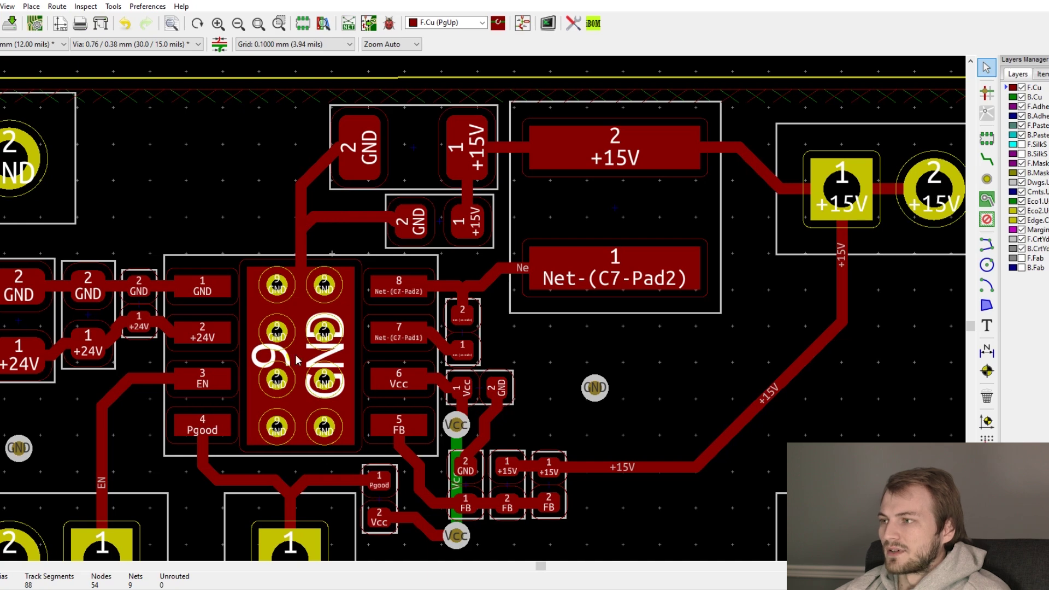
key("x")
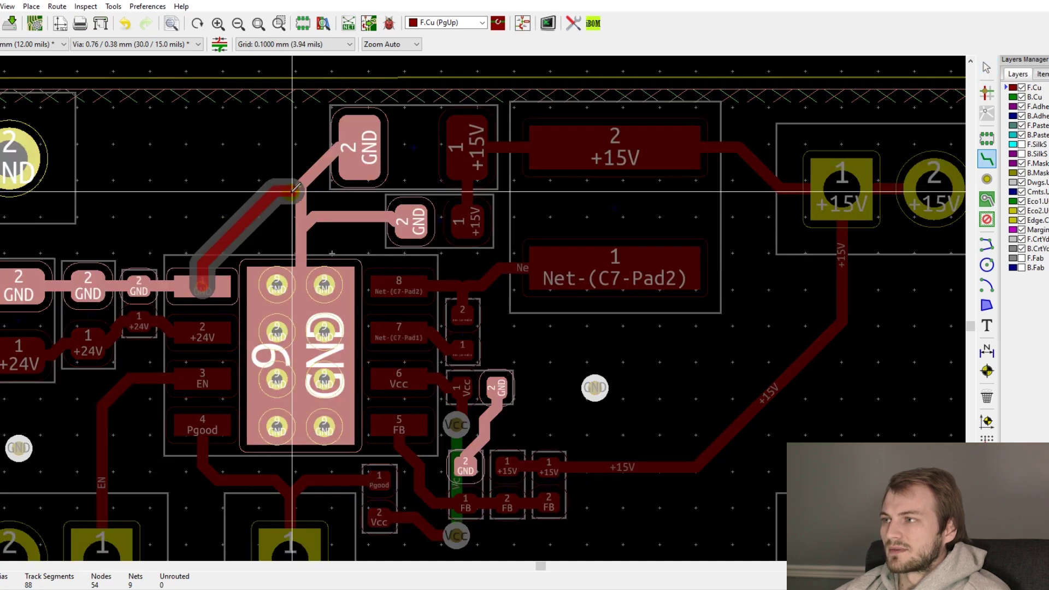
key("Escape")
key("Escape")
scroll(270, 197, "down", 1)
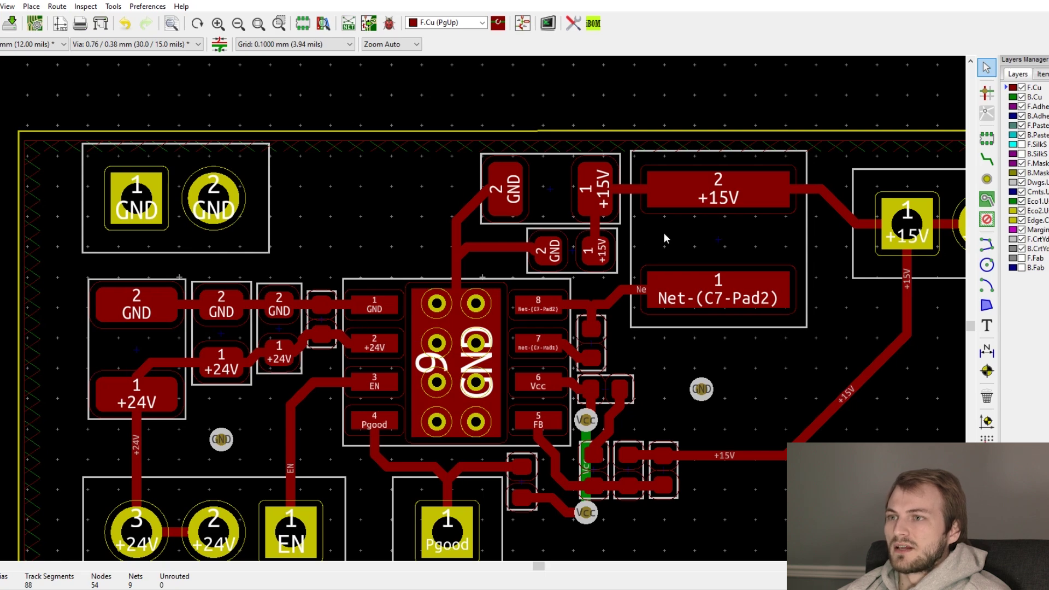
scroll(556, 308, "down", 2)
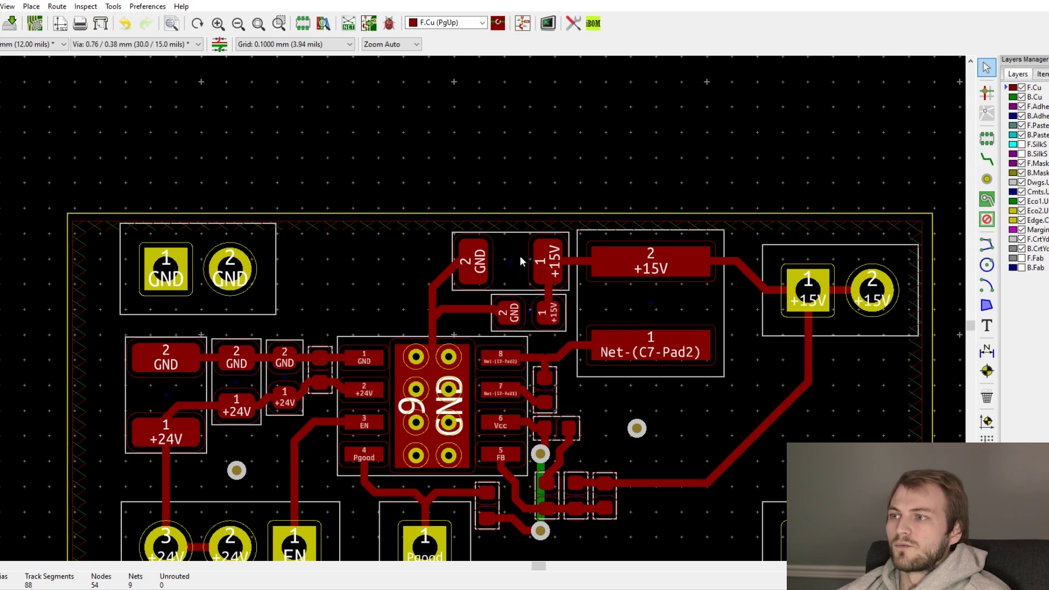
left_click_drag(431, 319, 467, 283)
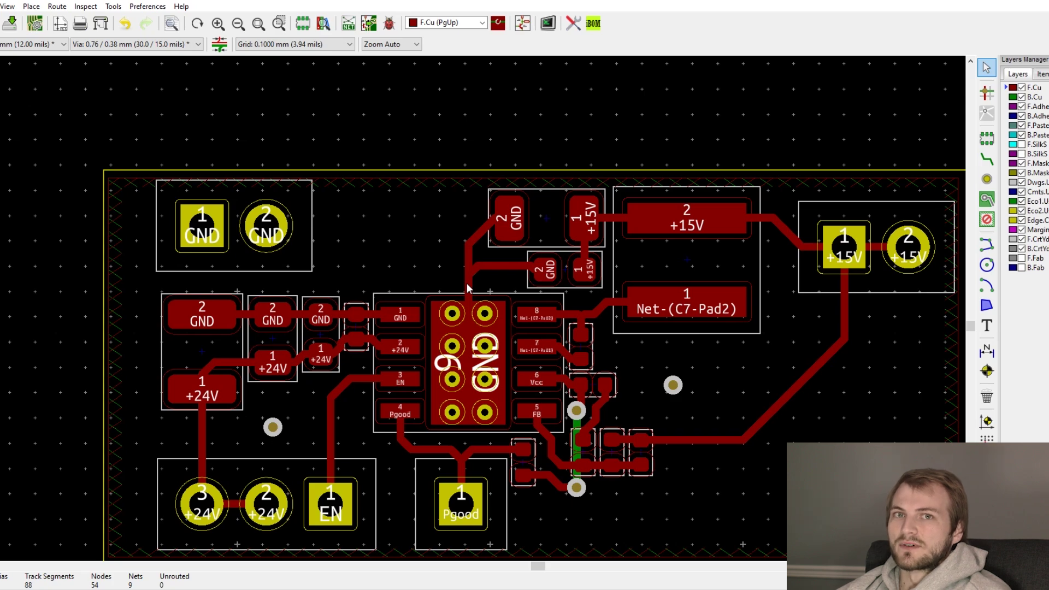
scroll(464, 316, "down", 1)
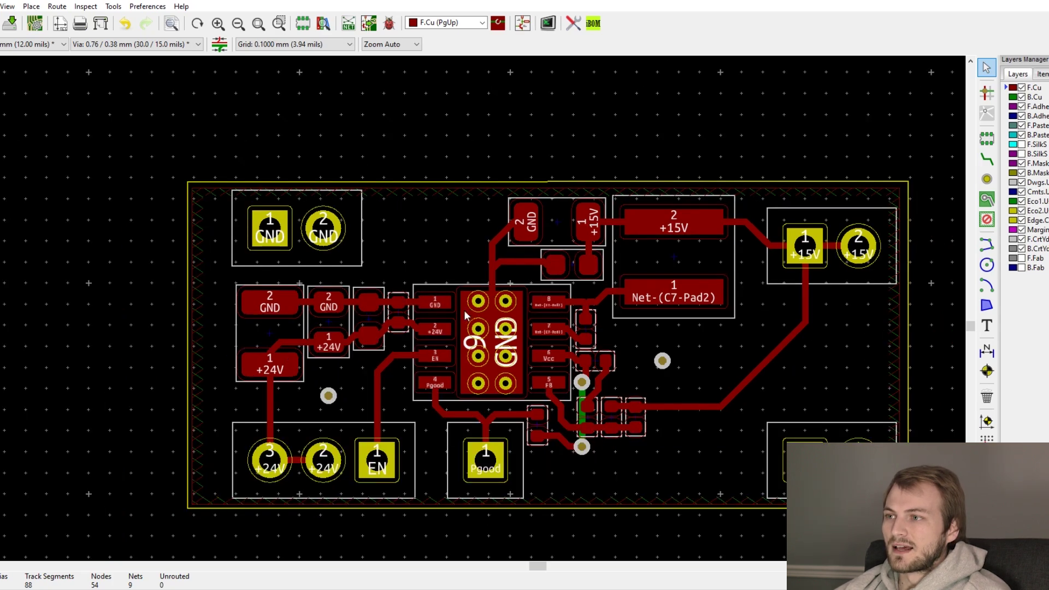
left_click_drag(464, 316, 403, 319)
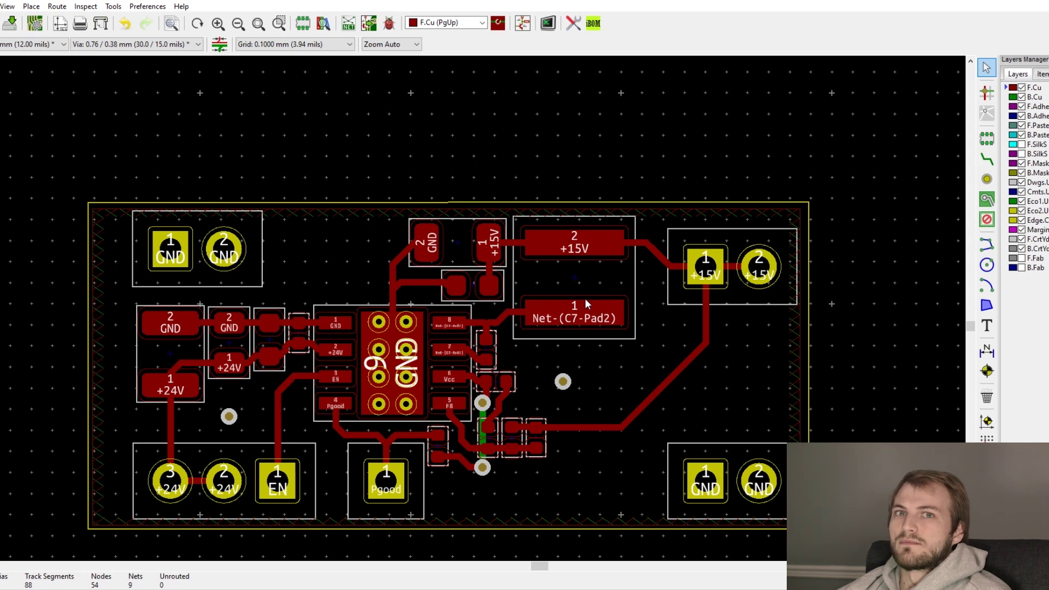
scroll(529, 442, "up", 4)
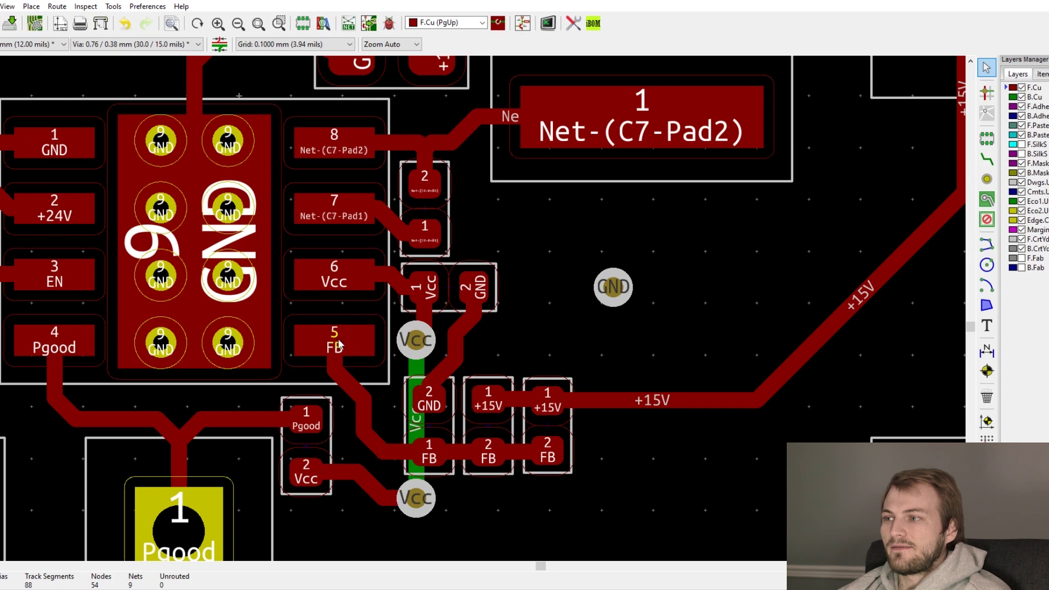
scroll(472, 312, "down", 1)
scroll(473, 312, "down", 3)
scroll(472, 312, "up", 1)
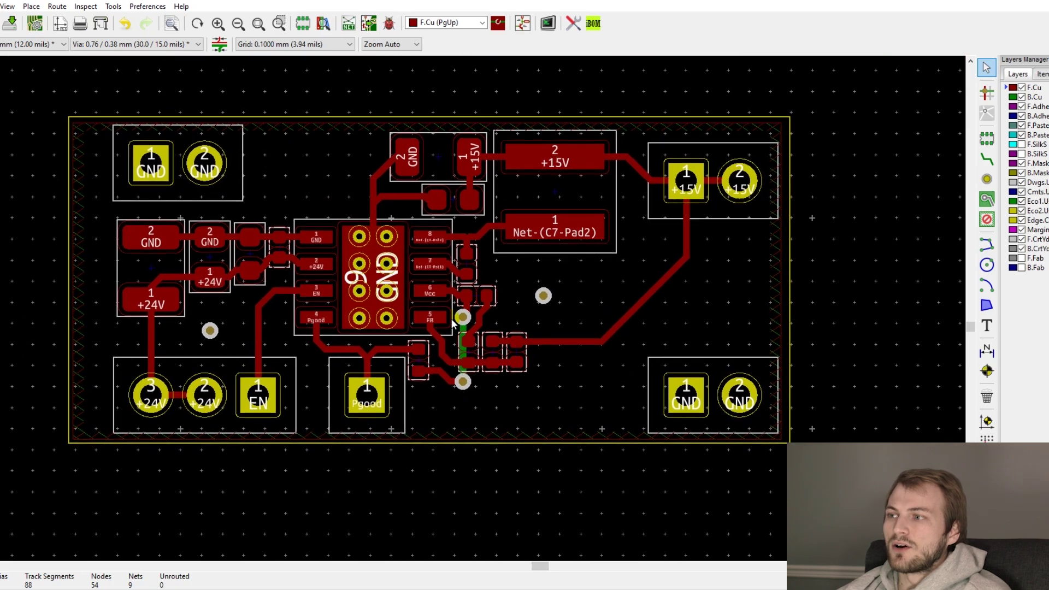
scroll(488, 310, "up", 3)
scroll(490, 303, "down", 1)
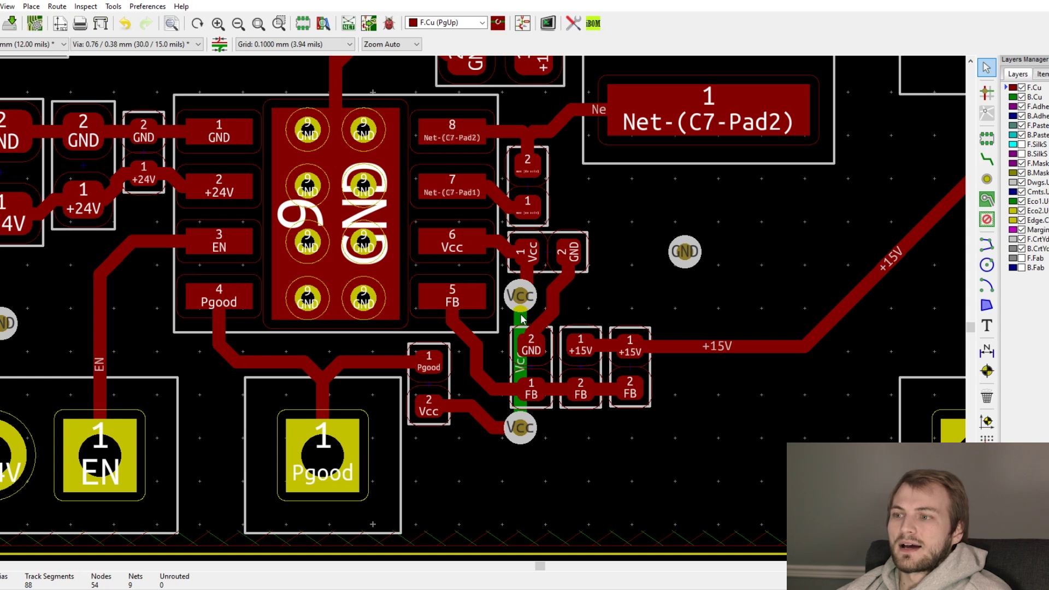
Highlight the FB net around the feedback parts and trace it to the regulator's FB pad.
left_click_drag(521, 320, 486, 413)
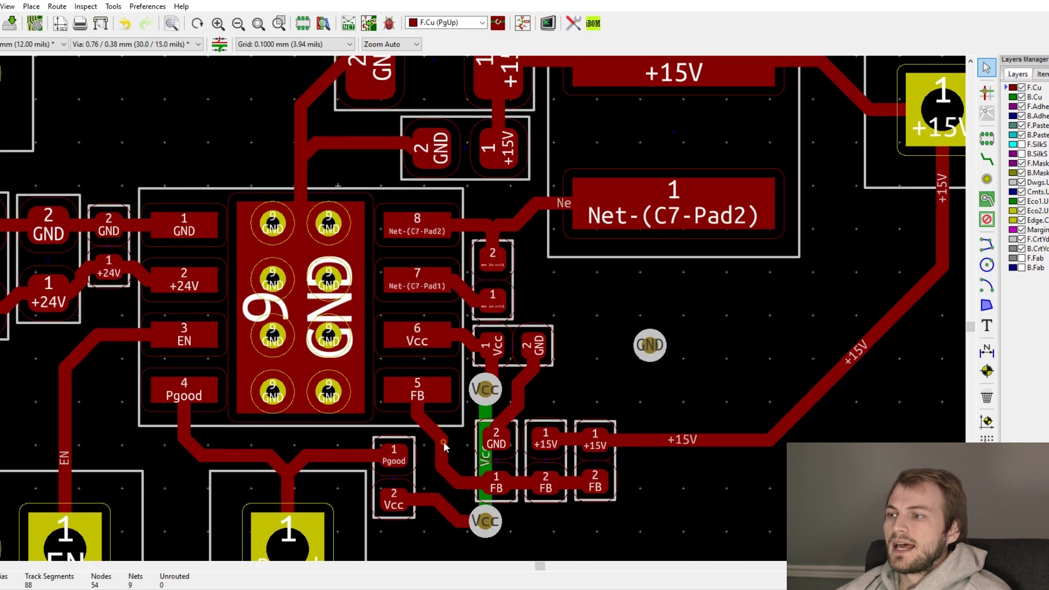
left_click(443, 446, "ctrl")
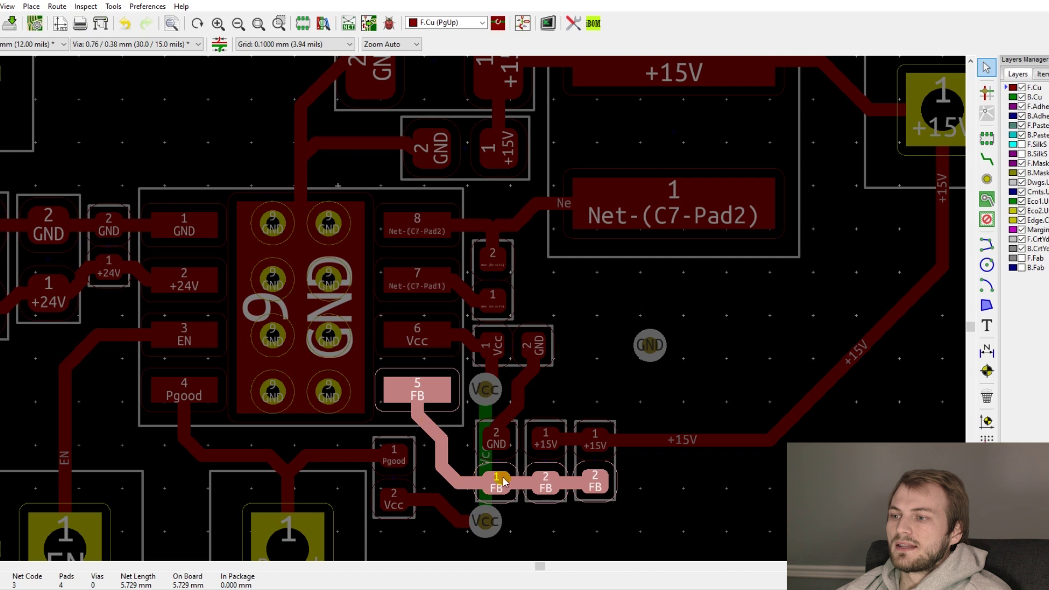
mouse_move(430, 409)
left_mouse_down()
mouse_move(385, 517)
mouse_move(396, 455)
left_mouse_up()
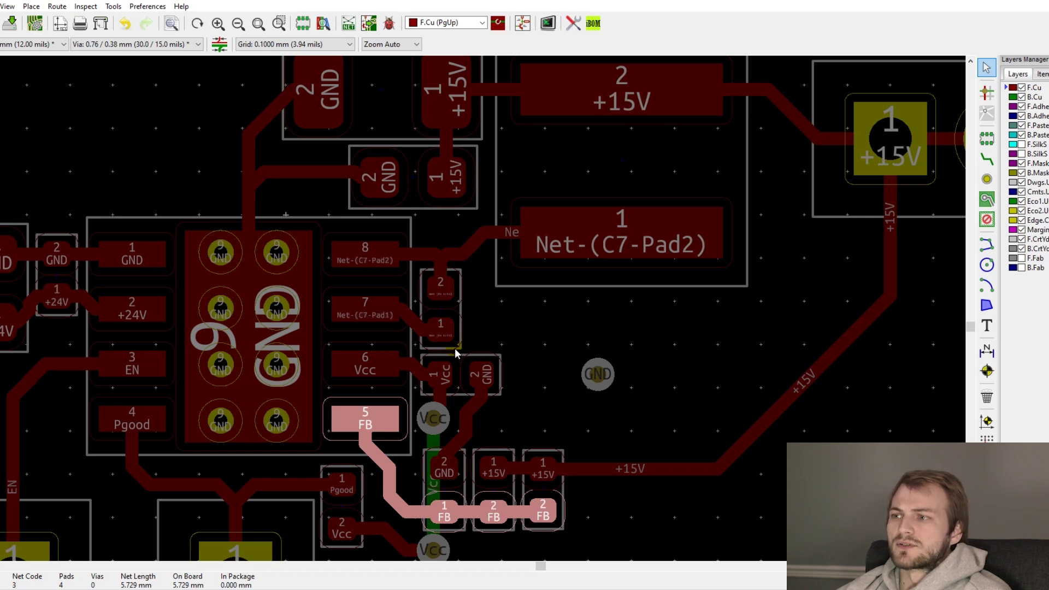
key("grave")
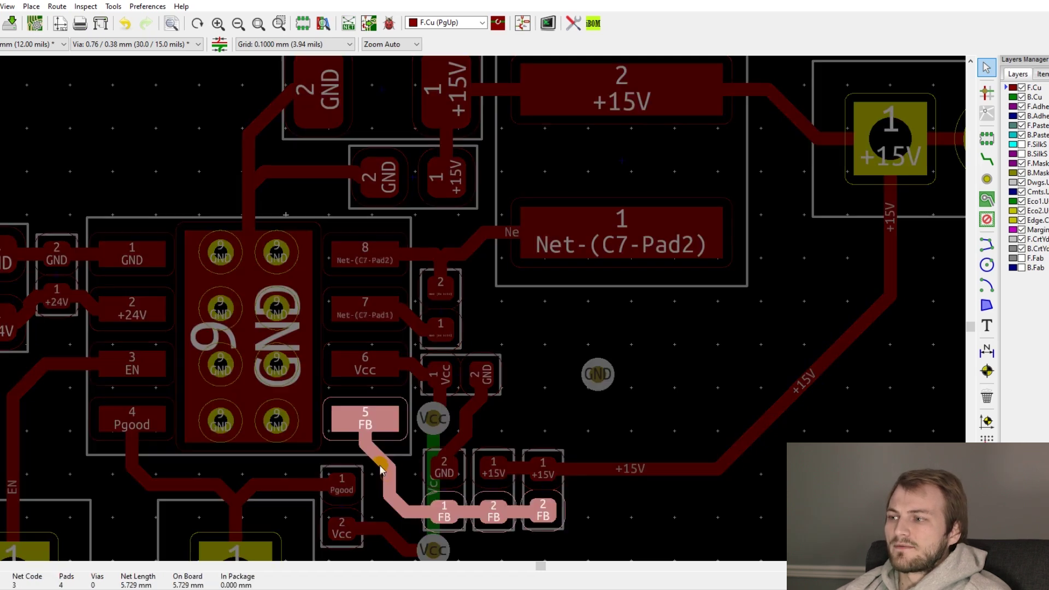
key("grave")
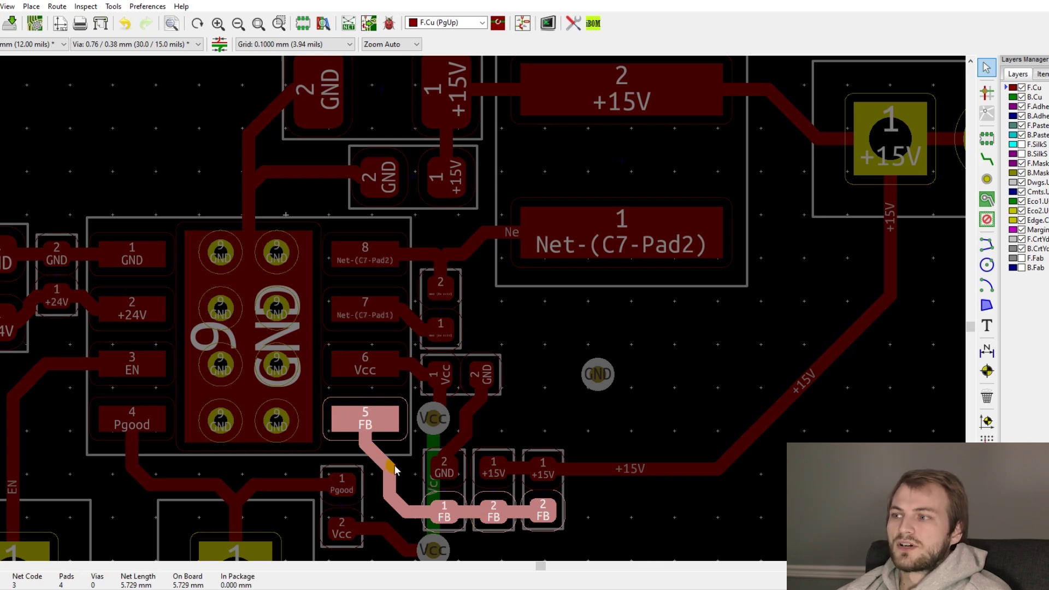
left_click_drag(394, 470, 445, 442)
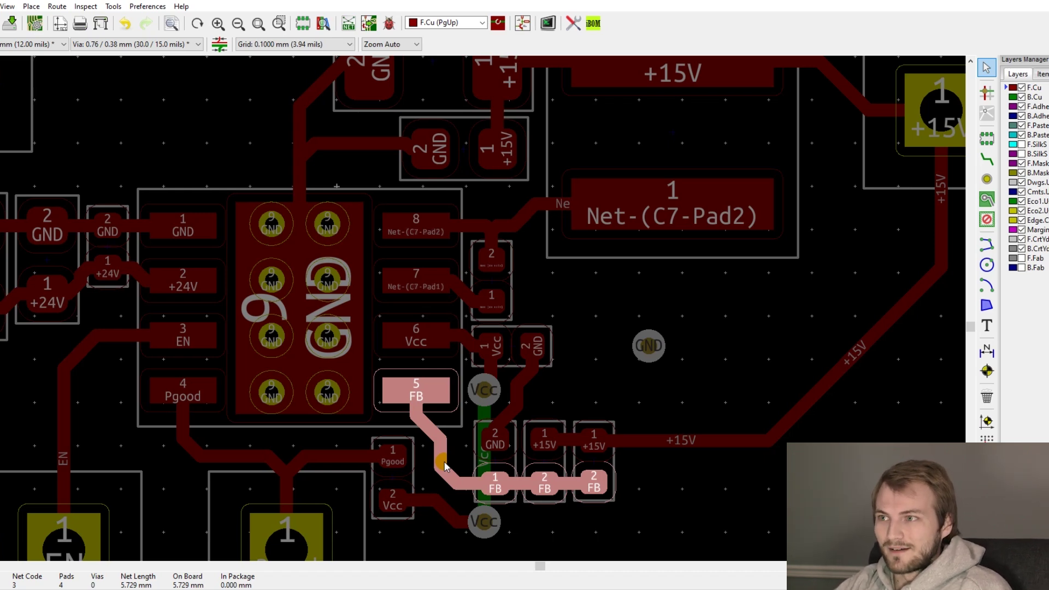
key("Escape")
scroll(494, 427, "up", 1)
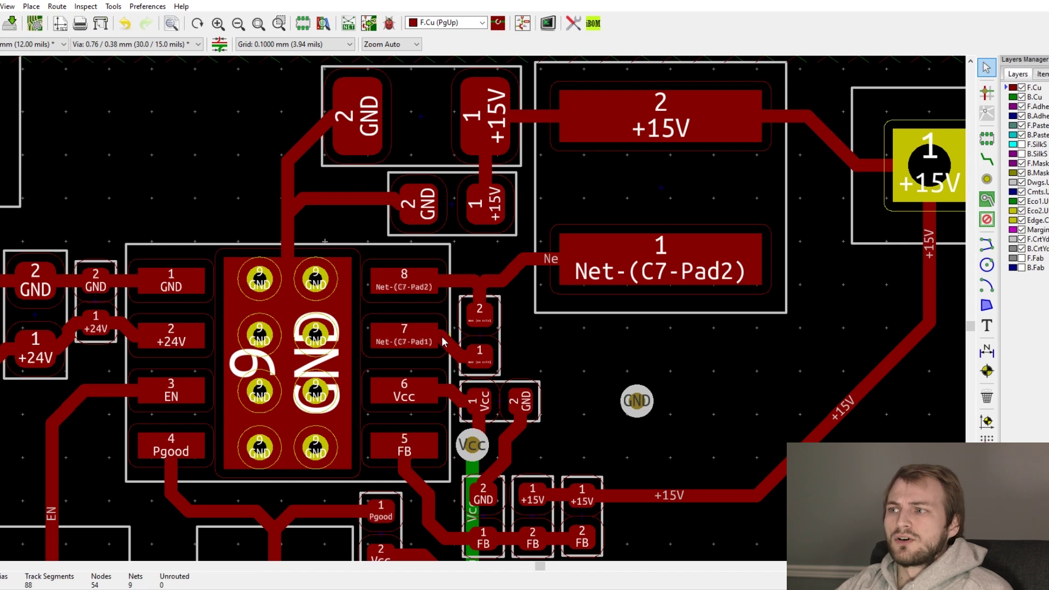
Highlight the Net-(C7-Pad2), FB and whole +15V nets in turn, clearing each.
key("grave")
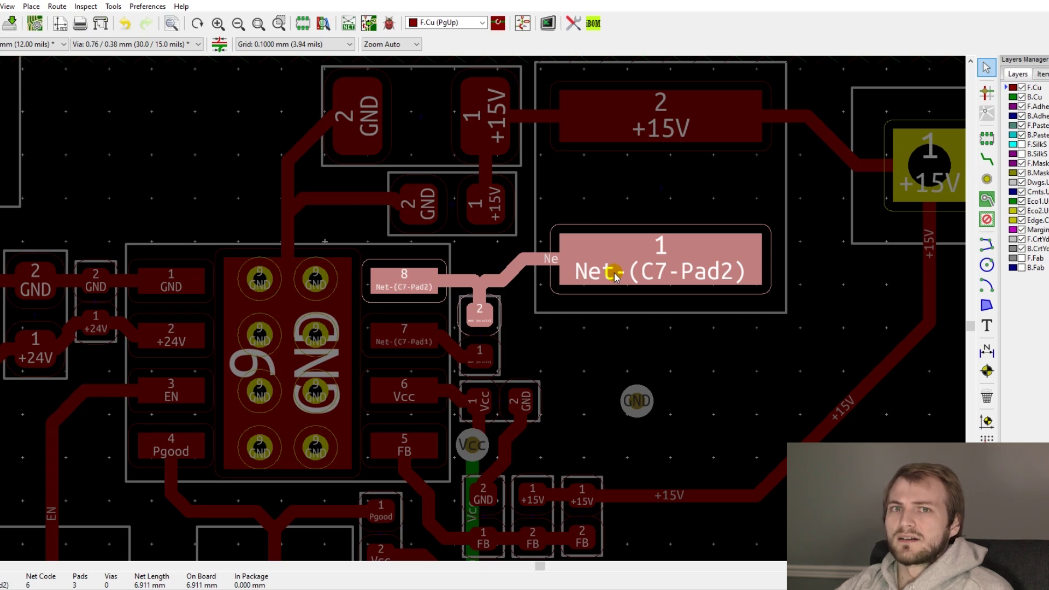
scroll(534, 316, "down", 3)
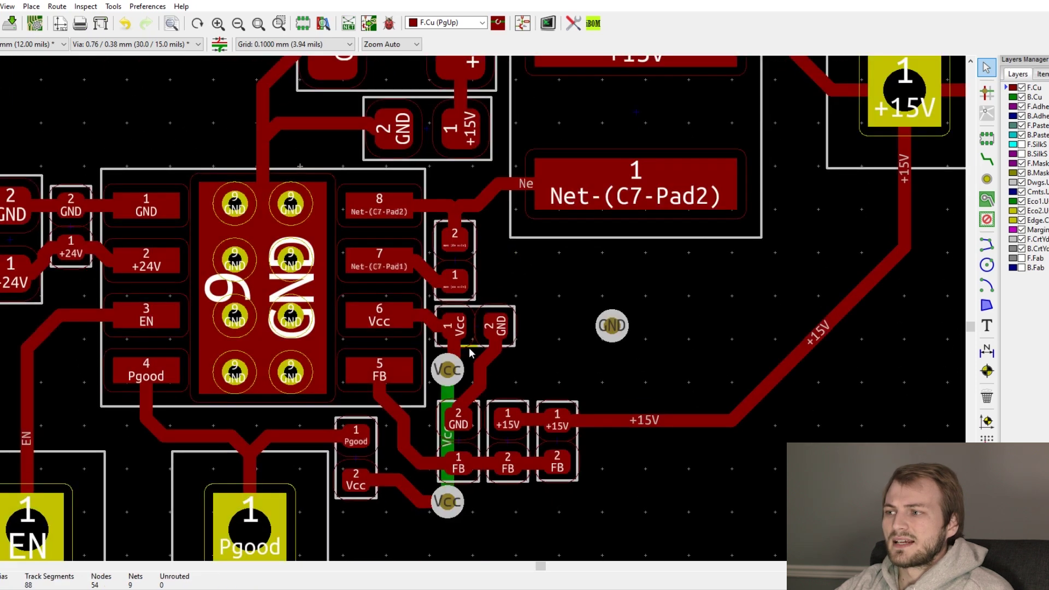
key("grave")
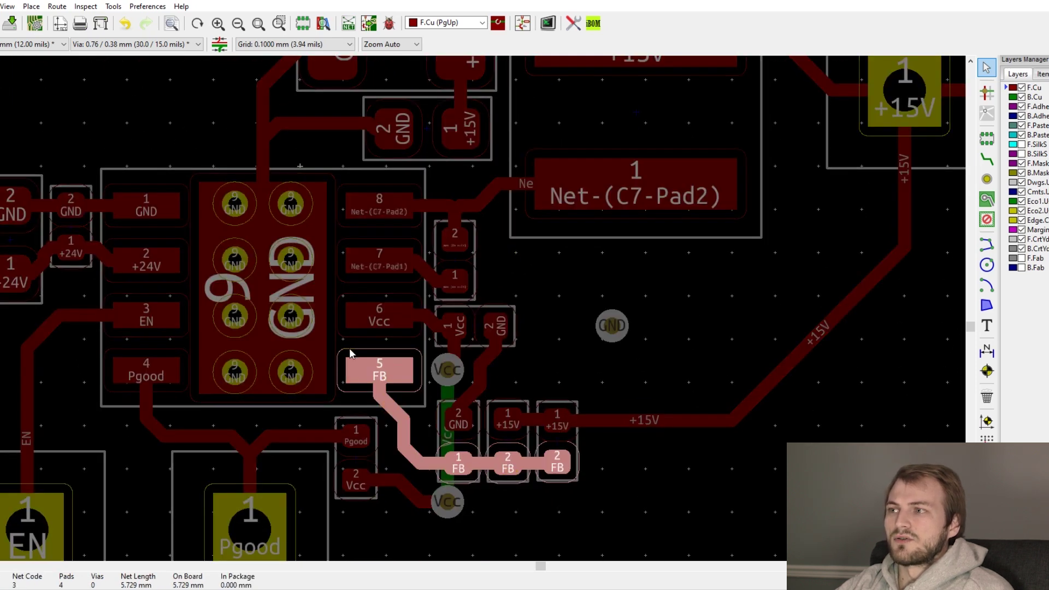
key("grave")
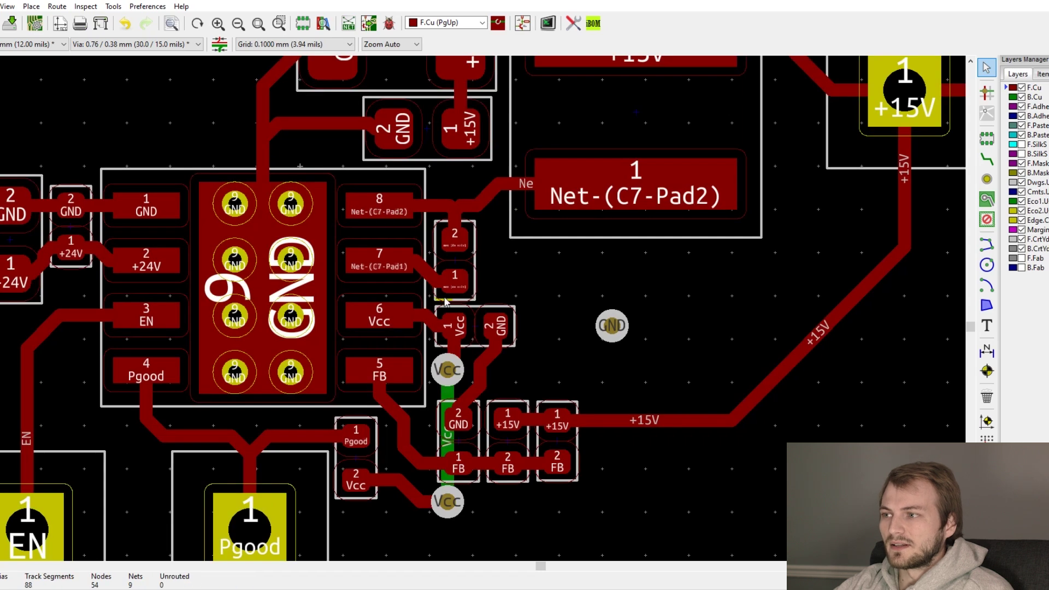
scroll(364, 351, "right", 2)
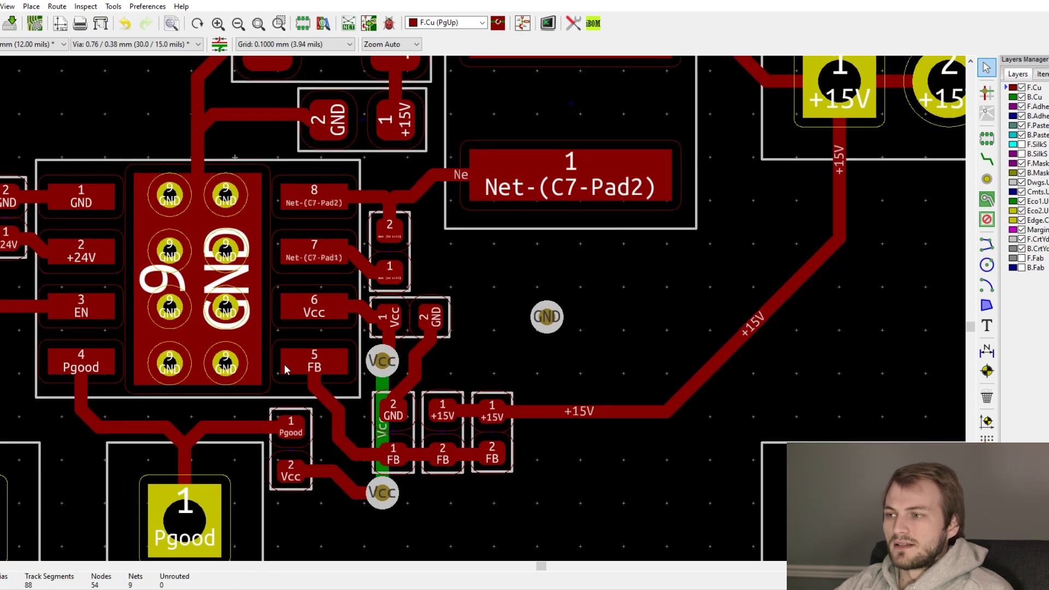
scroll(503, 423, "down", 1)
left_click_drag(475, 311, 440, 378)
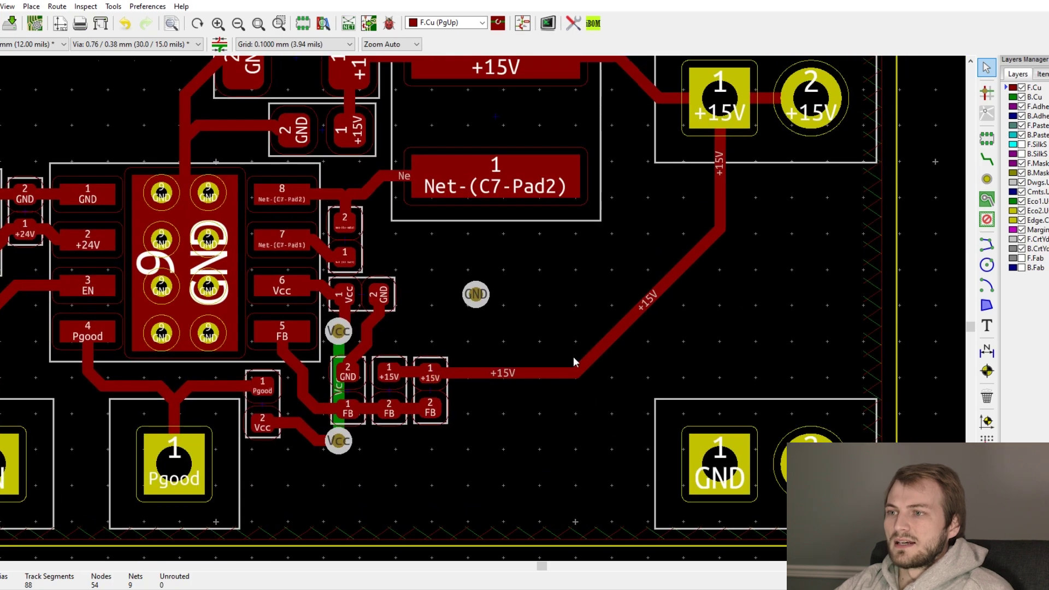
scroll(656, 359, "up", 1)
scroll(526, 401, "down", 1)
left_click(470, 455, "ctrl")
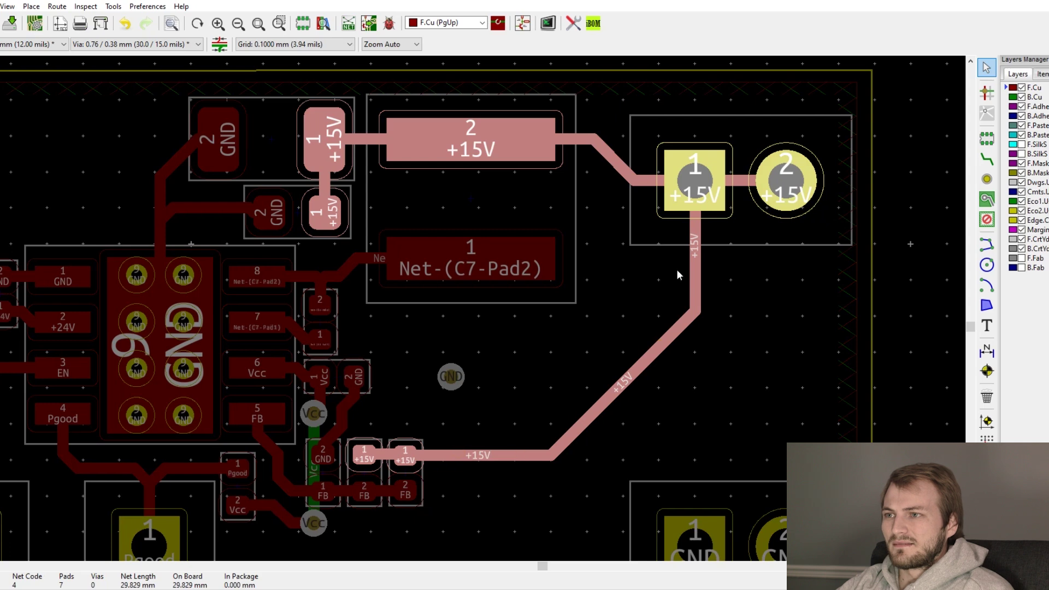
key("Escape")
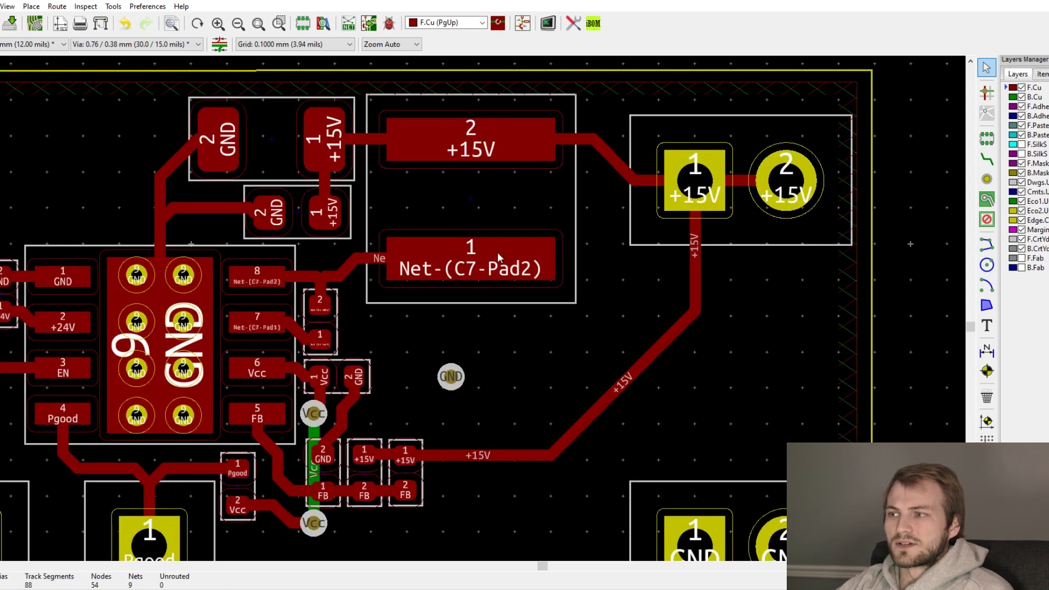
Pan across the regulator's left side and input connectors, centering on the regulator IC.
left_click_drag(455, 261, 569, 237)
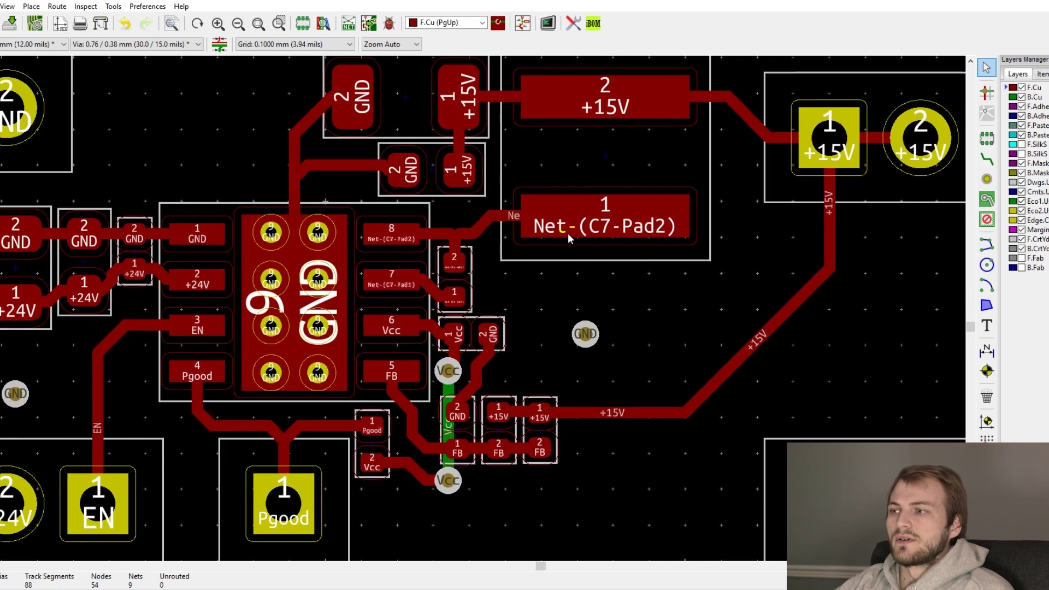
left_click_drag(525, 368, 642, 304)
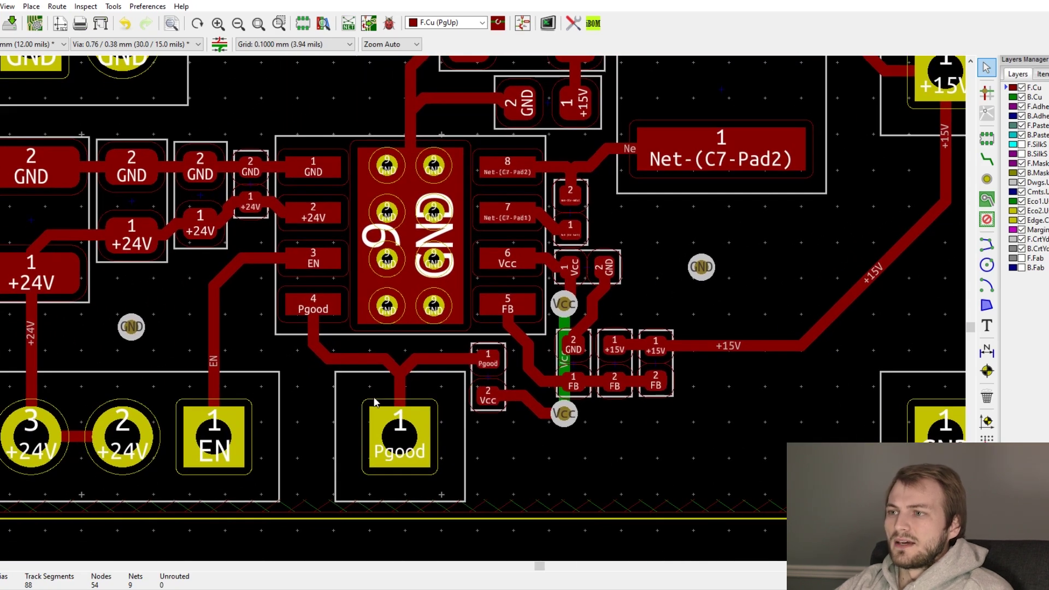
scroll(574, 266, "up", 3)
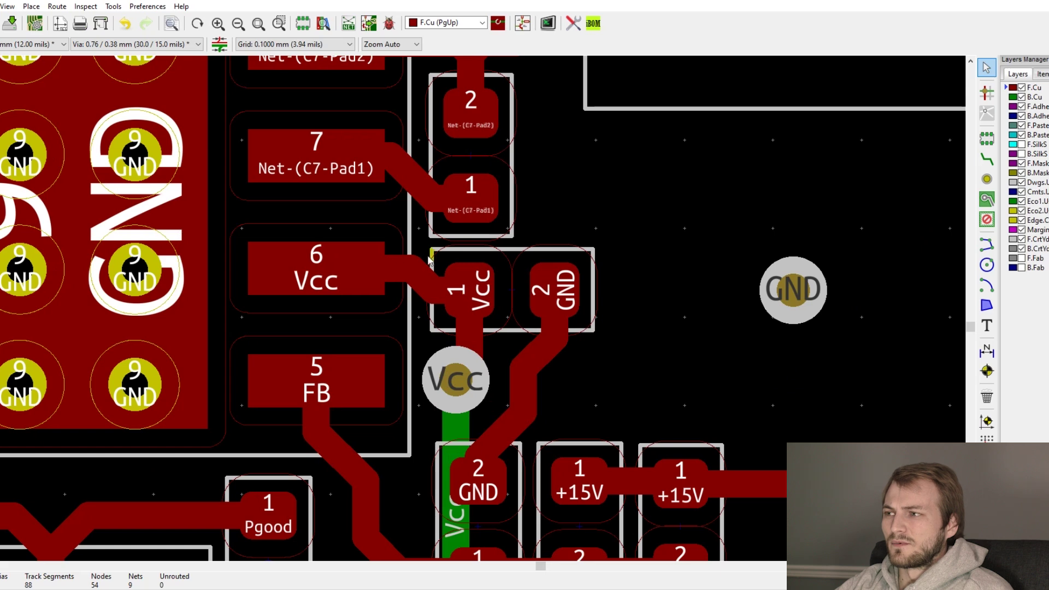
scroll(410, 263, "down", 3)
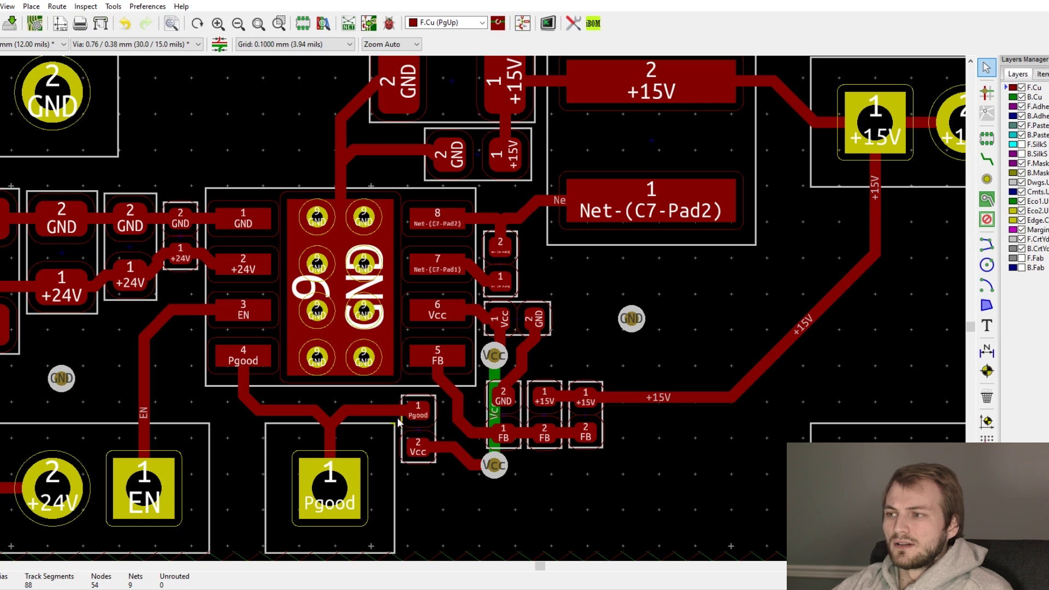
scroll(461, 409, "right", 2)
scroll(426, 355, "down", 1)
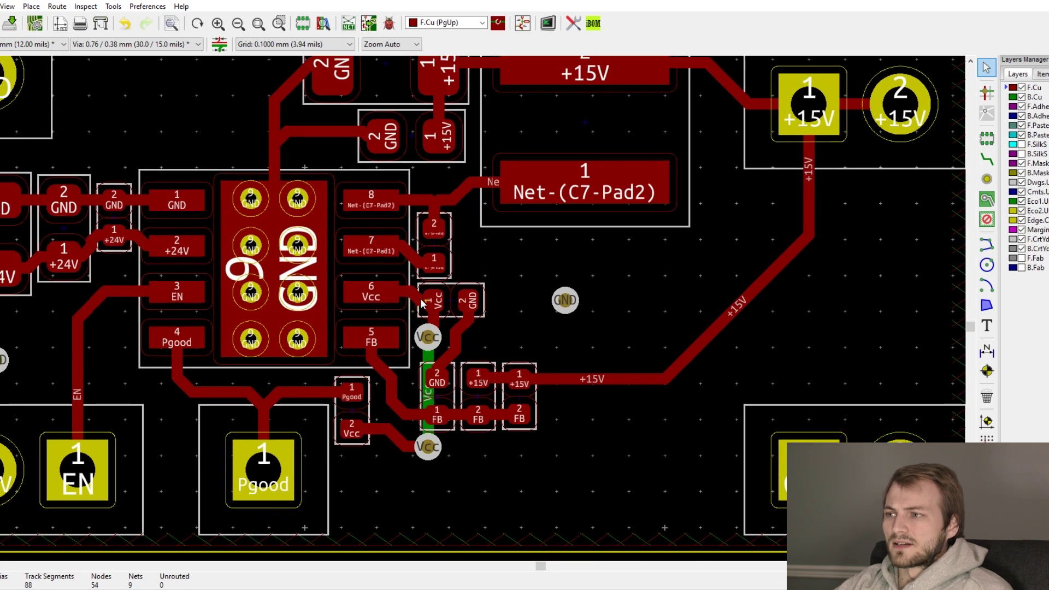
scroll(416, 310, "down", 1)
scroll(416, 310, "left", 1)
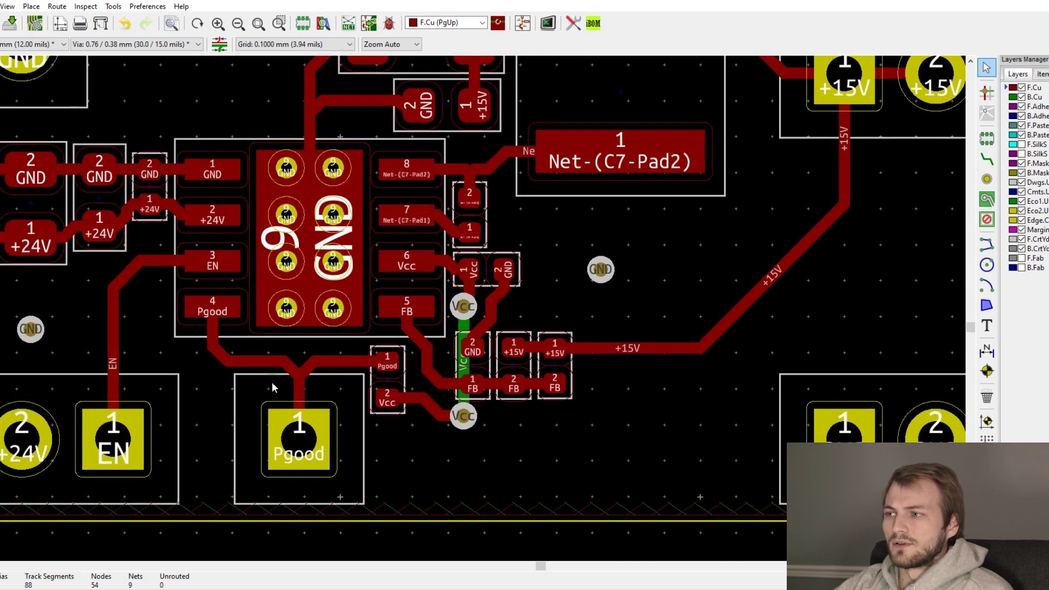
scroll(294, 371, "left", 2)
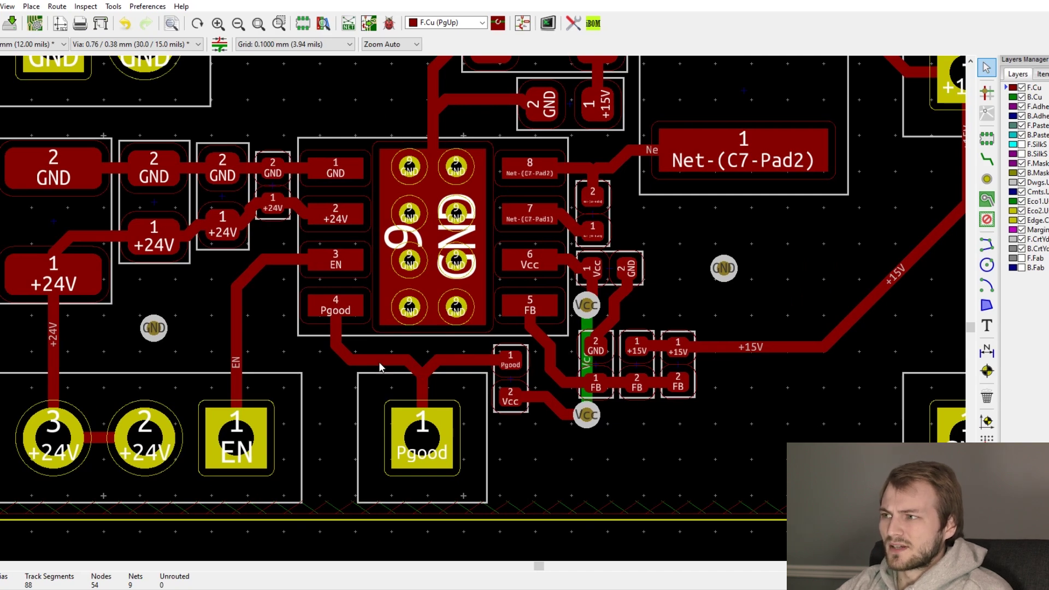
scroll(382, 373, "up", 1)
scroll(383, 373, "left", 1)
scroll(383, 373, "up", 1)
scroll(401, 322, "left", 1)
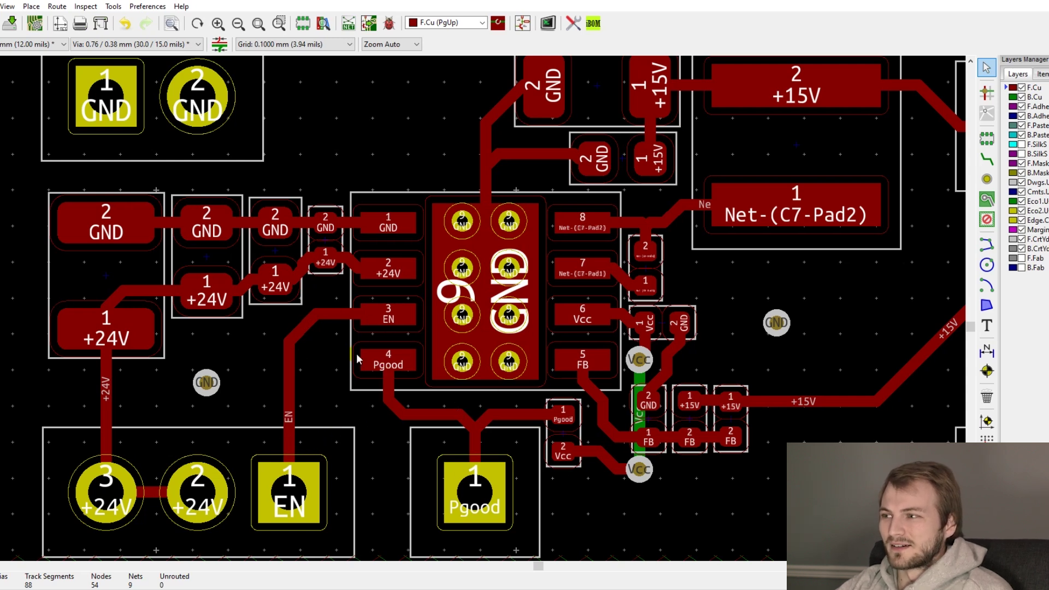
left_click_drag(457, 325, 375, 369)
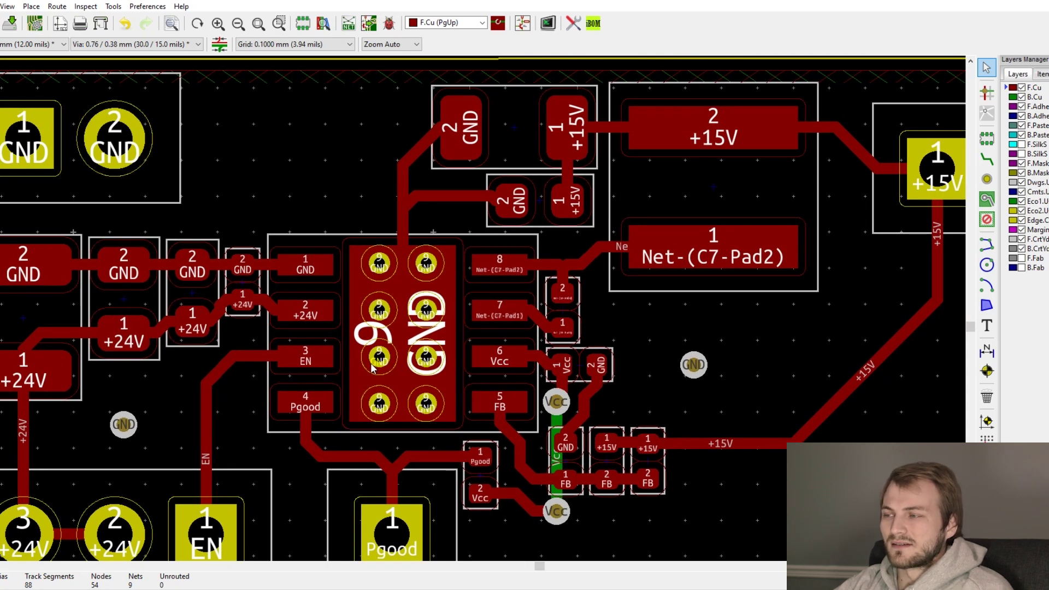
scroll(426, 348, "down", 3)
scroll(490, 300, "up", 4)
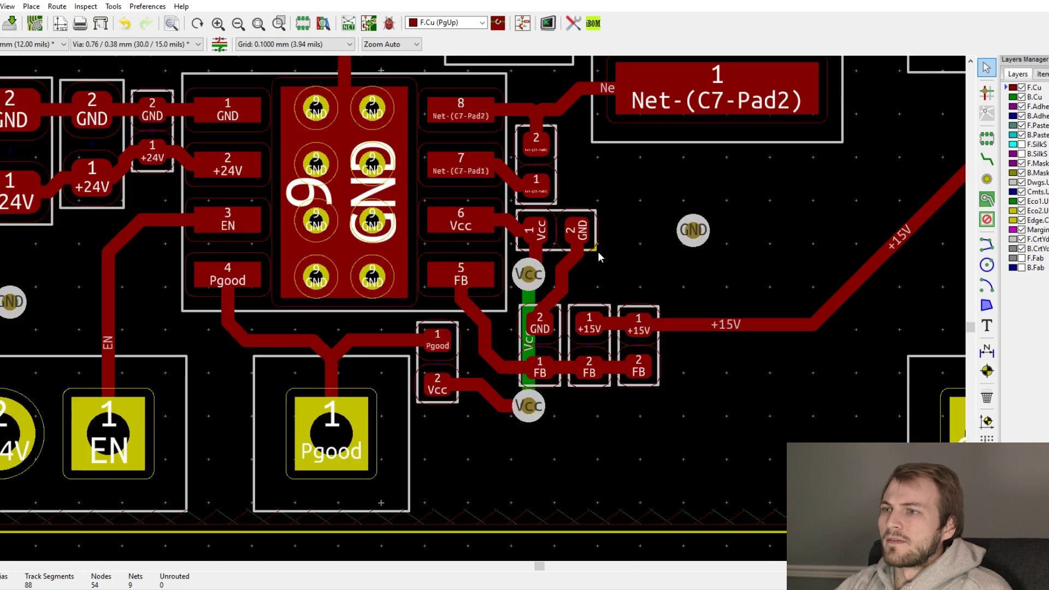
left_click_drag(626, 245, 625, 308)
Fill the ground zone, then delete the two stray GND vias left and right of the board.
key("b")
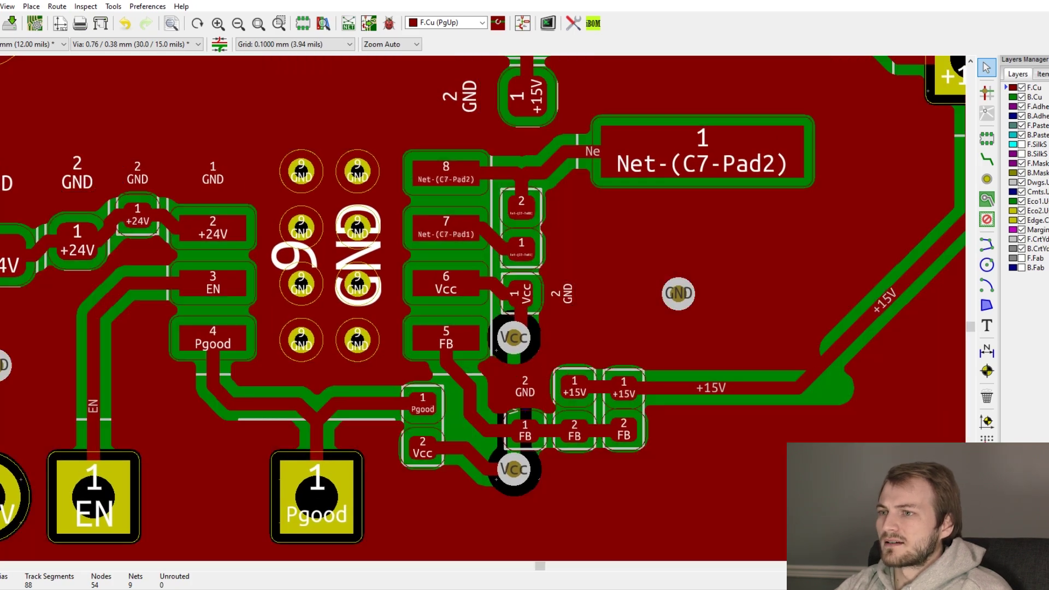
scroll(450, 265, "down", 3)
scroll(468, 310, "up", 4)
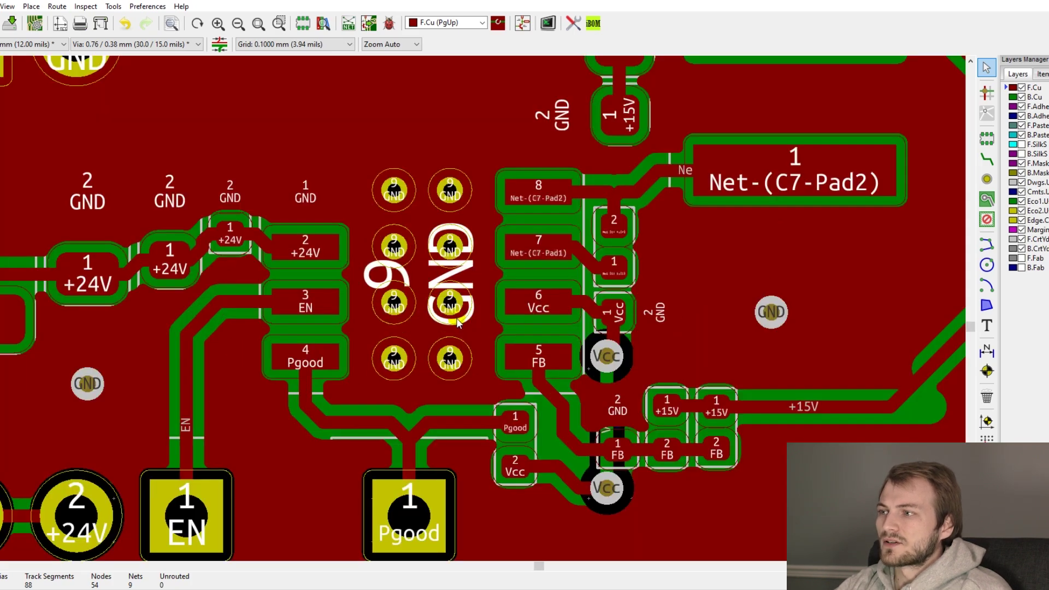
scroll(419, 336, "down", 1)
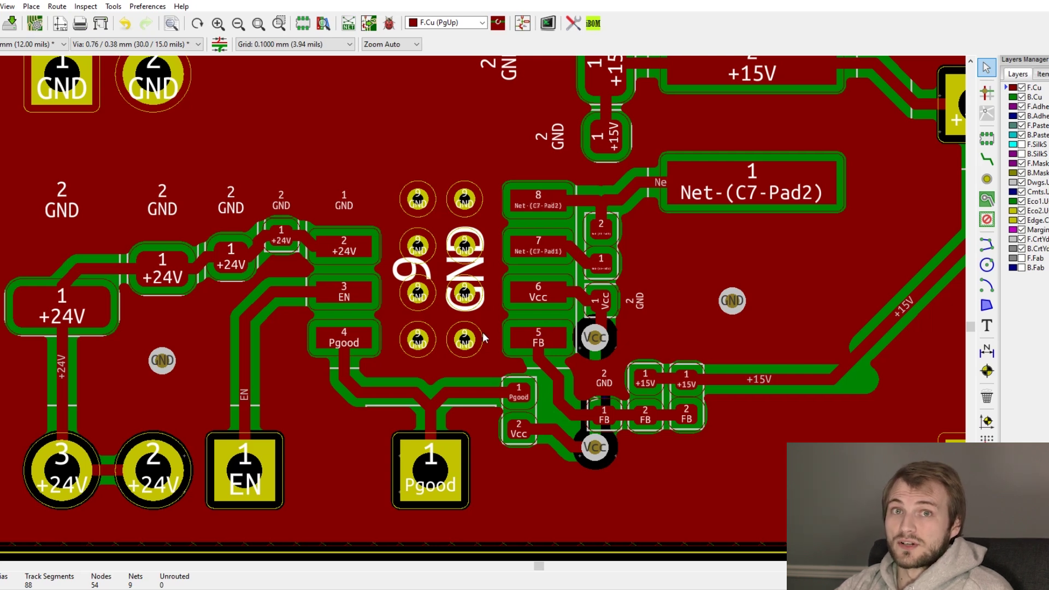
left_click(163, 362)
key("Delete")
left_click(732, 299)
key("Delete")
Refill the copper zones with B, then unfill them with Ctrl+B to expose bare tracks and pads.
key("b")
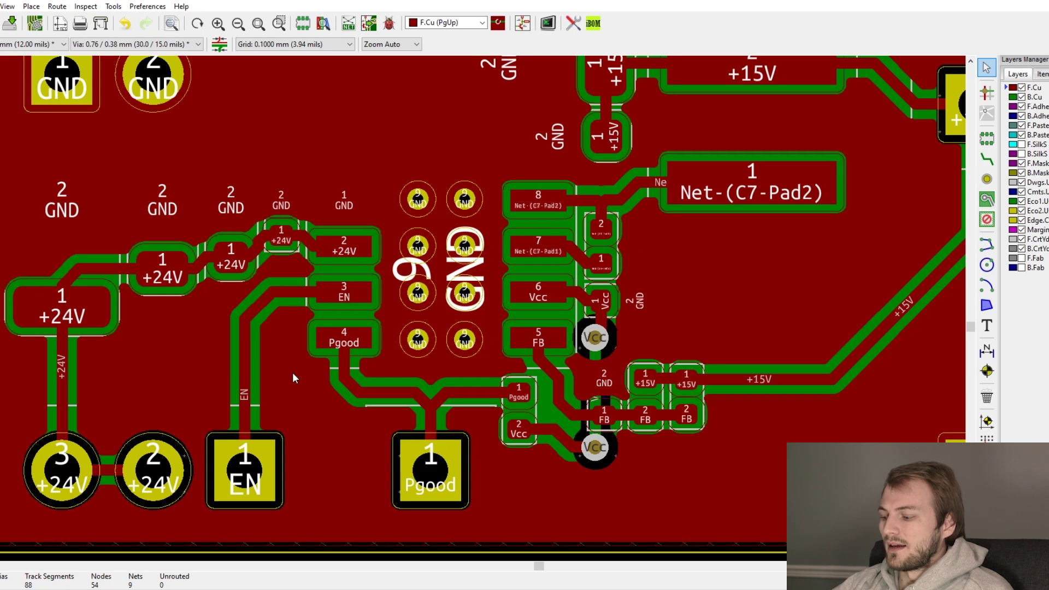
key("b")
key("b")
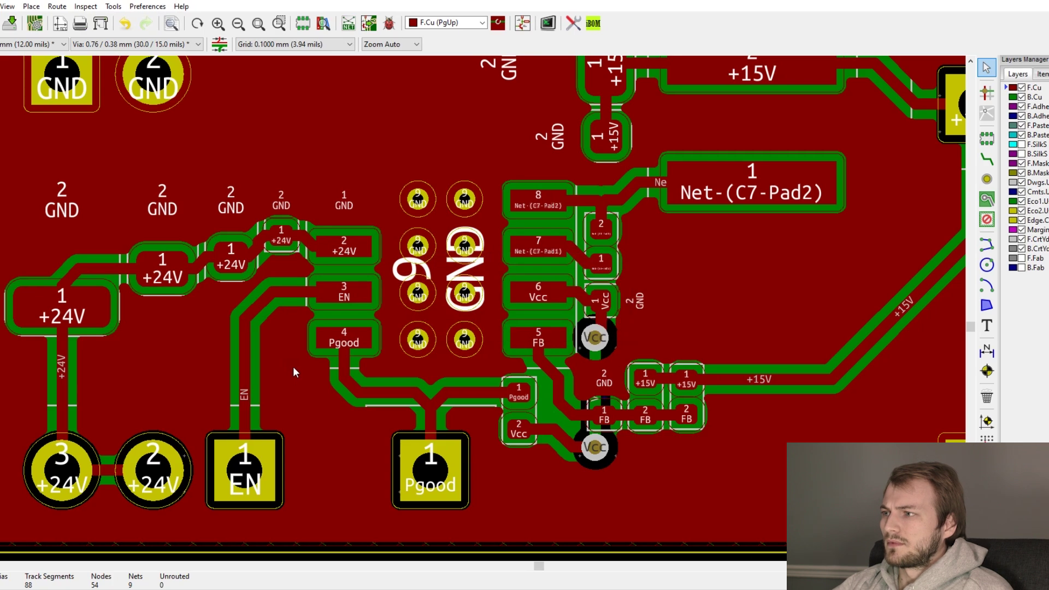
key("ctrl+b")
key("b")
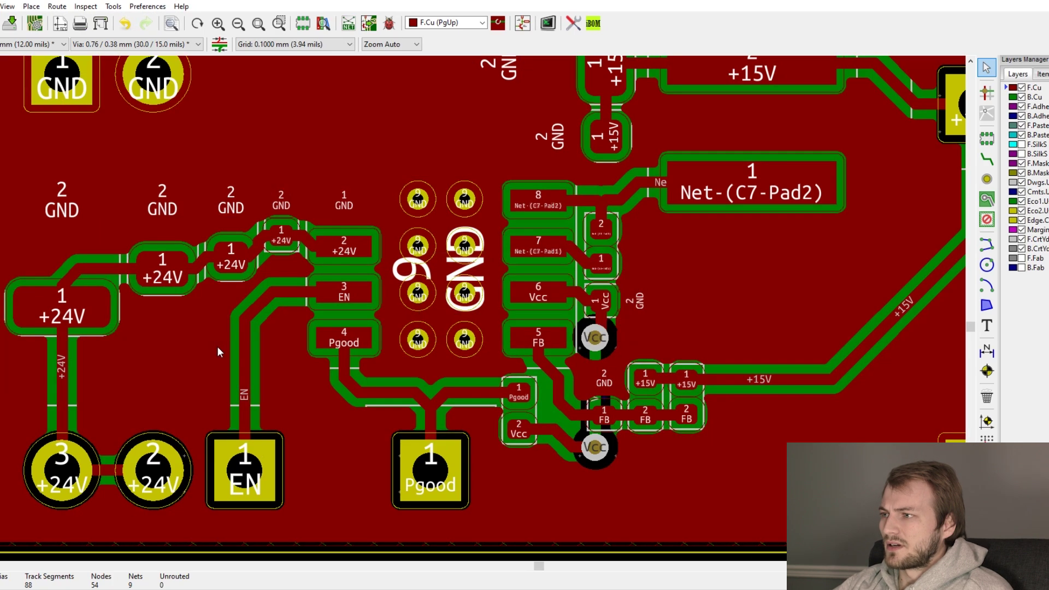
key("ctrl+b")
key("b")
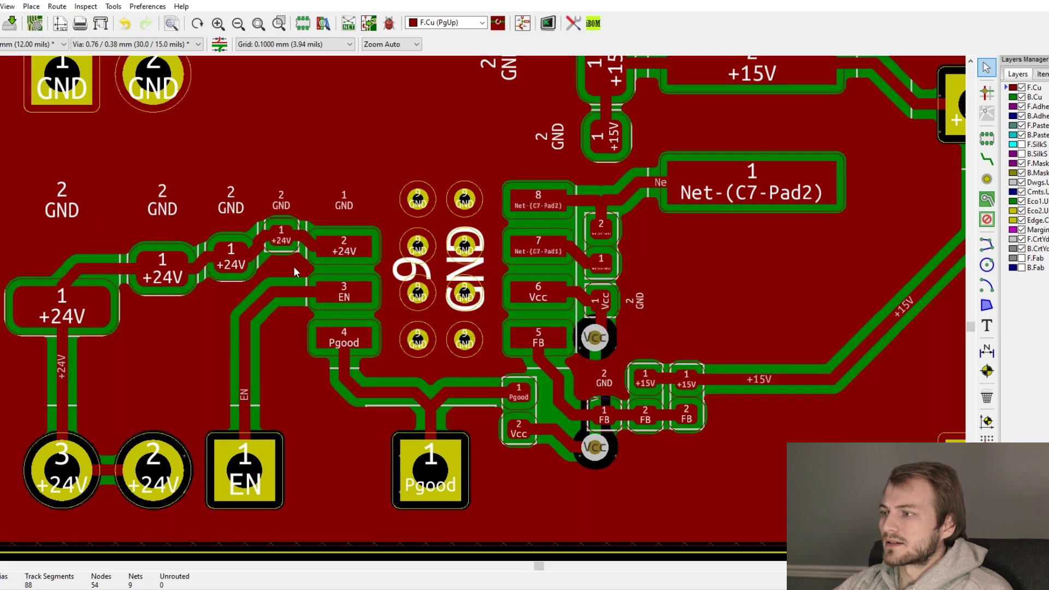
scroll(452, 486, "down", 1)
scroll(476, 288, "up", 2)
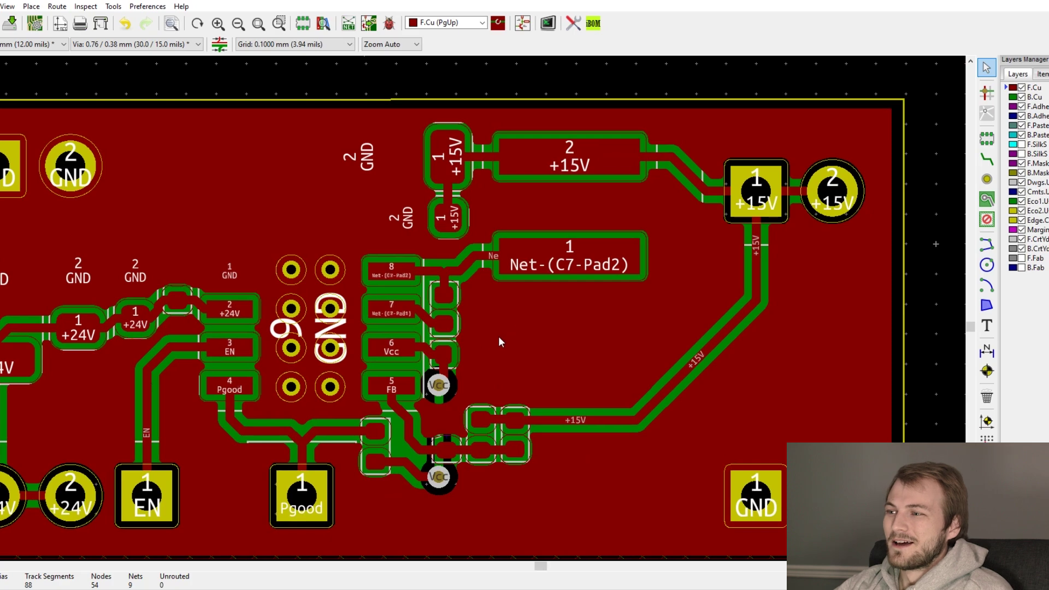
Clear the zone fill, centre the board, and refill the ground copper pour around the regulator.
key("ctrl+b")
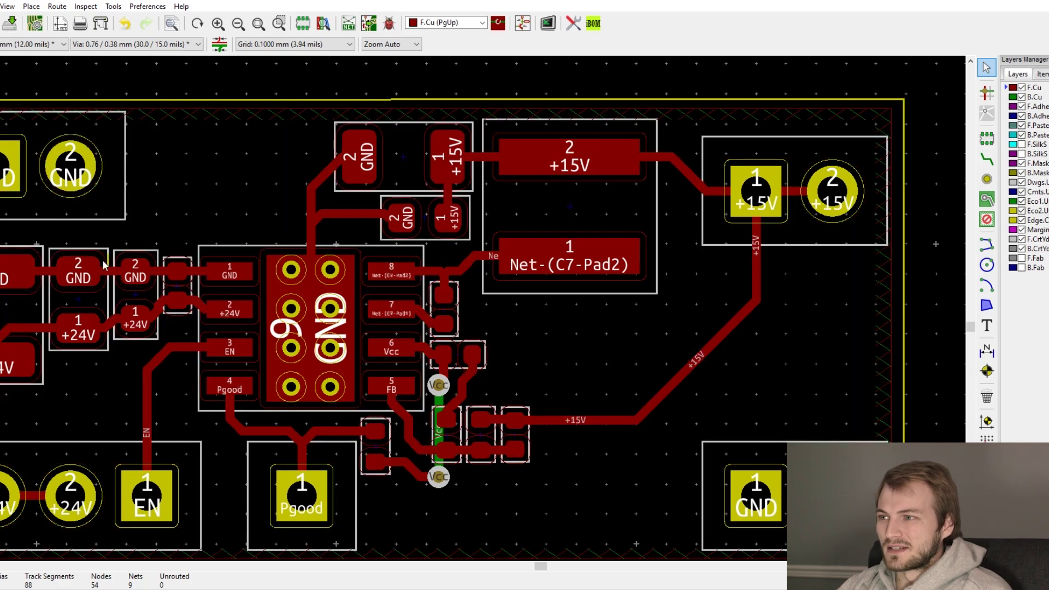
scroll(689, 371, "up", 1)
scroll(633, 326, "up", 1)
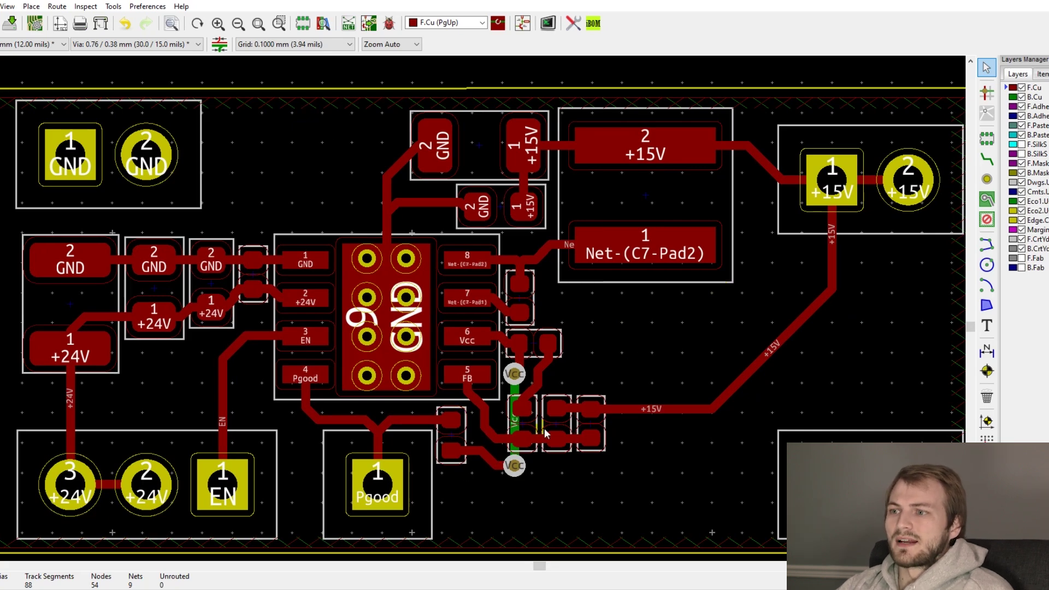
scroll(579, 438, "down", 1)
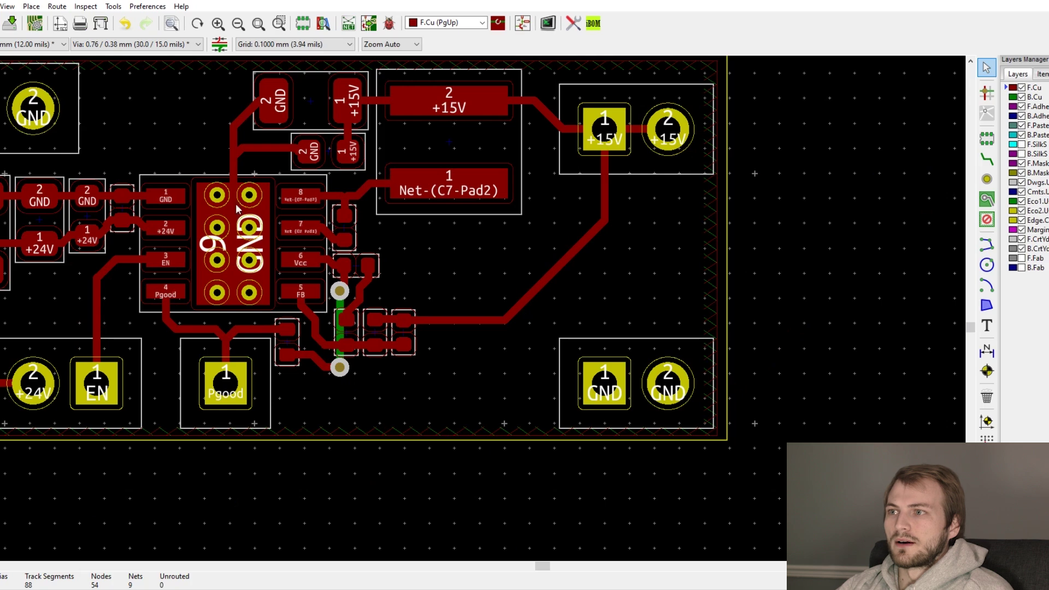
scroll(220, 231, "down", 1)
scroll(564, 303, "up", 1)
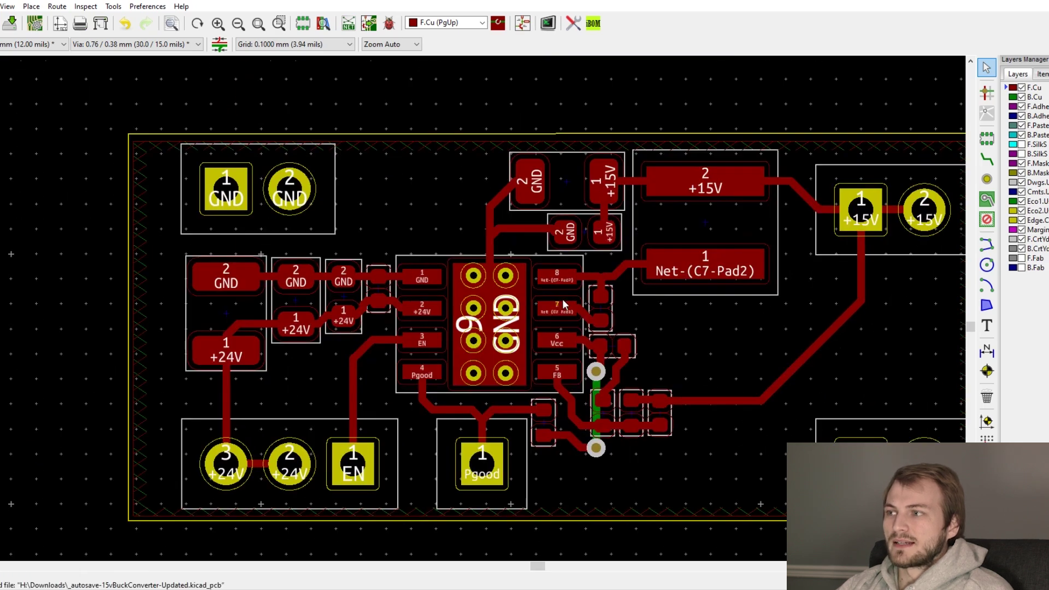
left_click_drag(647, 429, 577, 424)
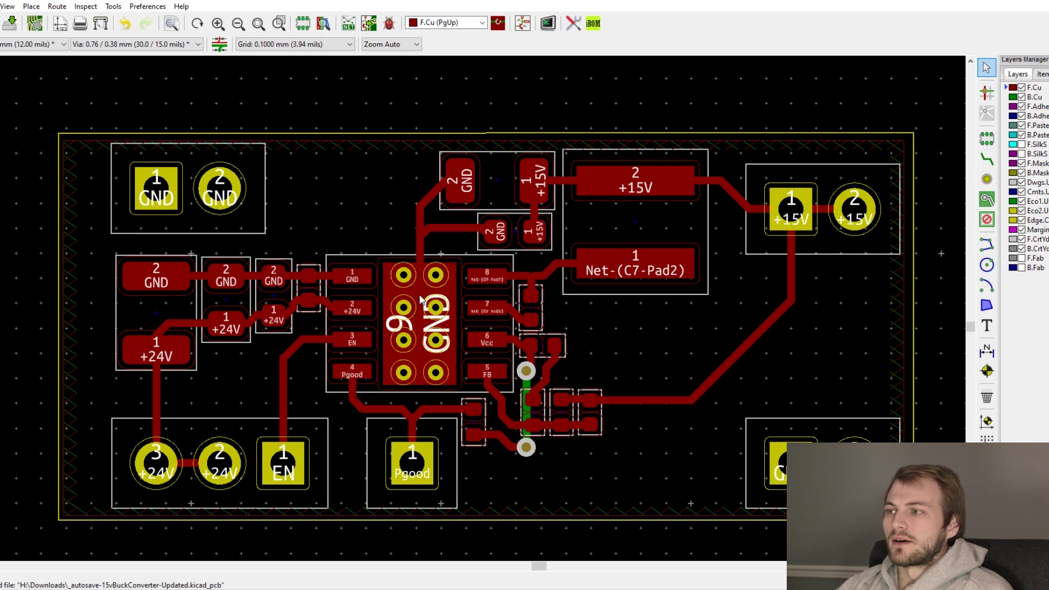
scroll(421, 302, "up", 1)
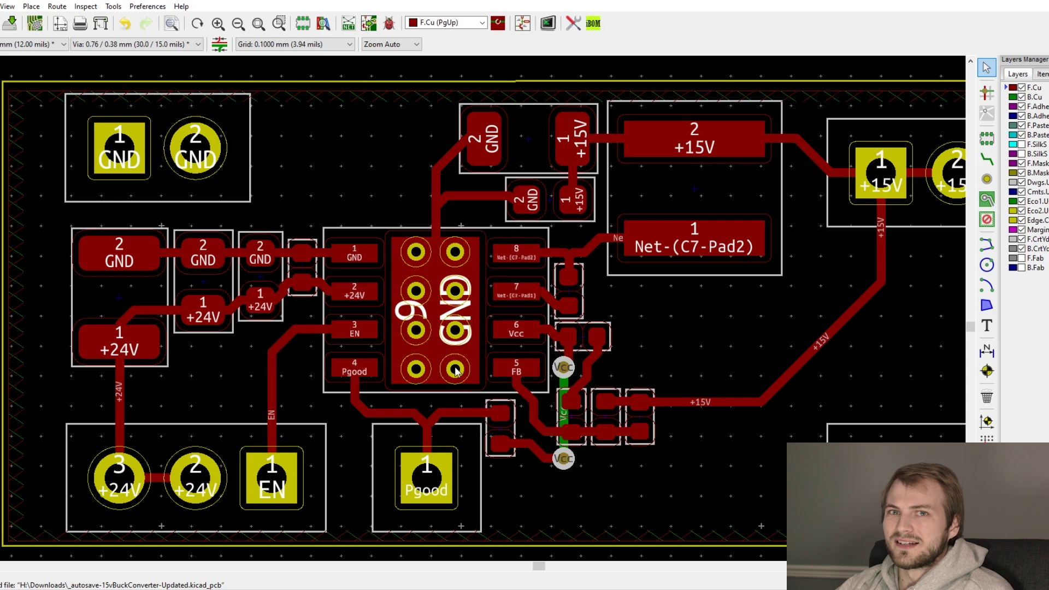
scroll(456, 368, "up", 1)
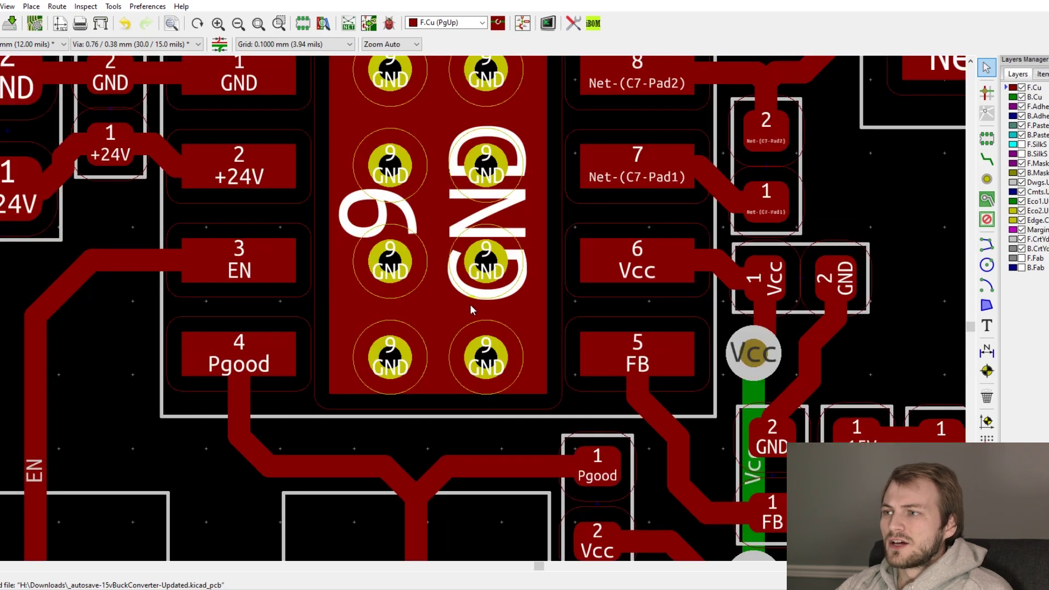
scroll(473, 304, "up", 1)
key("b")
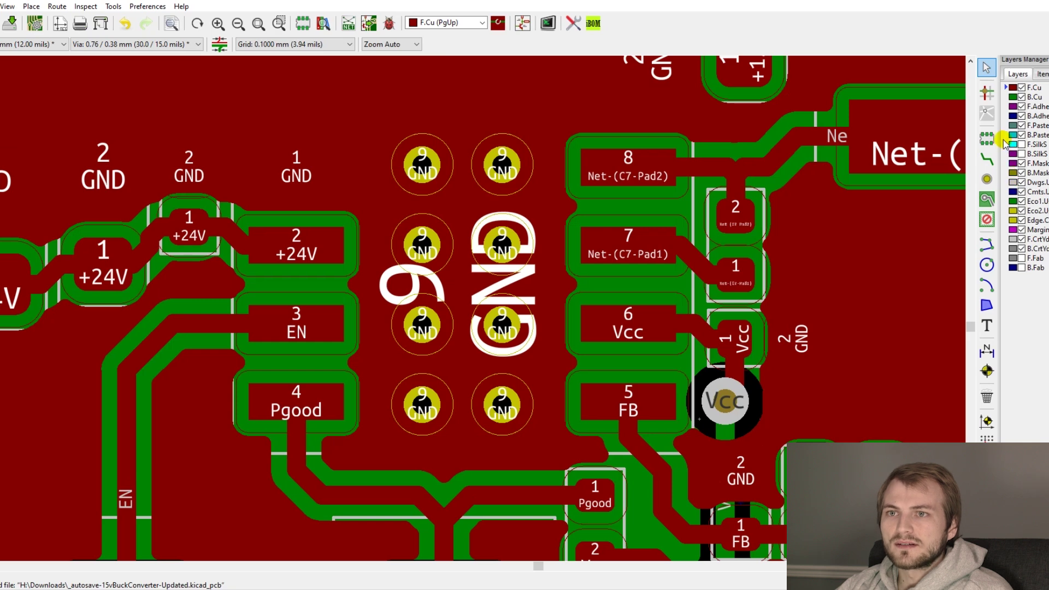
Make F.Paste active, toggle its visibility to compare openings, and inspect the HSOP-8 regulator footprint.
left_click(1007, 125)
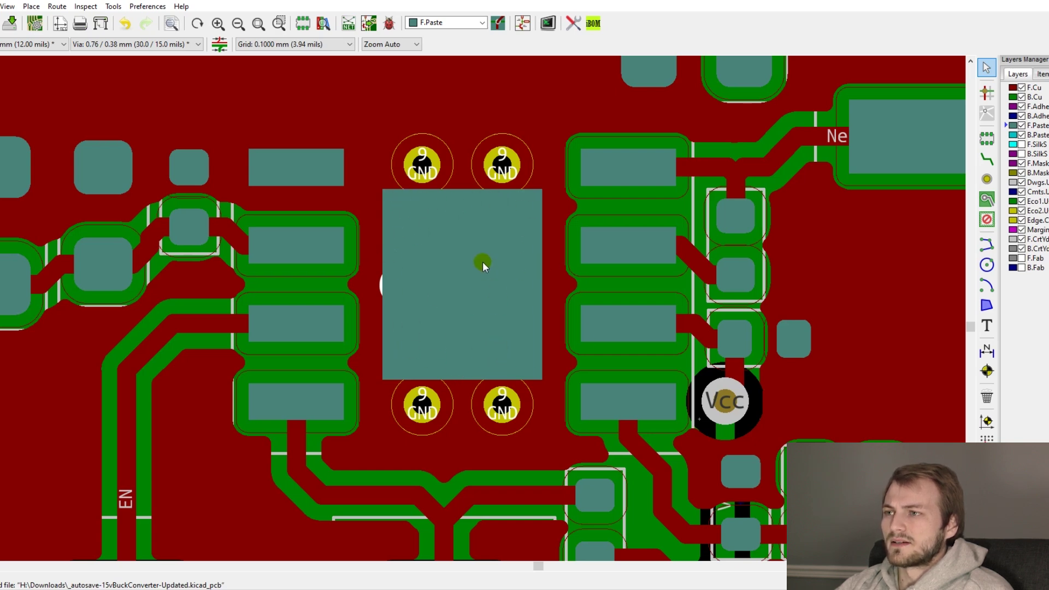
left_click(1021, 125)
left_click(1021, 126)
left_click(361, 265)
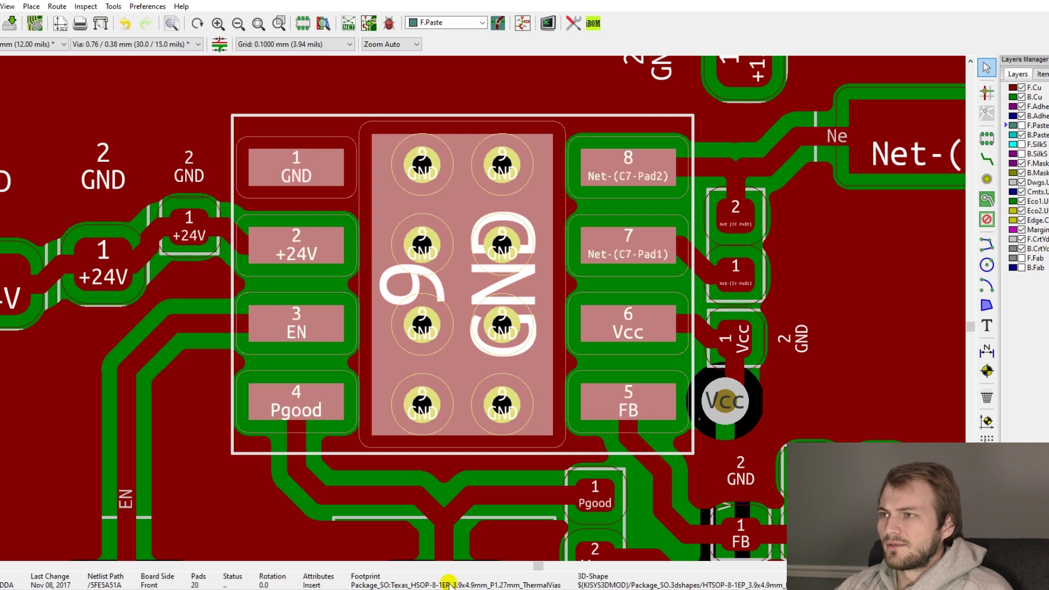
key("Escape")
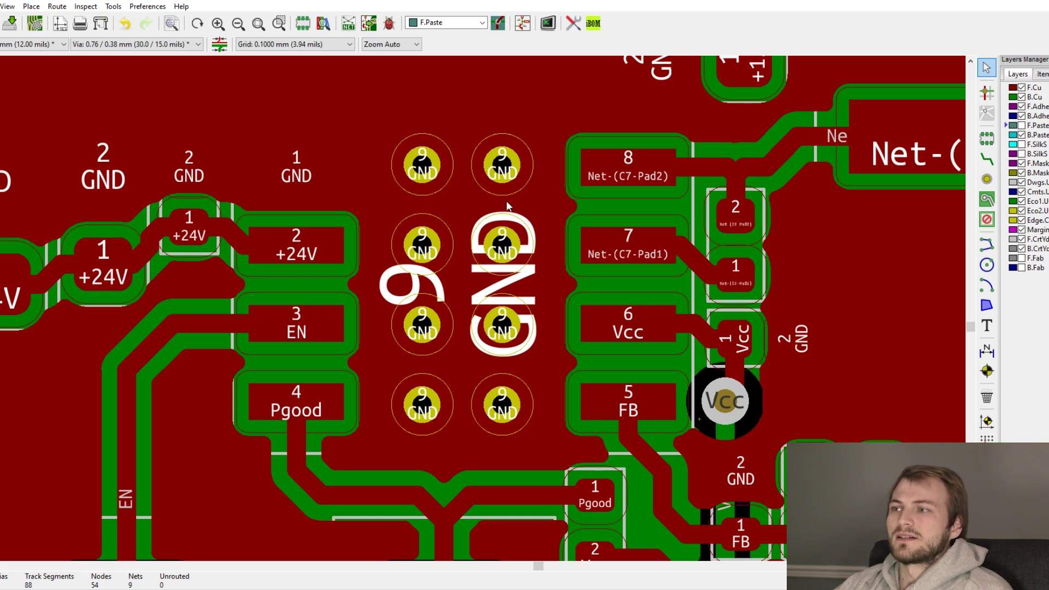
Unfill the ground zone again with Ctrl+B and fit the whole board in view.
key("ctrl+b")
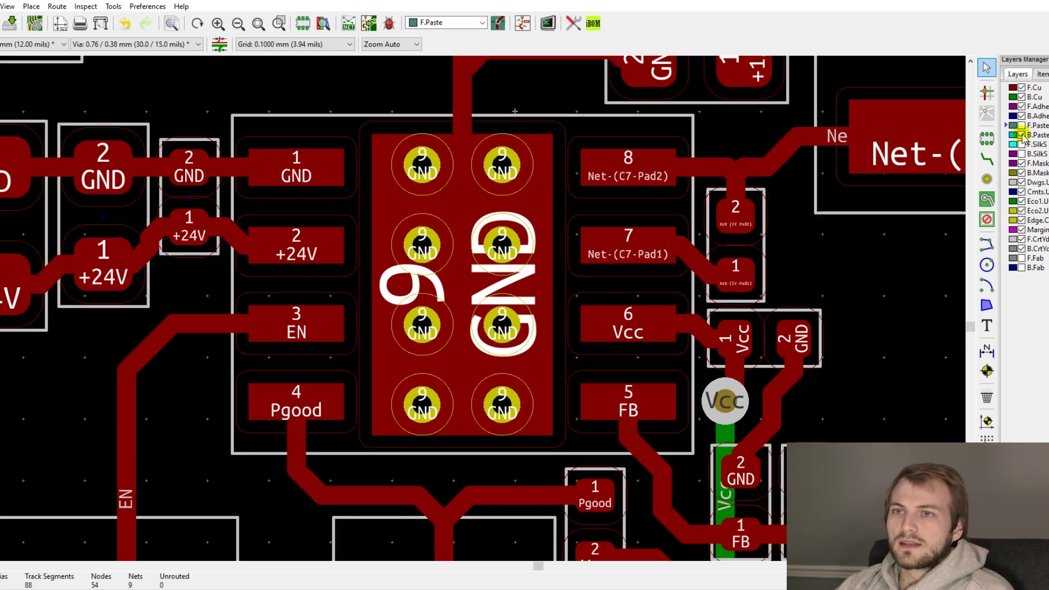
key("Home")
scroll(459, 171, "up", 2)
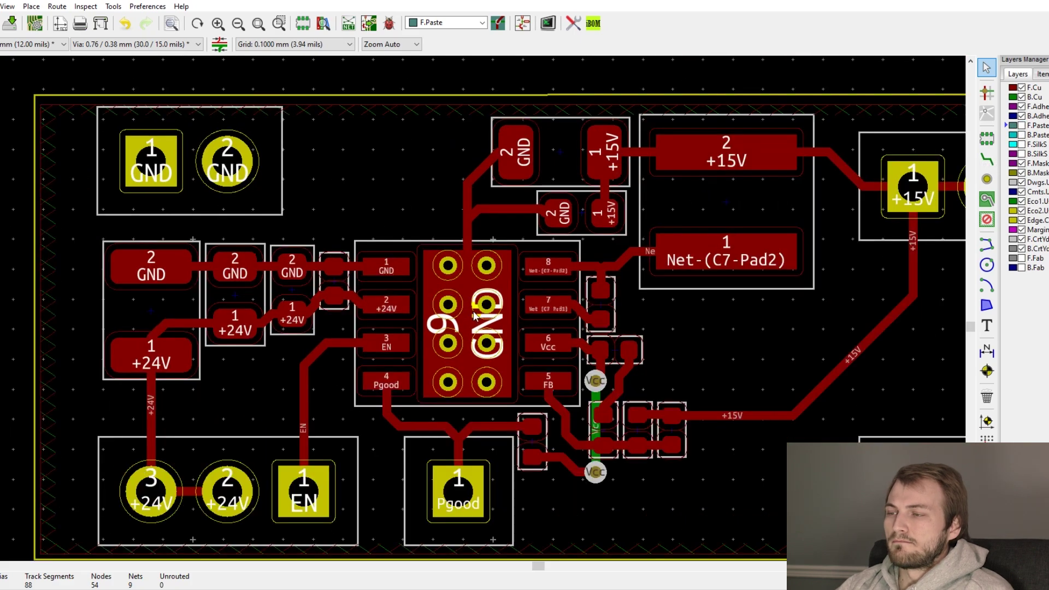
scroll(459, 171, "up", 2)
scroll(445, 340, "up", 1)
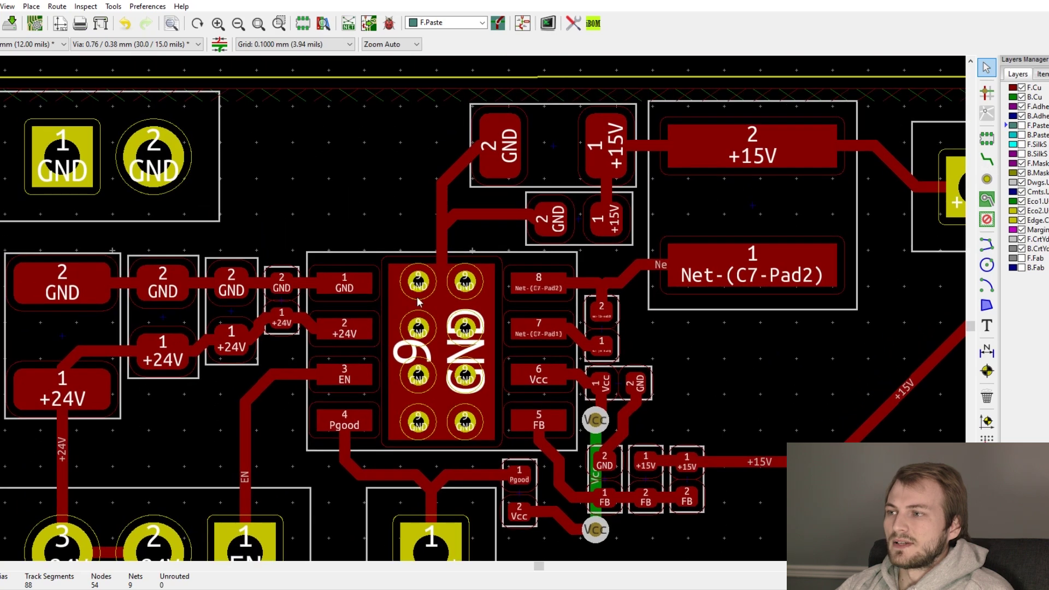
scroll(424, 304, "down", 1)
Place three ground vias above and to the left of the regulator footprint with the Add Vias tool.
left_click_drag(424, 303, 391, 264)
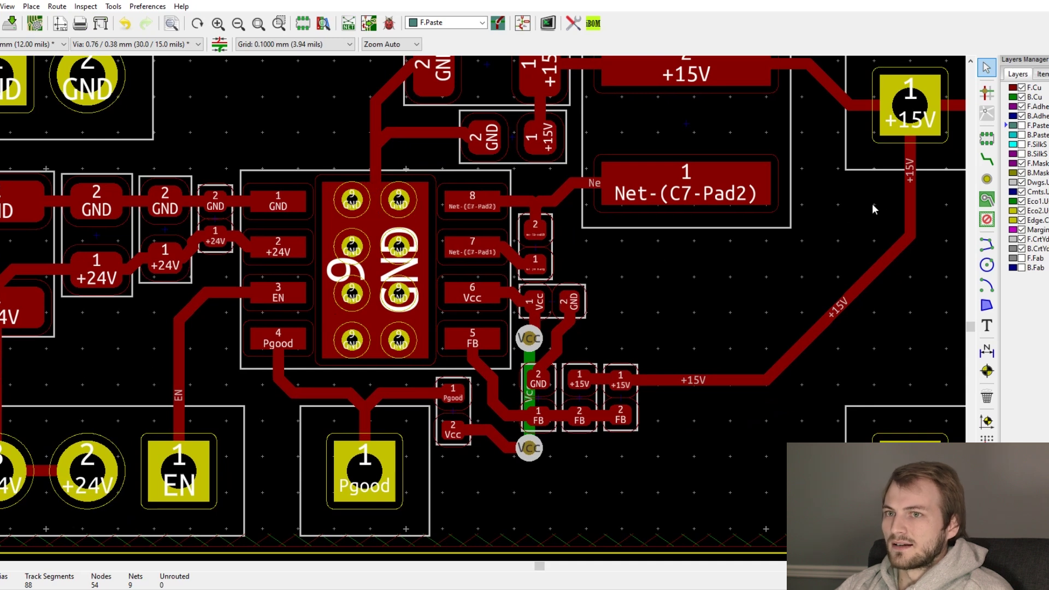
key("ctrl+shift+v")
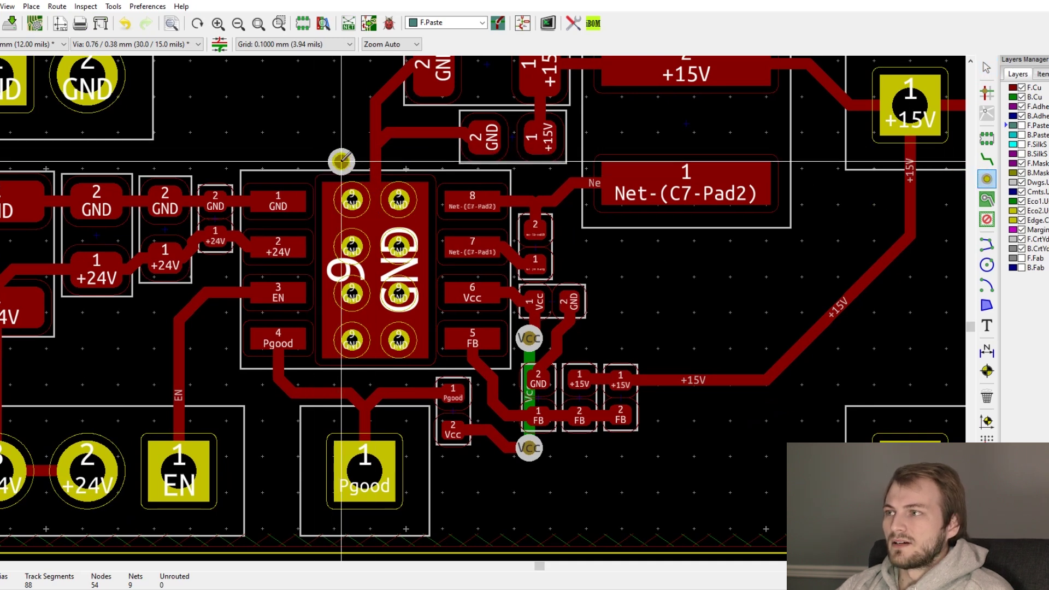
left_click(284, 142)
left_click(219, 124)
left_click(341, 161)
key("Escape")
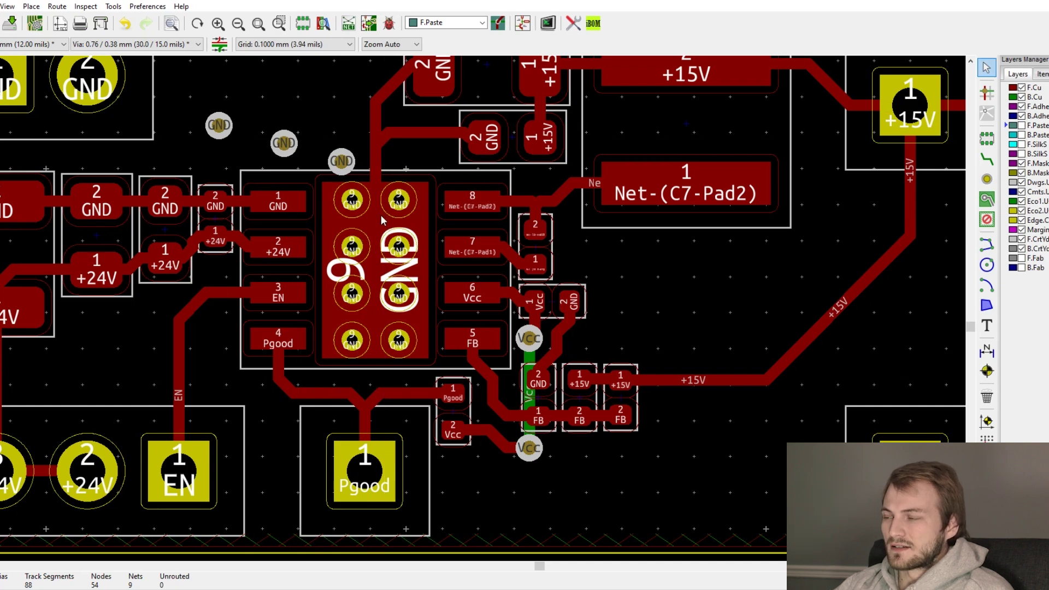
scroll(383, 220, "down", 1)
scroll(383, 220, "down", 1)
scroll(479, 307, "down", 3)
scroll(478, 308, "up", 2)
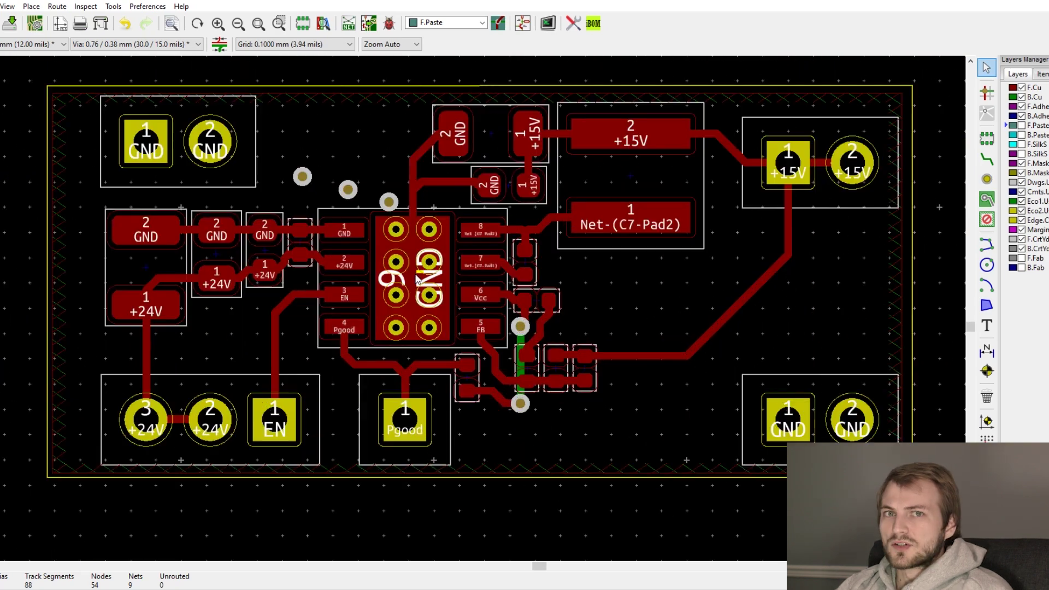
left_click_drag(589, 245, 551, 254)
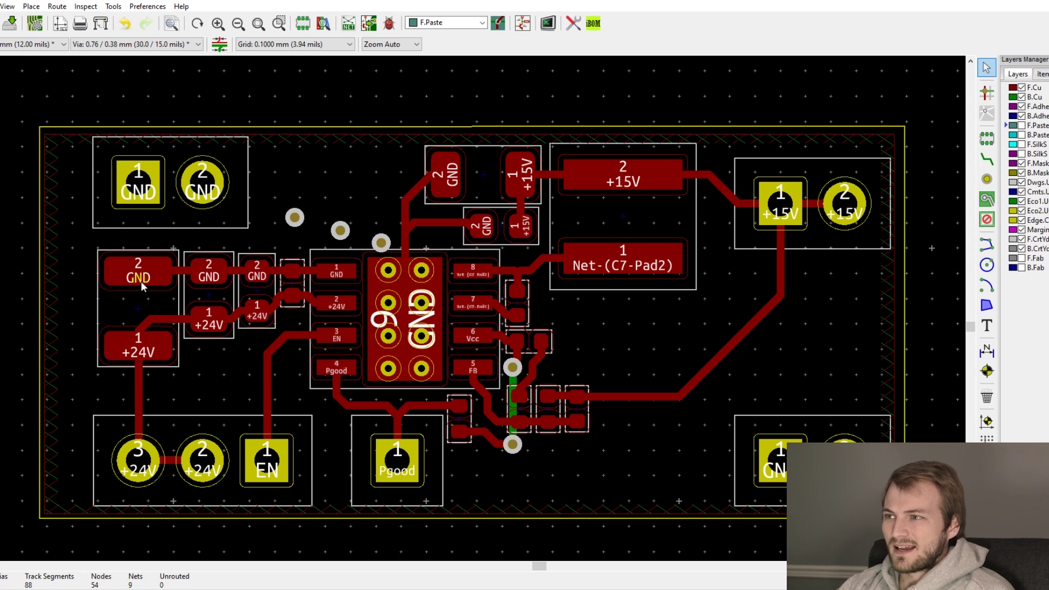
left_click(425, 253)
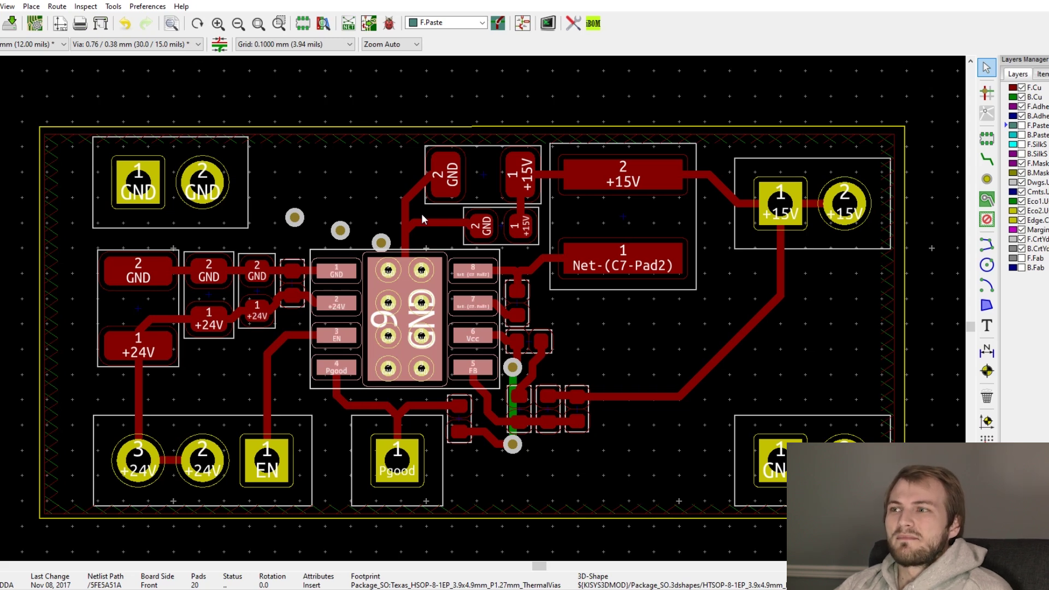
left_click(612, 194)
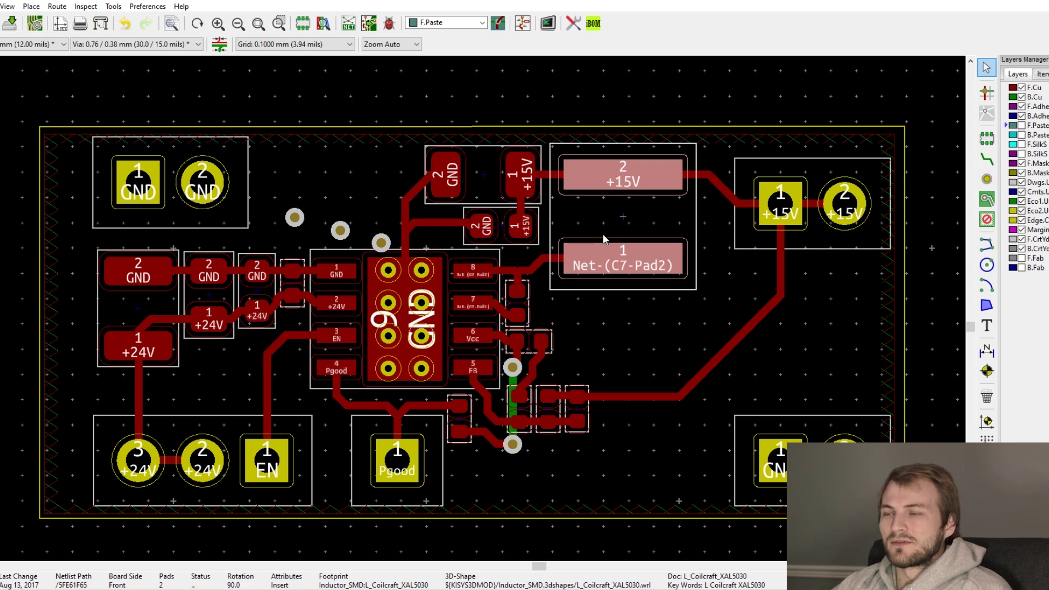
left_click(580, 166)
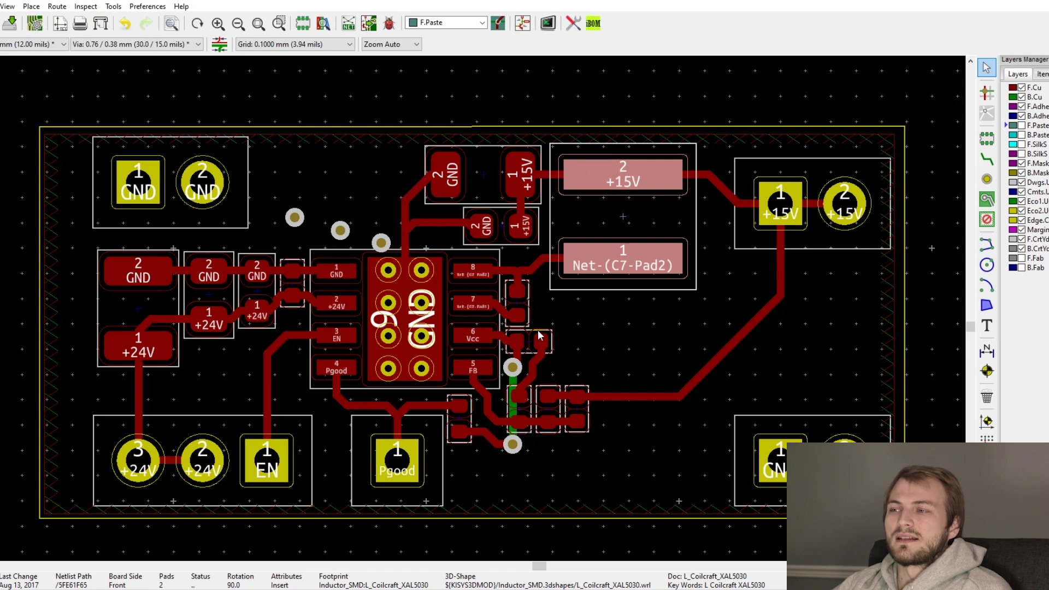
left_click_drag(495, 281, 491, 255)
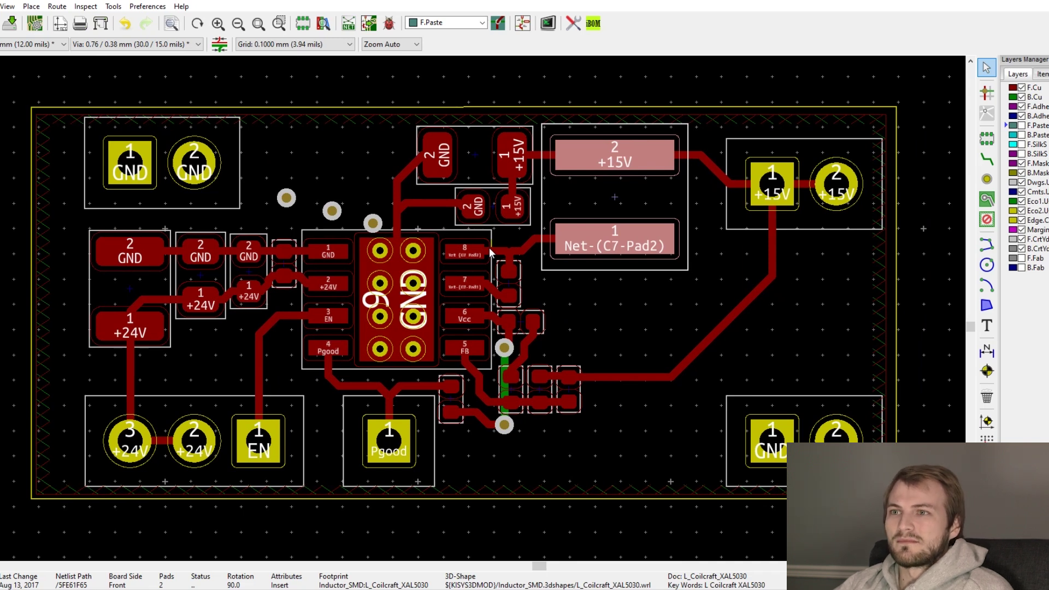
scroll(490, 252, "up", 1)
scroll(534, 262, "down", 1)
scroll(534, 261, "down", 1)
scroll(533, 245, "up", 1)
scroll(540, 233, "down", 1)
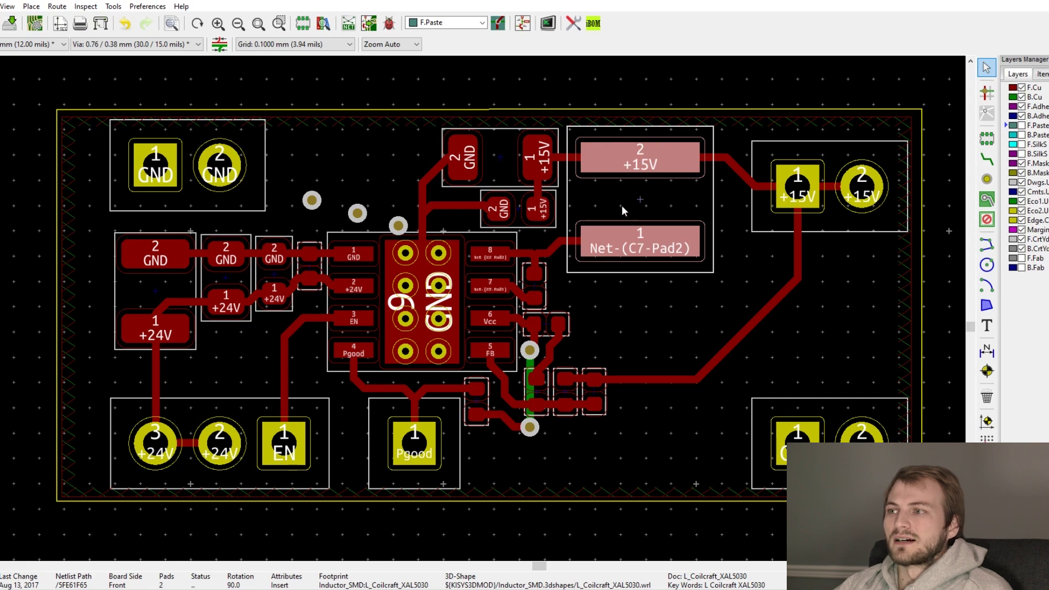
key("Escape")
scroll(493, 292, "up", 1)
scroll(492, 291, "down", 1)
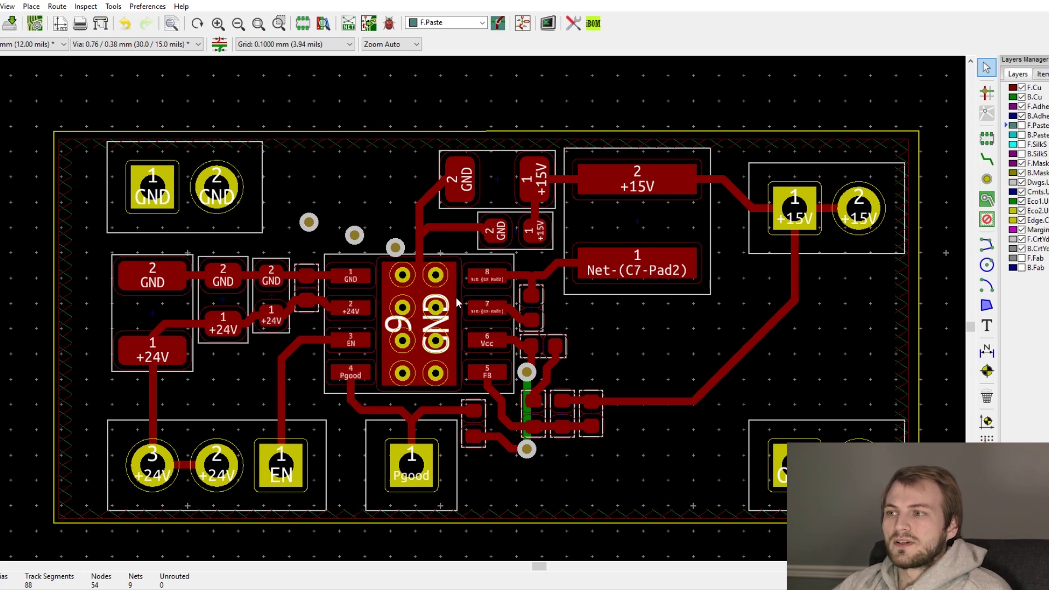
left_click_drag(457, 302, 446, 302)
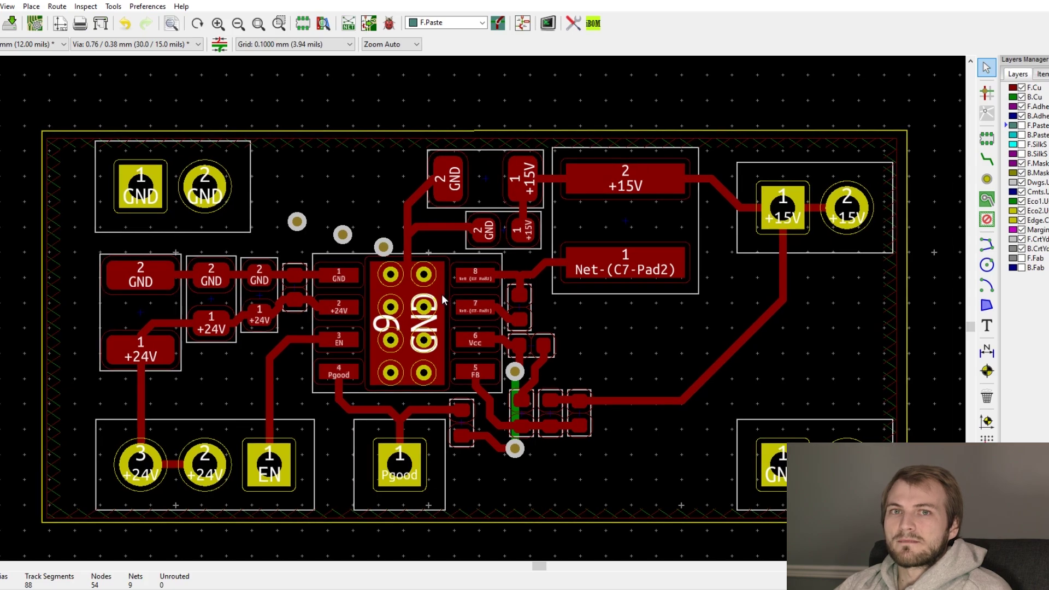